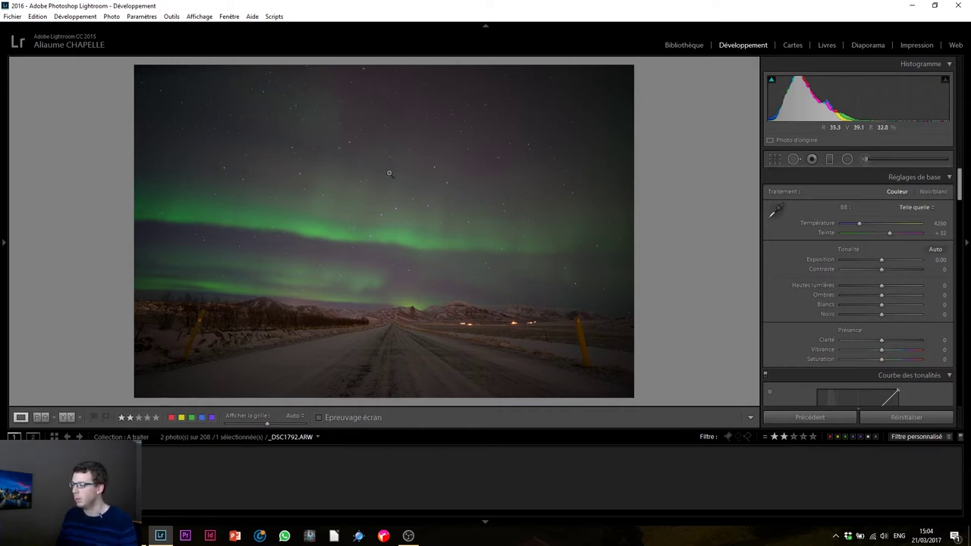
Enable lens profile correction with the Samyang 14mm f/2.8 ED AS IF UMC profile.
key(Right)
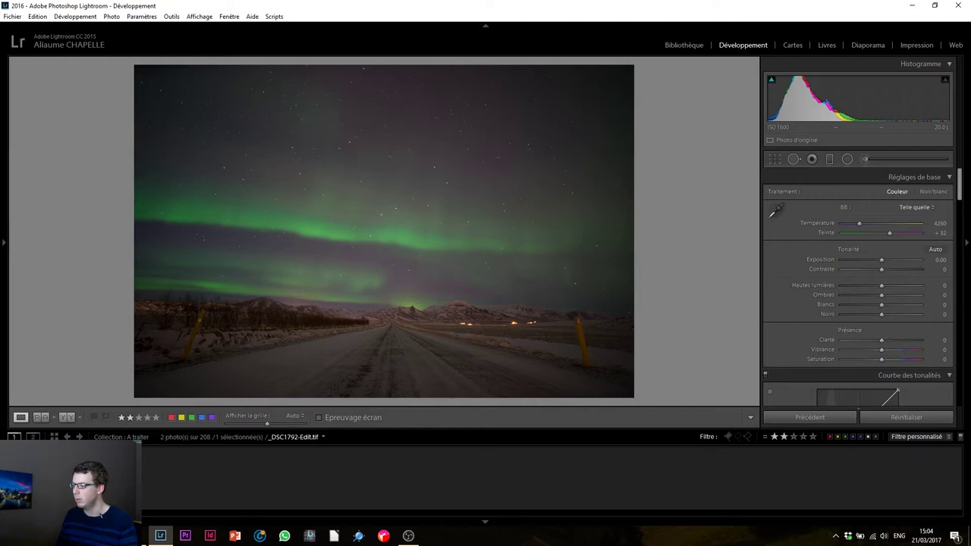
key(Left)
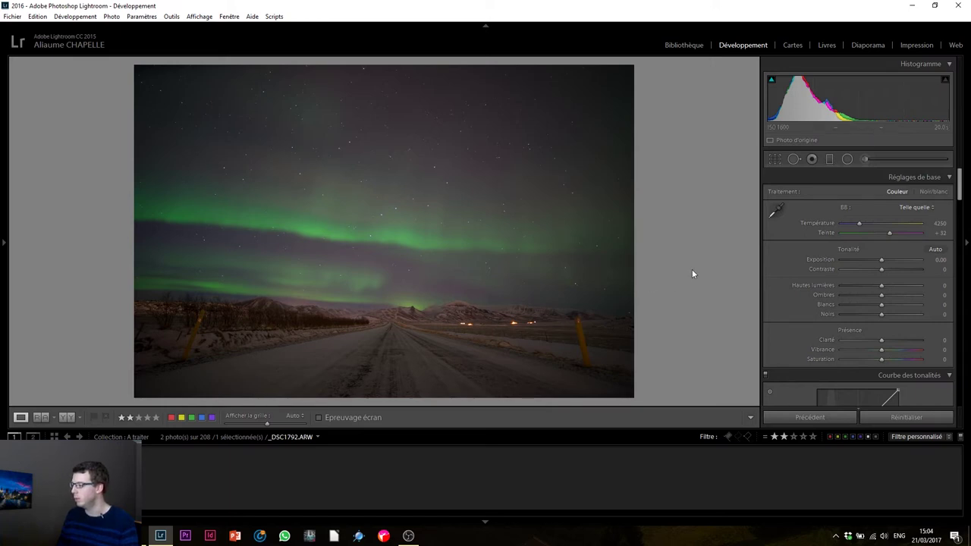
mouse_move(961, 182)
mouse_down()
mouse_move(955, 383)
mouse_move(953, 315)
mouse_up()
click(840, 242)
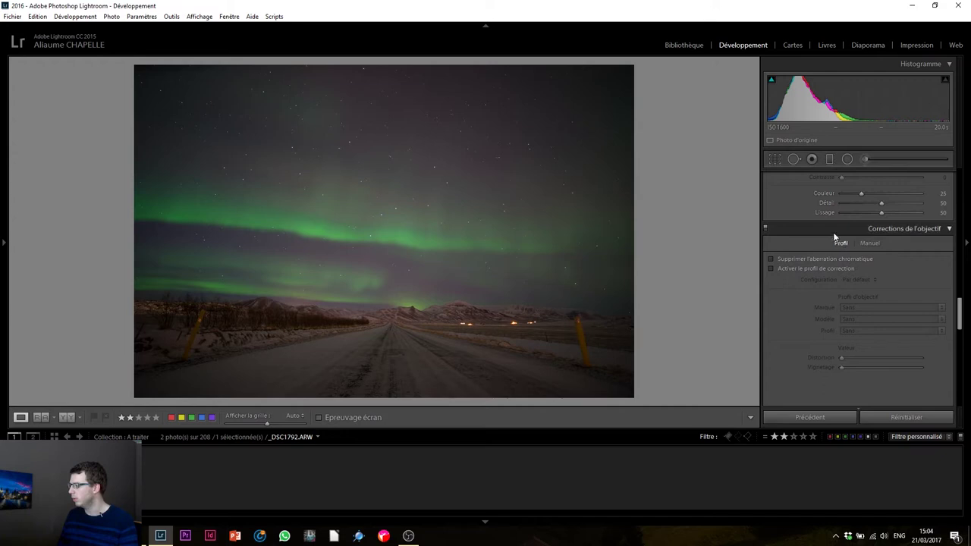
click(794, 268)
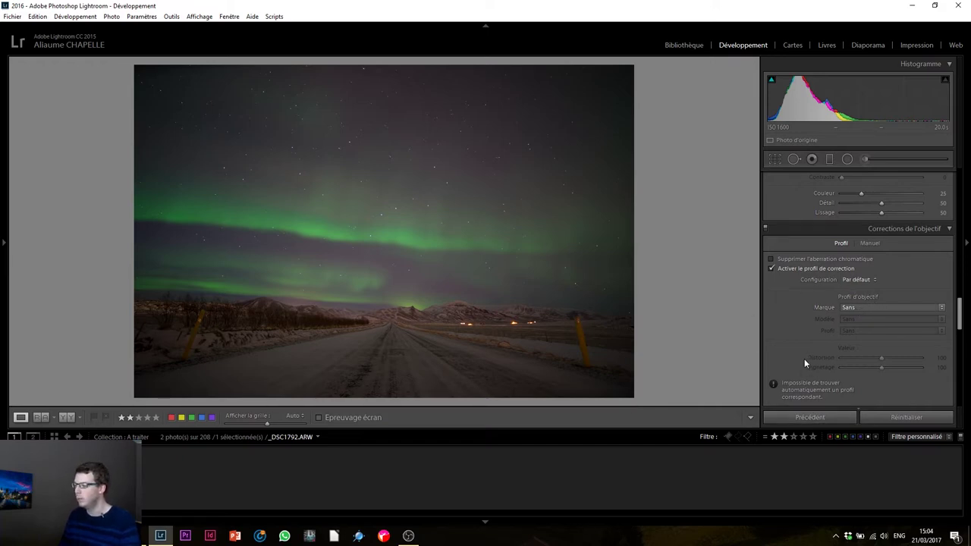
click(891, 306)
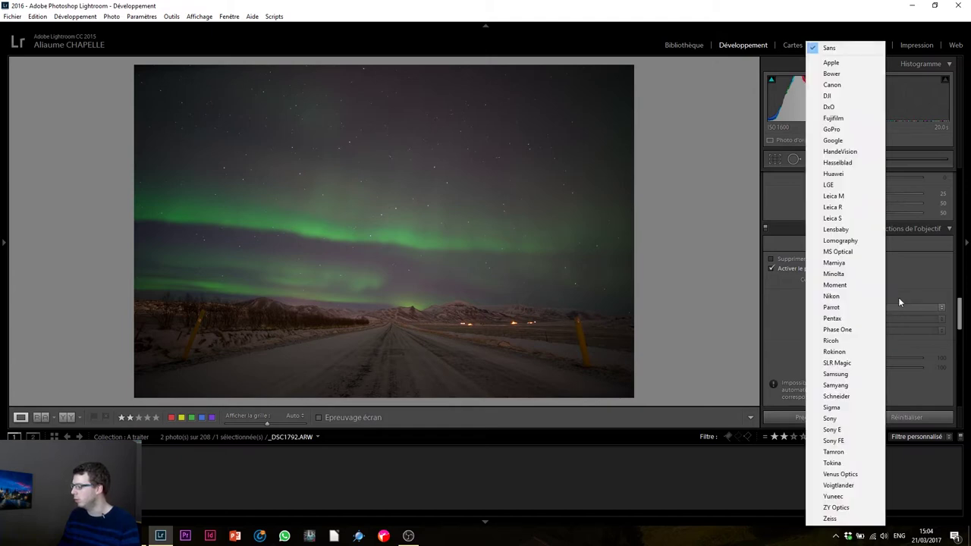
click(845, 387)
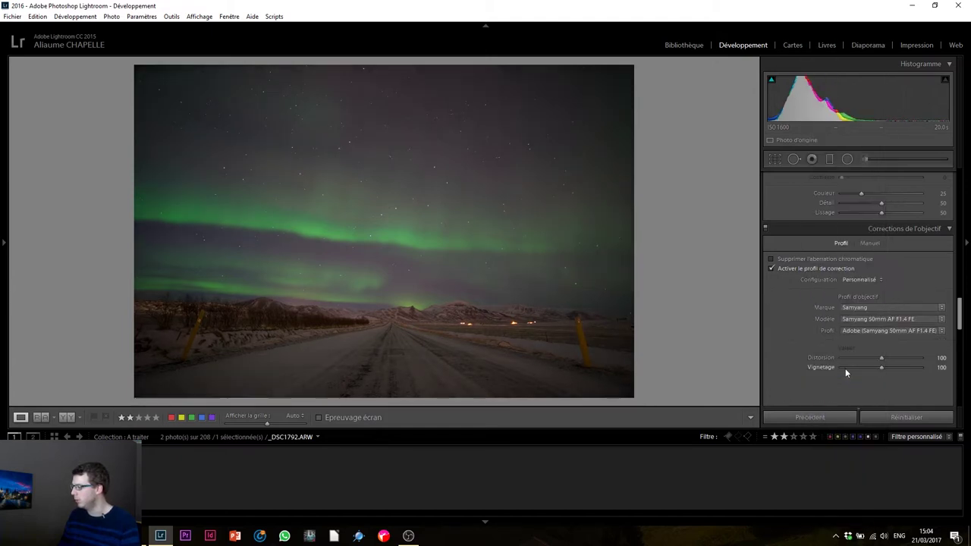
click(860, 320)
click(855, 189)
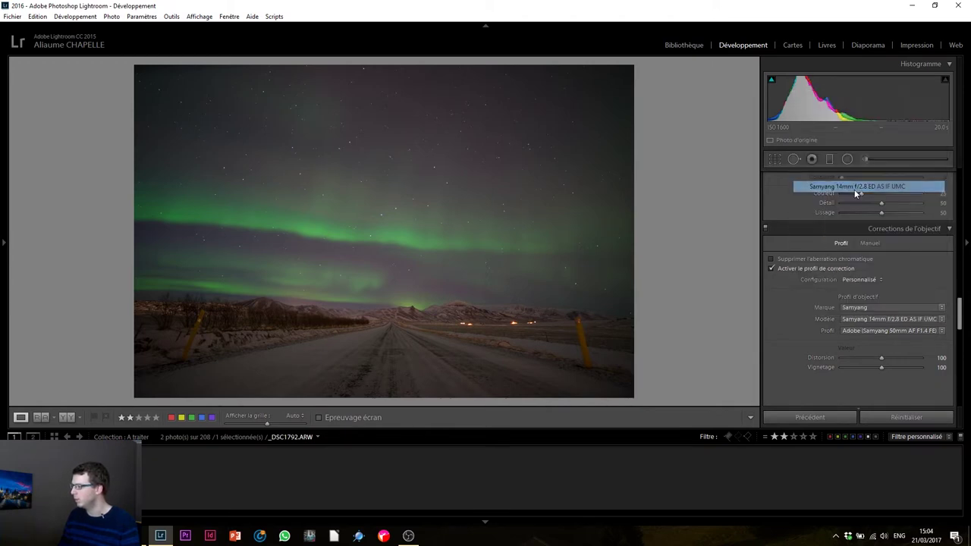
Compare the profile on and off, remove chromatic aberration, and set vignetting to 140.
click(771, 268)
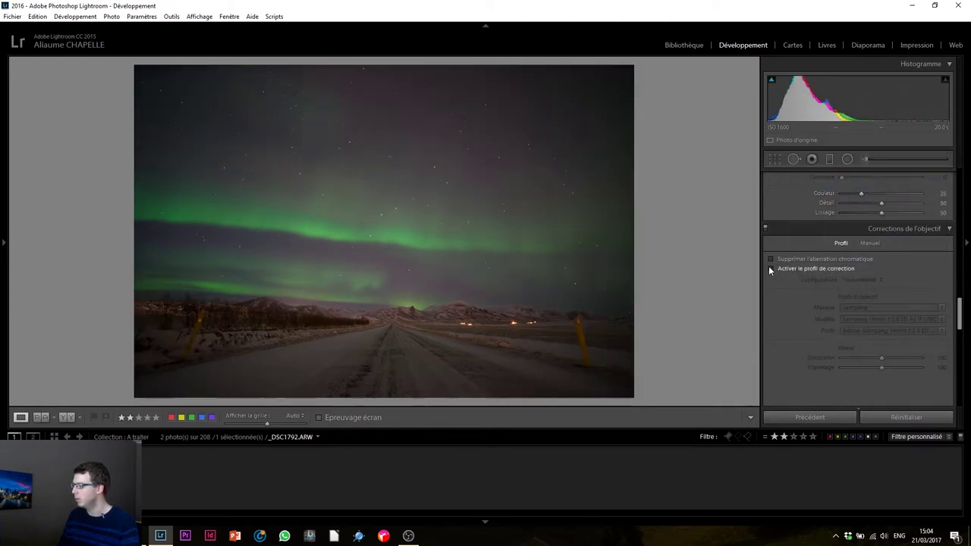
click(770, 269)
click(771, 269)
click(771, 269)
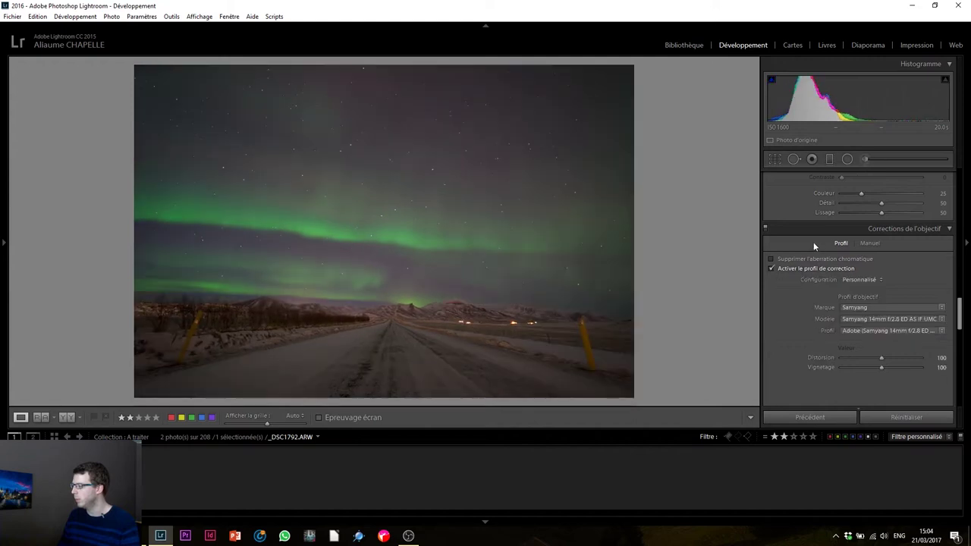
click(771, 260)
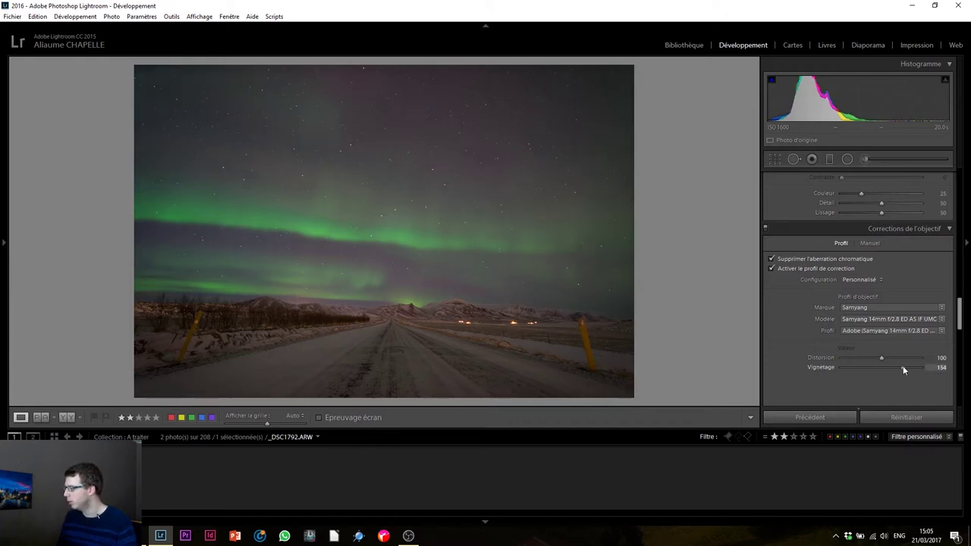
drag(899, 369, 897, 369)
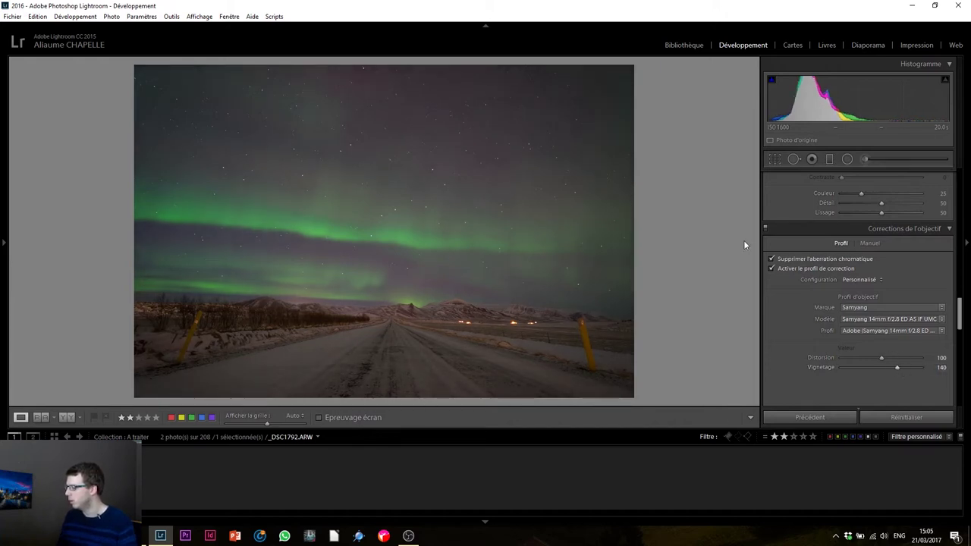
Toggle all lens corrections off and on for a before/after comparison.
click(766, 228)
click(766, 227)
click(767, 228)
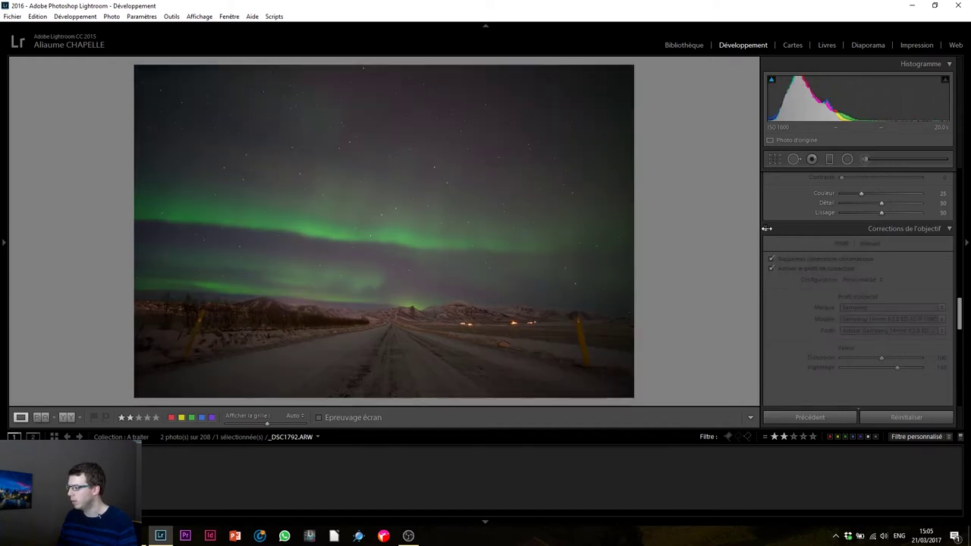
click(766, 227)
click(767, 228)
click(767, 227)
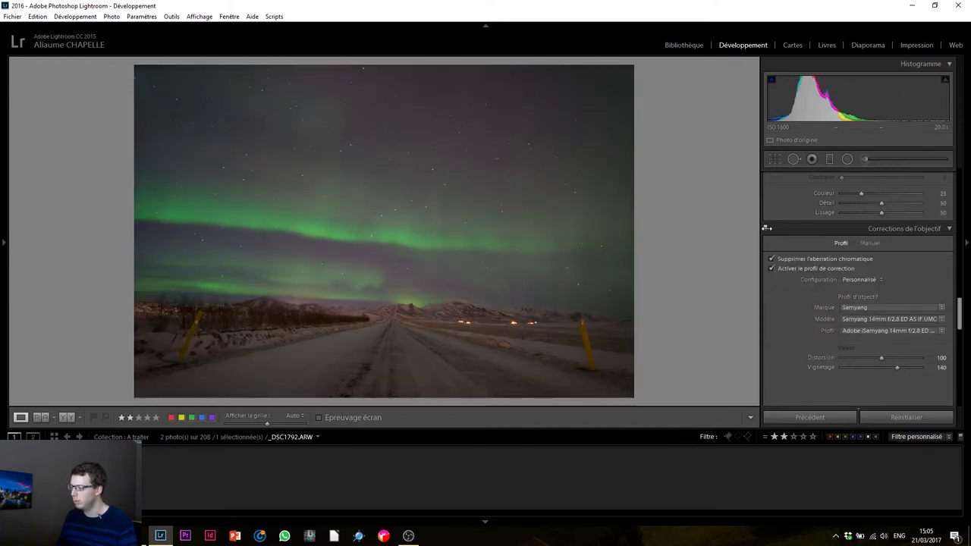
click(766, 228)
click(767, 228)
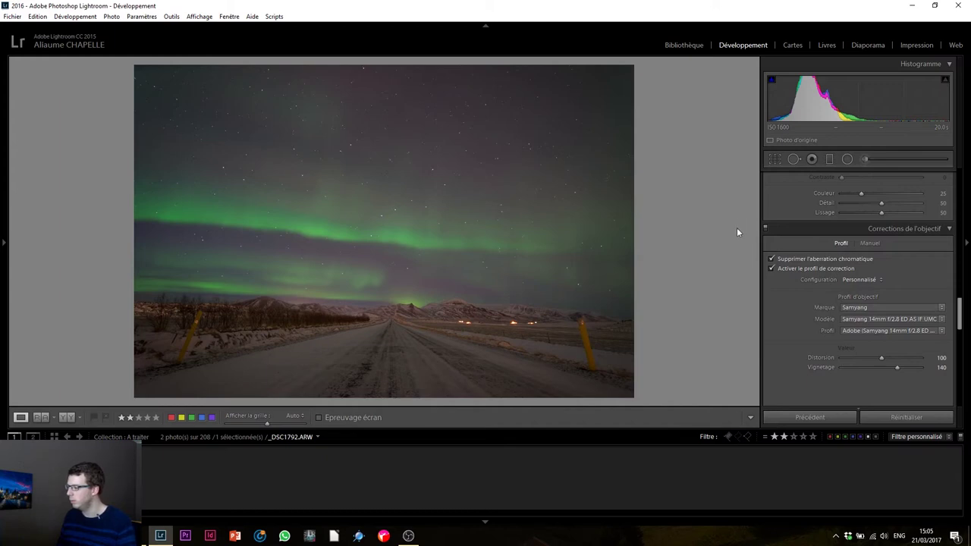
drag(960, 311, 957, 184)
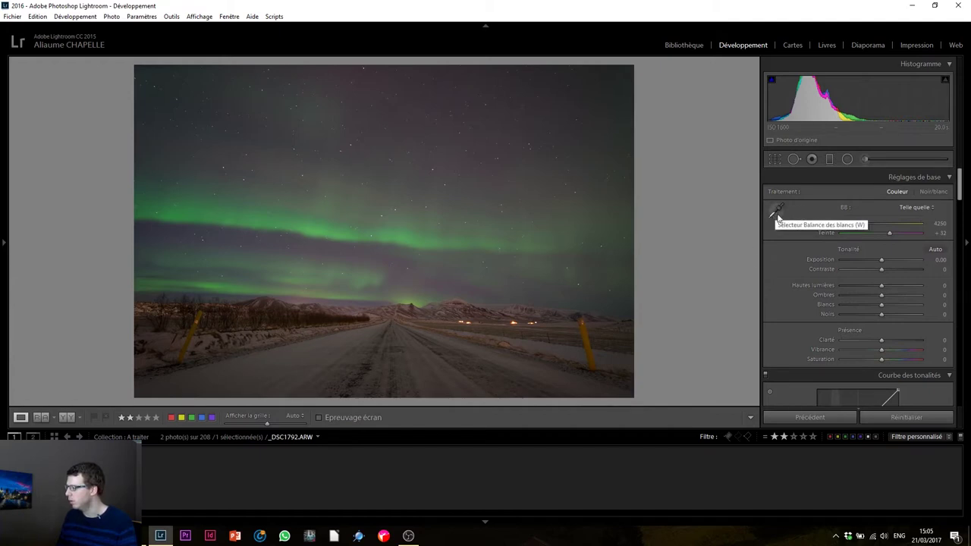
Sample white balance from the road, then set temperature to 3911 with tint +20.
click(777, 215)
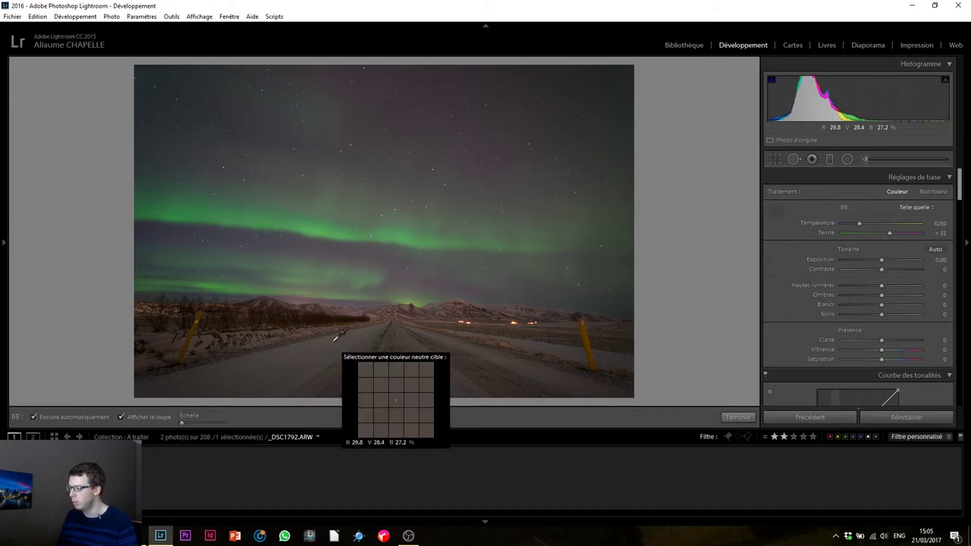
click(334, 340)
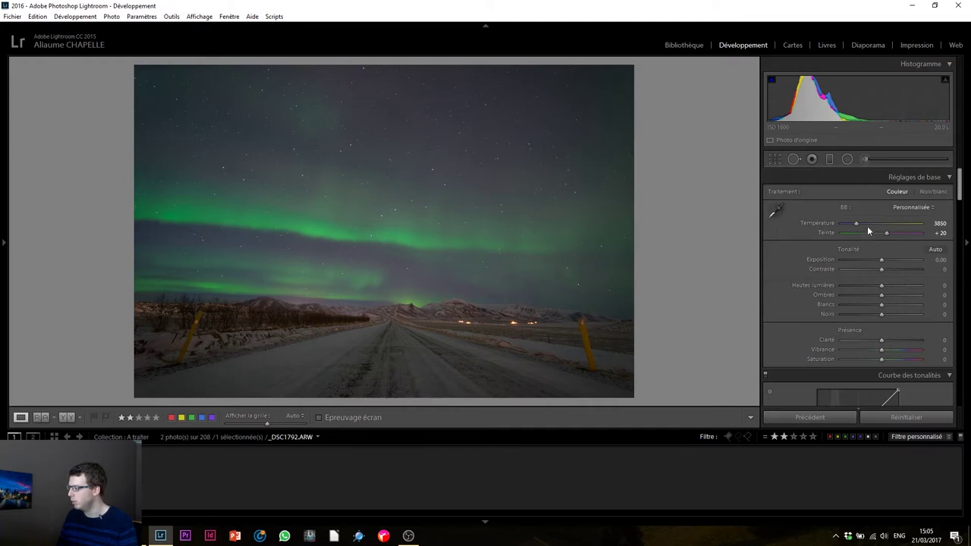
drag(856, 224, 858, 227)
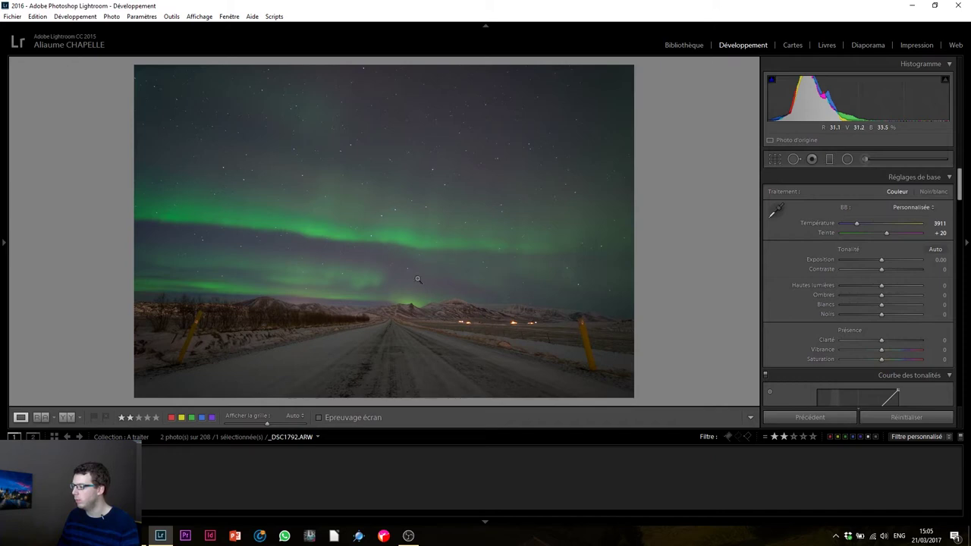
Reset the graduated filter effects to zero and draw a filter across the horizon.
click(830, 159)
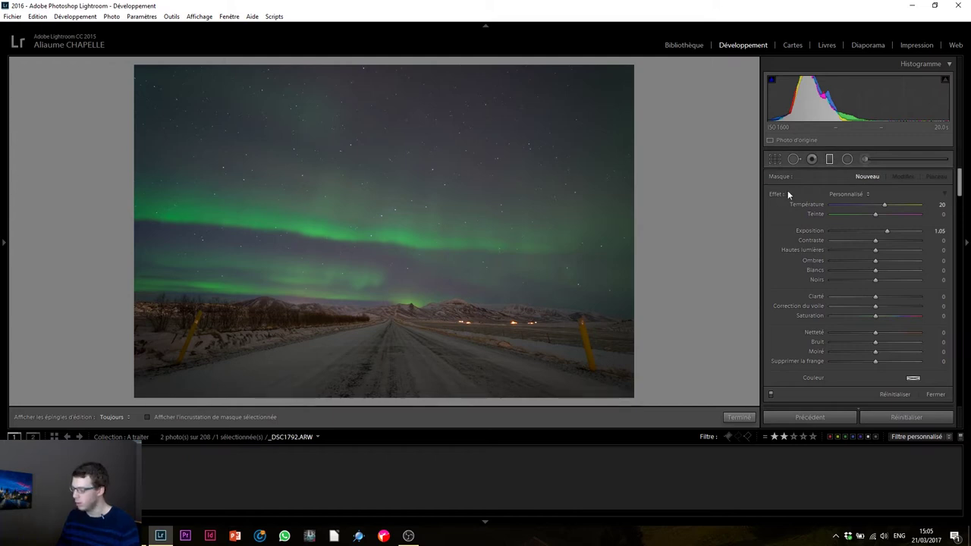
key(alt)
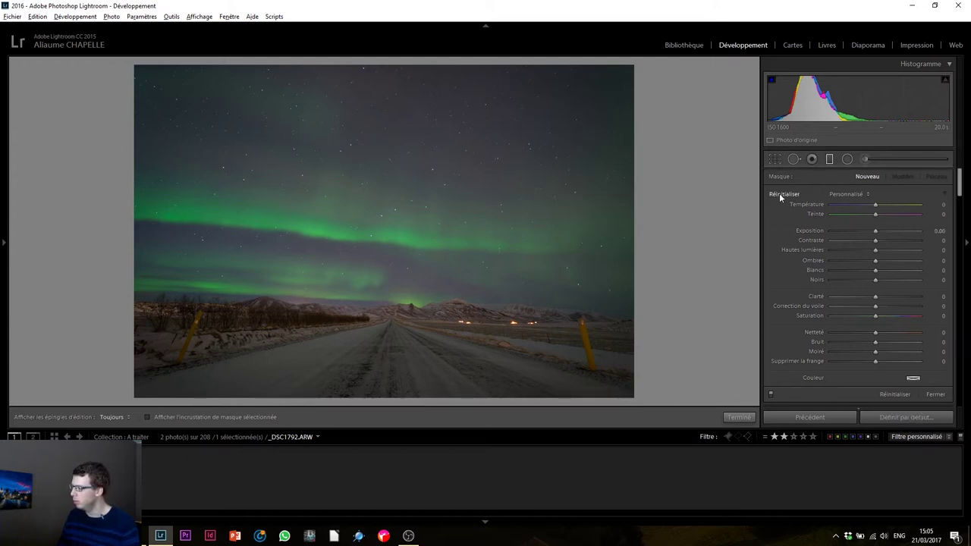
click(779, 192)
drag(390, 277, 390, 321)
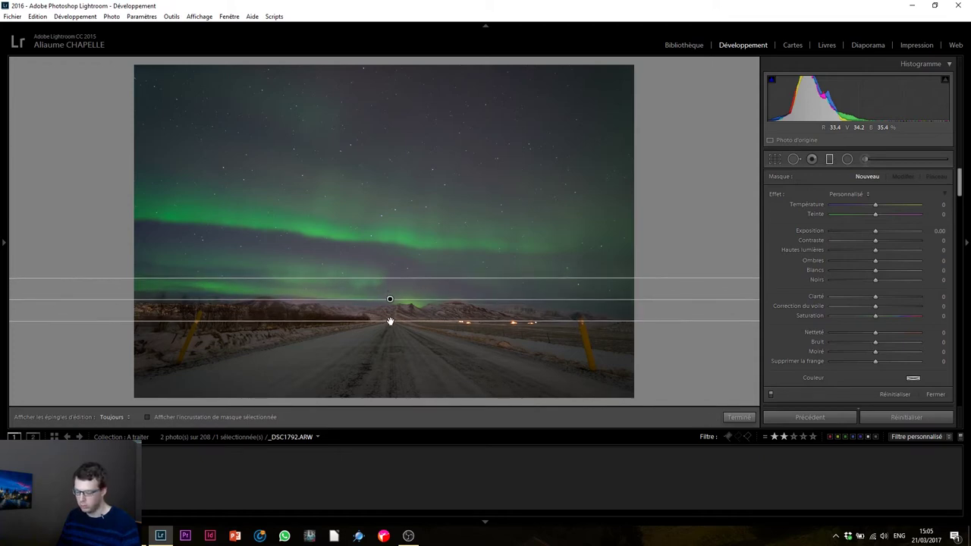
key(shift)
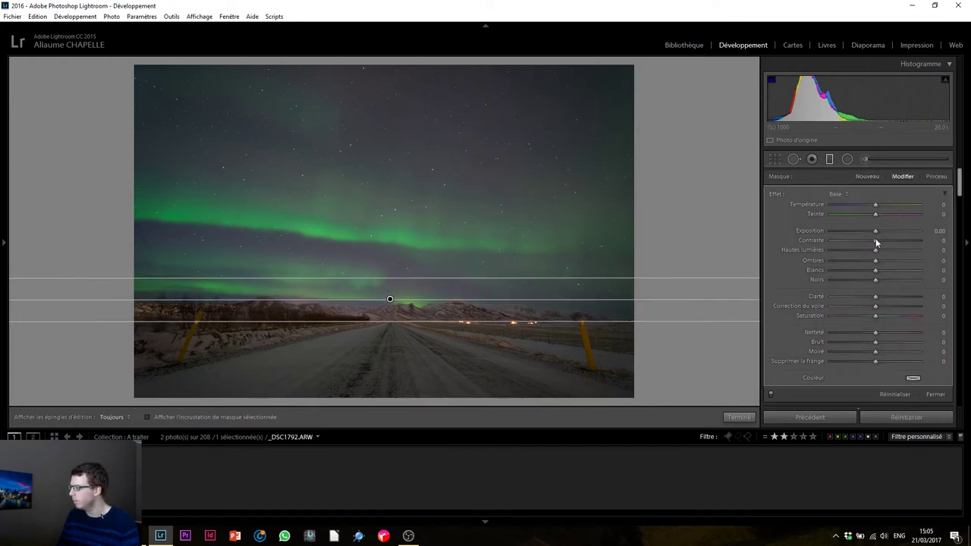
Give the horizon filter tint −10, whites 31, exposure −0.23 and clarity 31.
click(869, 215)
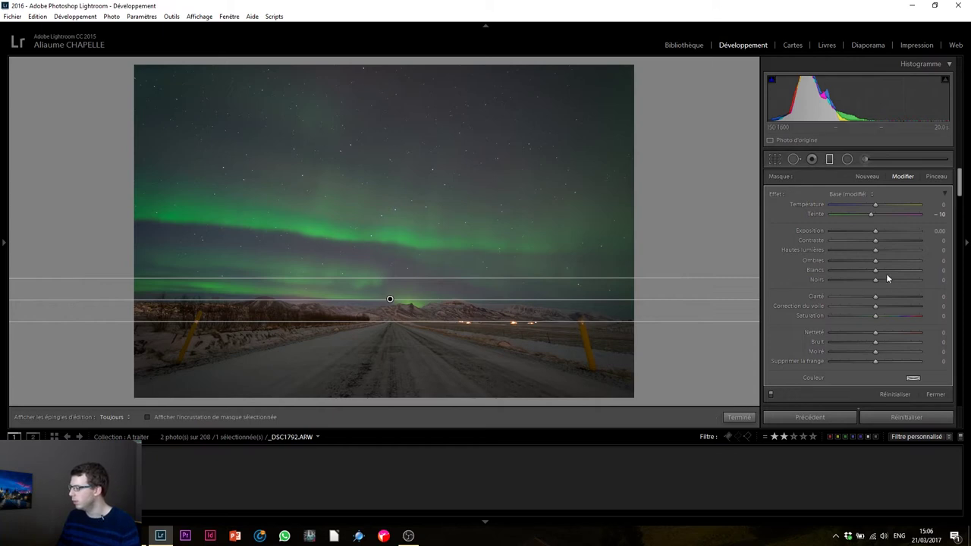
drag(889, 272, 889, 270)
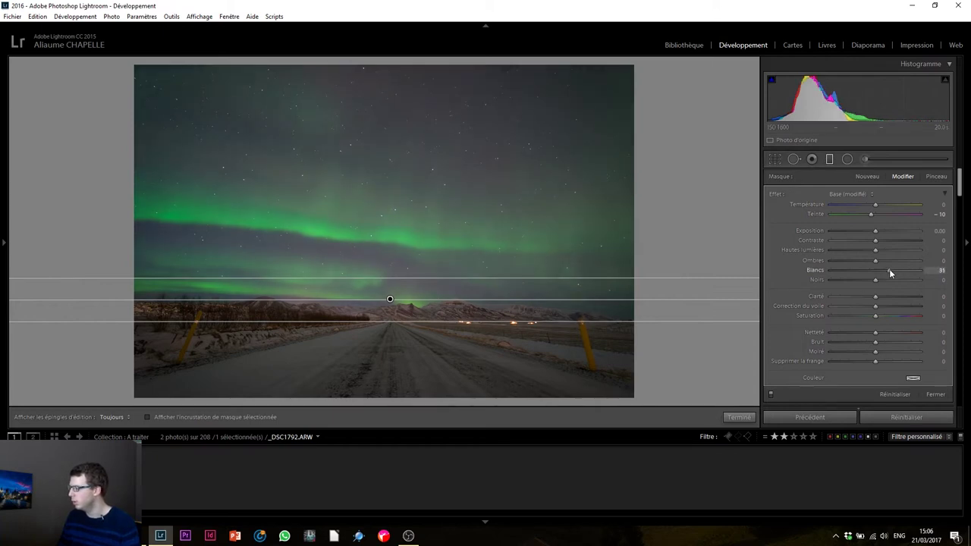
drag(876, 230, 872, 235)
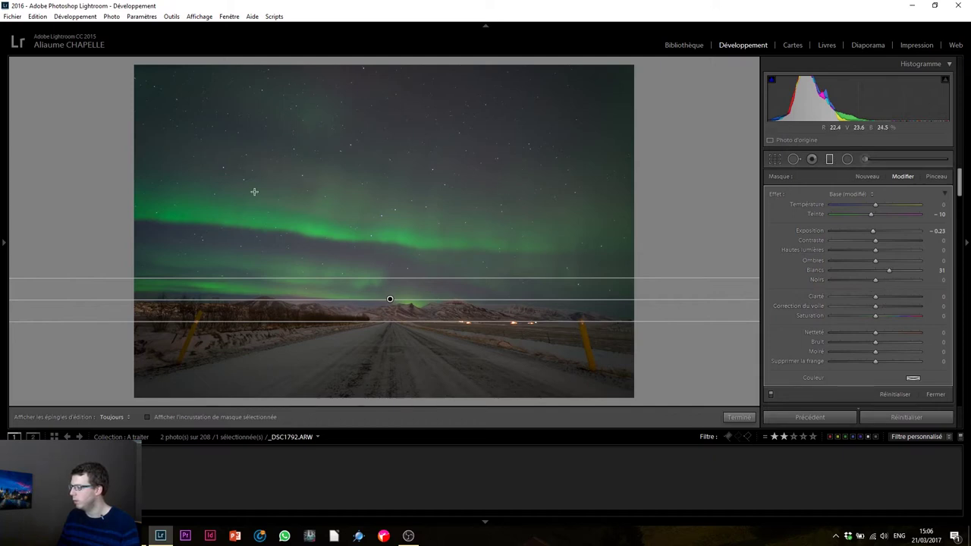
drag(875, 296, 906, 297)
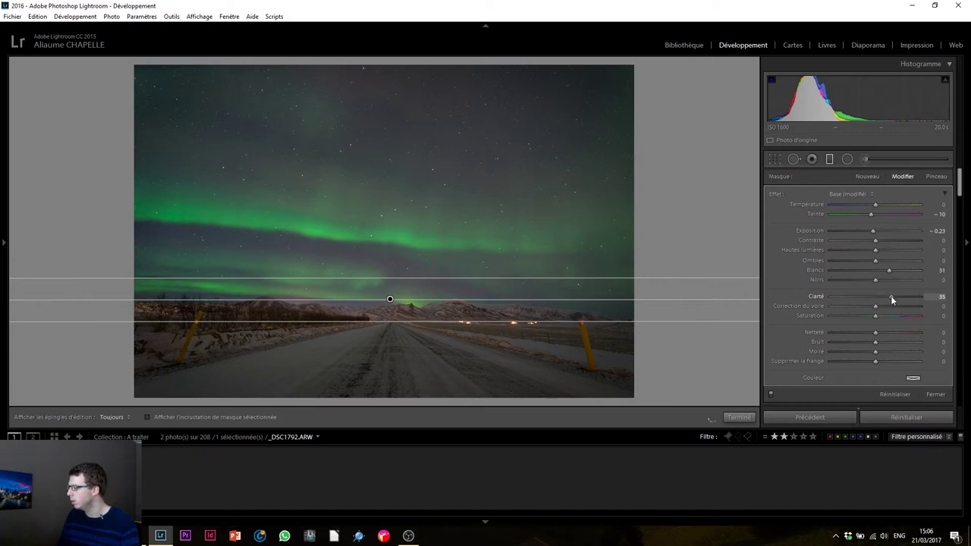
drag(891, 298, 890, 298)
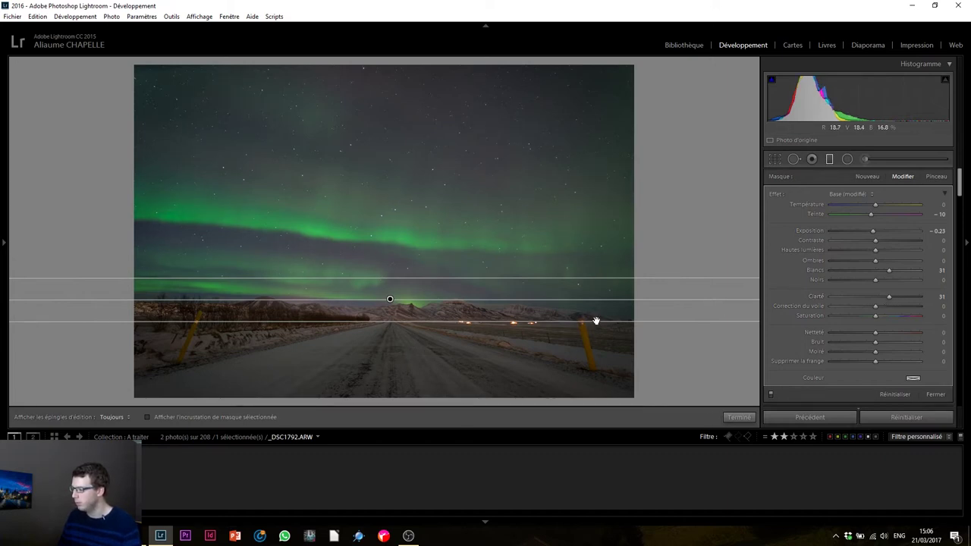
Draw a second, slanted gradient along the horizon and finish filter editing.
click(869, 177)
mouse_move(381, 322)
mouse_down()
mouse_move(384, 294)
mouse_move(383, 321)
mouse_up()
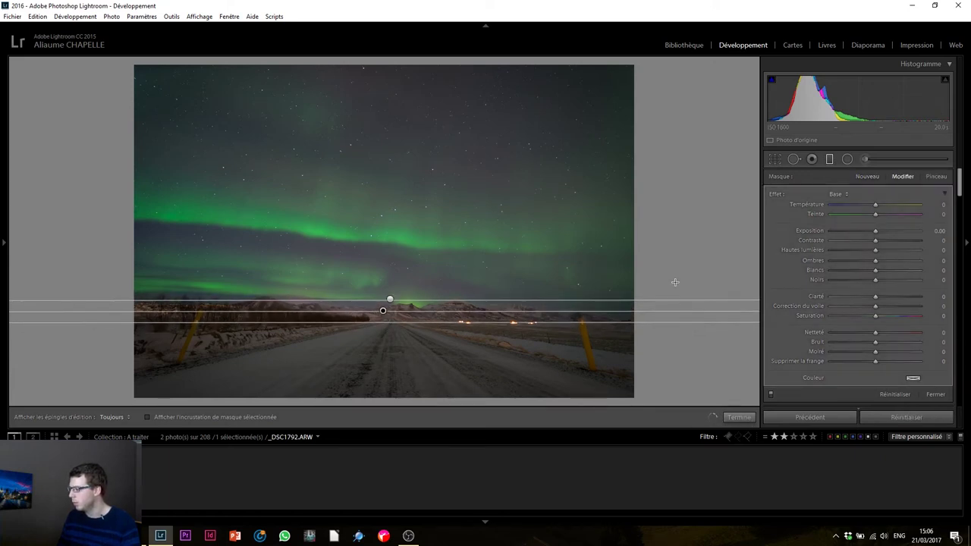
click(739, 418)
Set the horizon filter to saturation −35, whites 51, contrast −13, exposure −0.14, blacks −3.
click(829, 159)
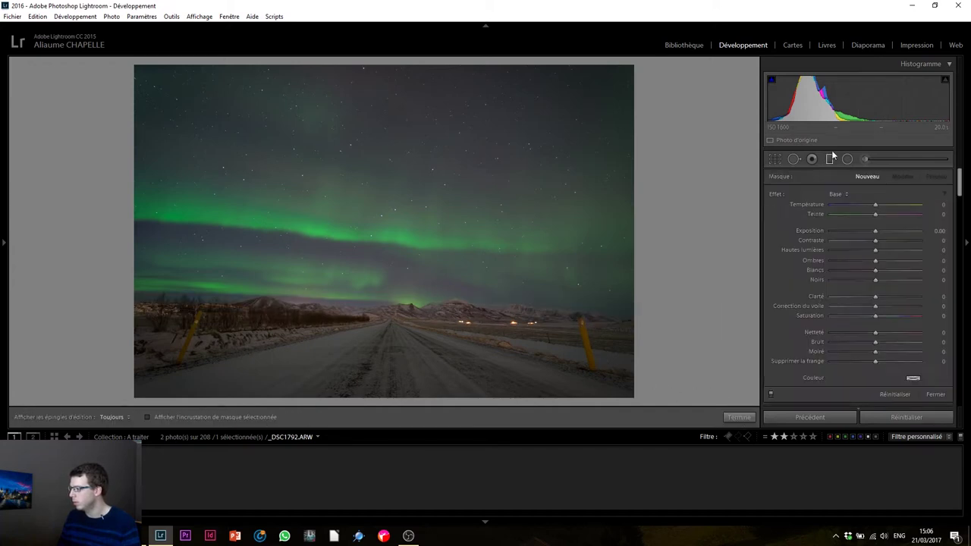
click(383, 310)
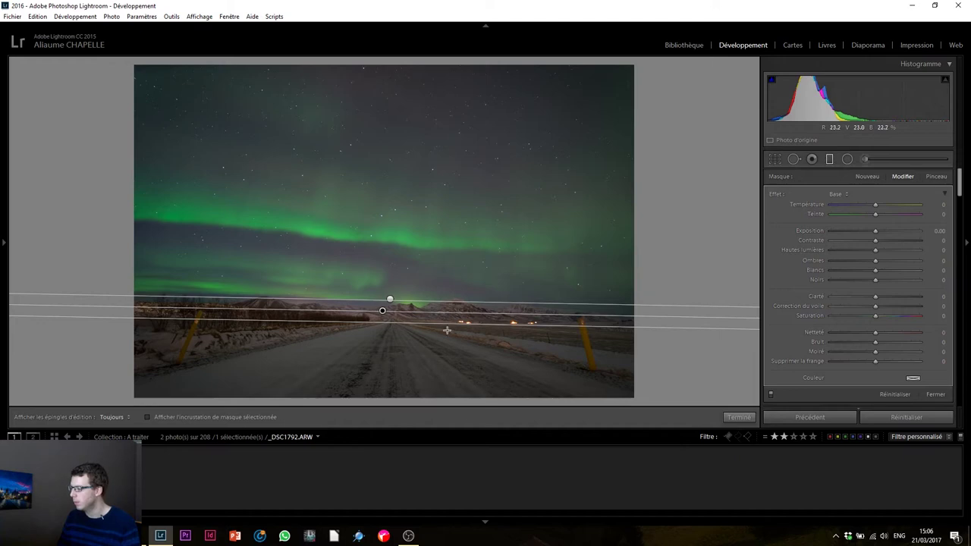
click(859, 316)
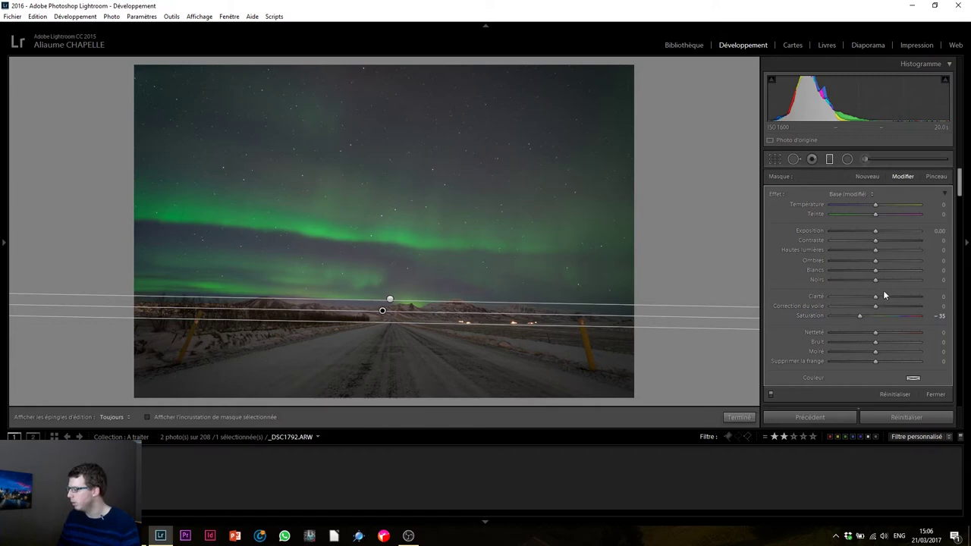
click(905, 271)
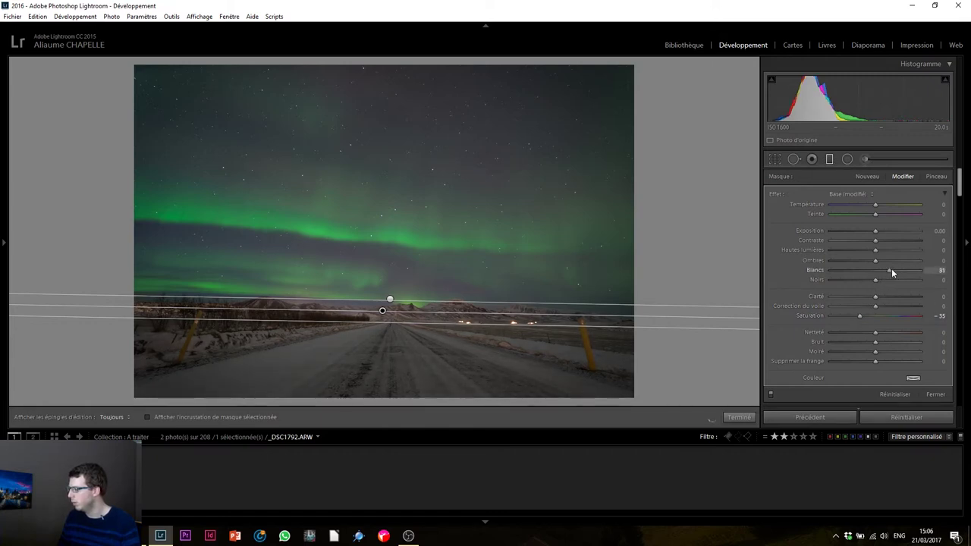
drag(891, 271, 898, 271)
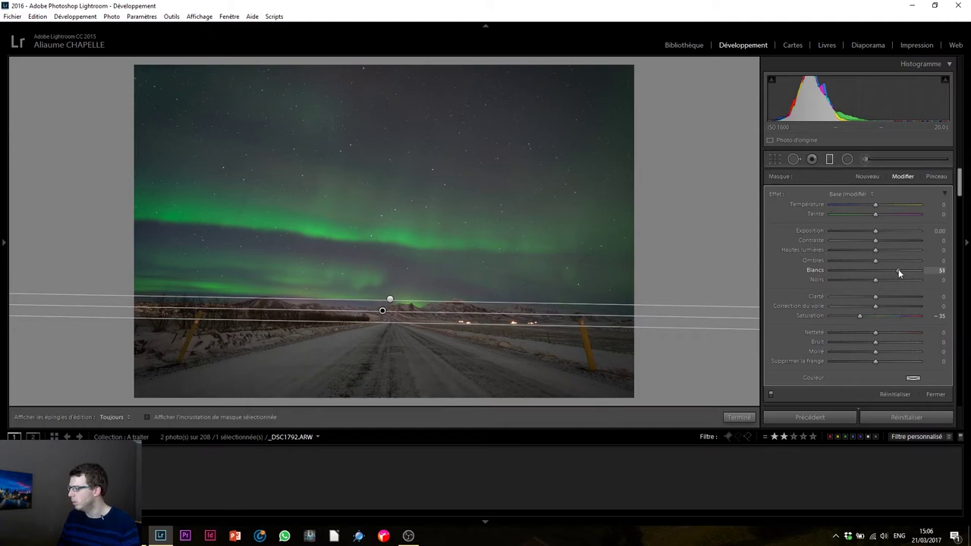
click(866, 240)
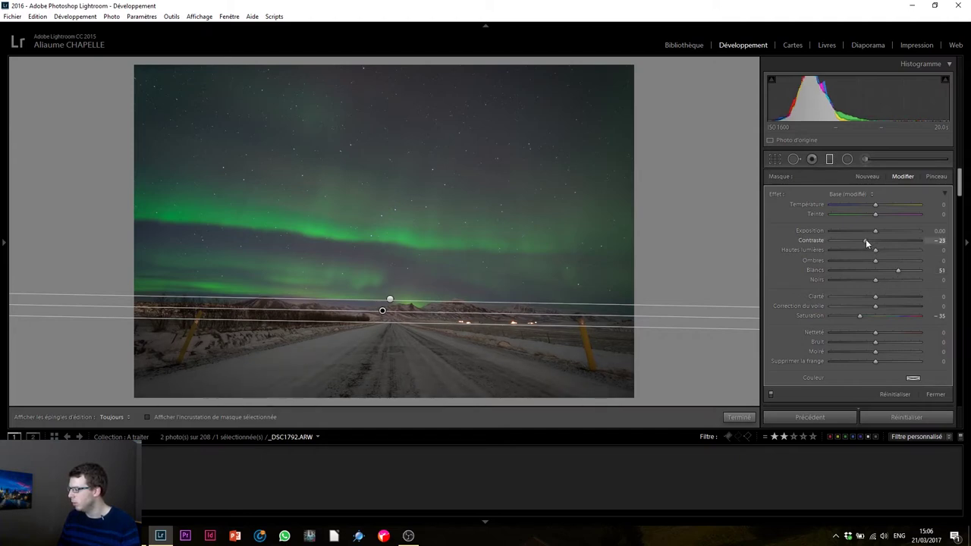
drag(867, 240, 872, 241)
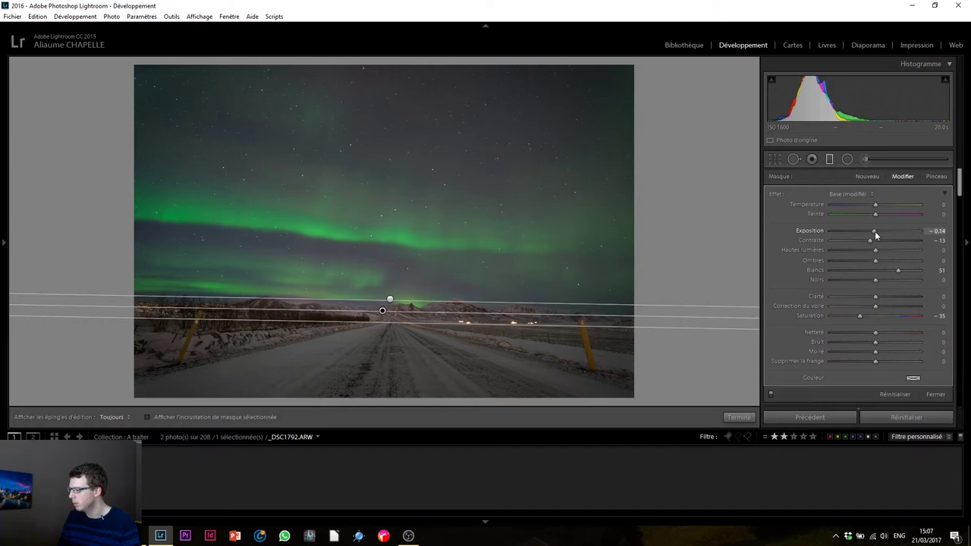
click(875, 231)
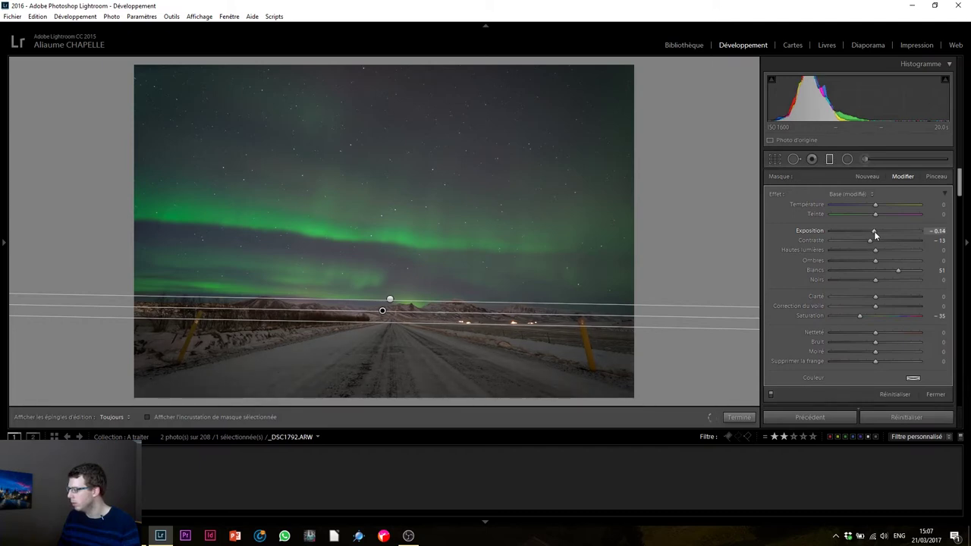
click(874, 279)
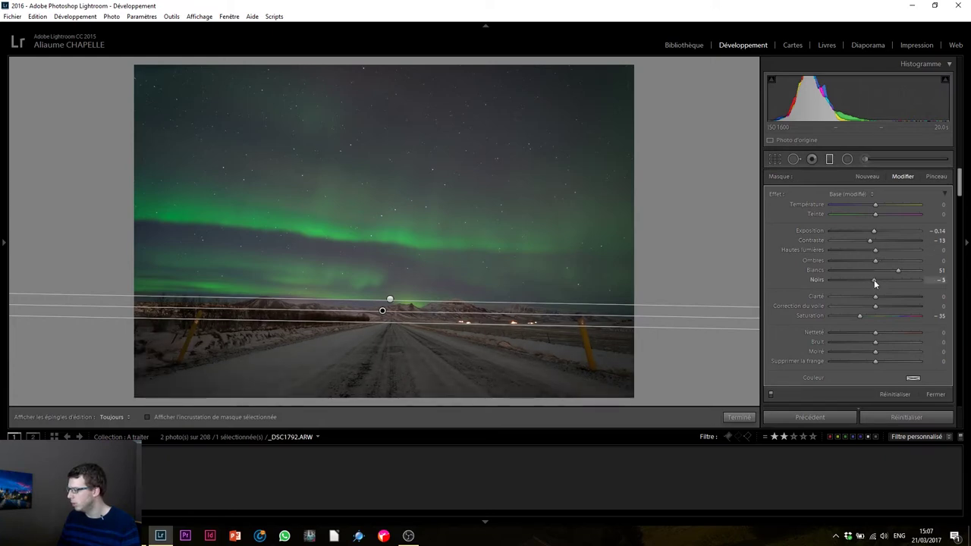
Compare the photo with and without the filter, then close mask editing.
click(770, 395)
click(771, 395)
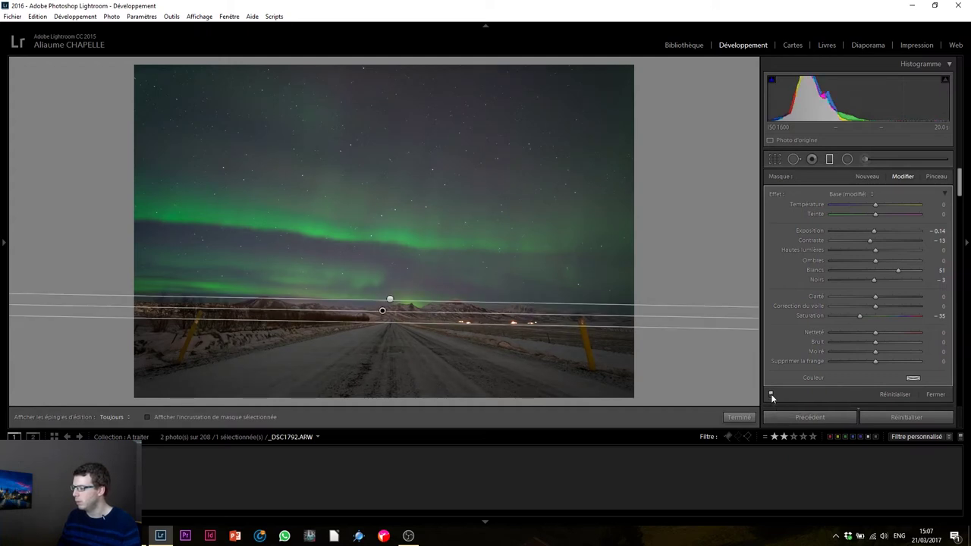
click(771, 394)
click(771, 394)
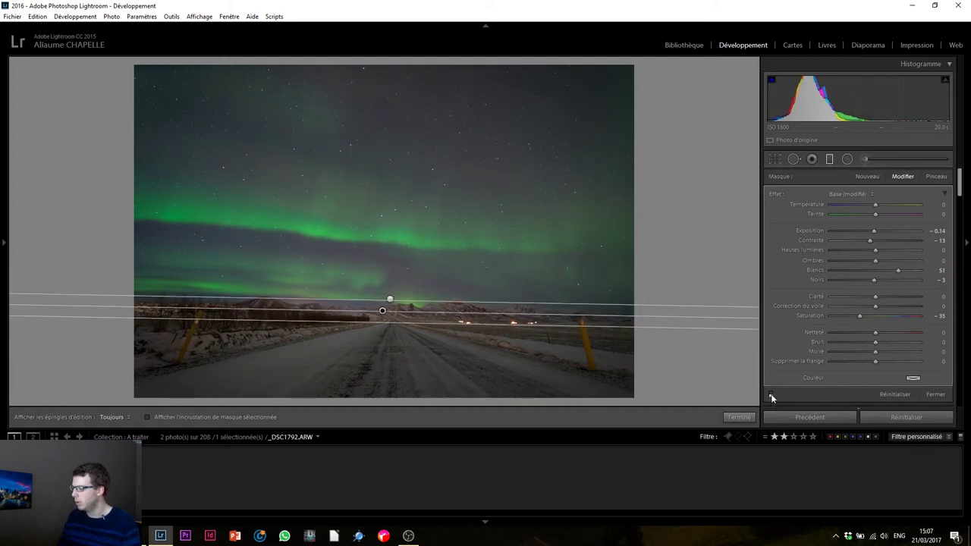
click(770, 395)
click(771, 395)
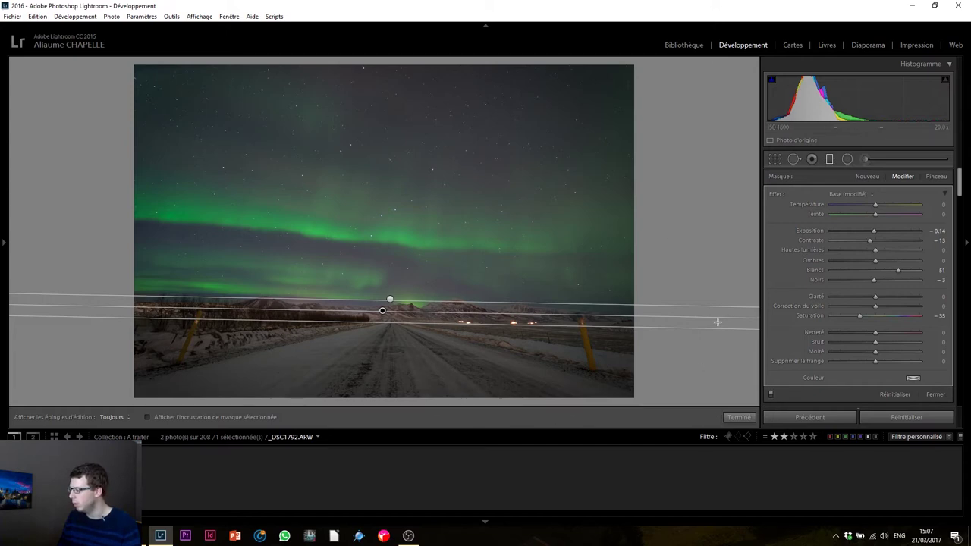
click(739, 418)
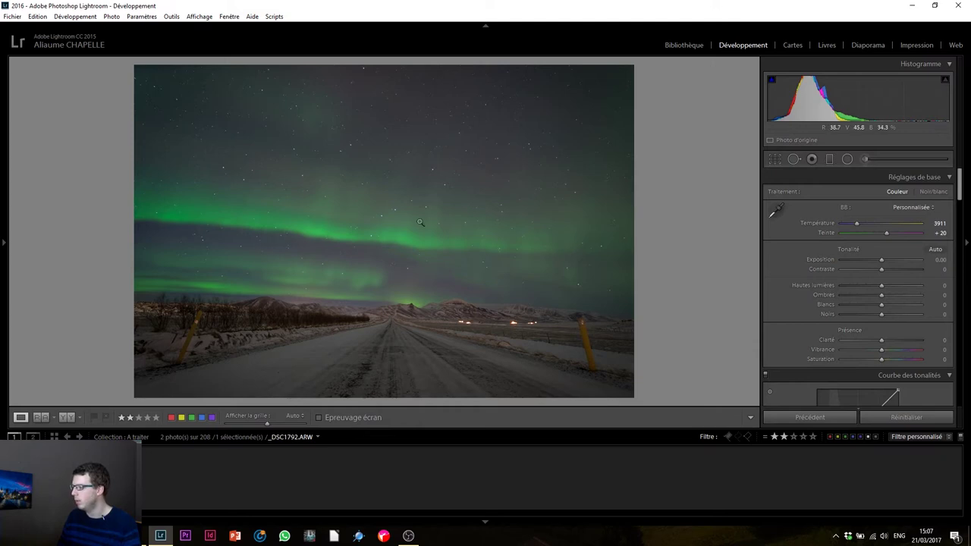
Raise contrast to +35 and whites to +52 while checking white clipping.
drag(881, 269, 896, 270)
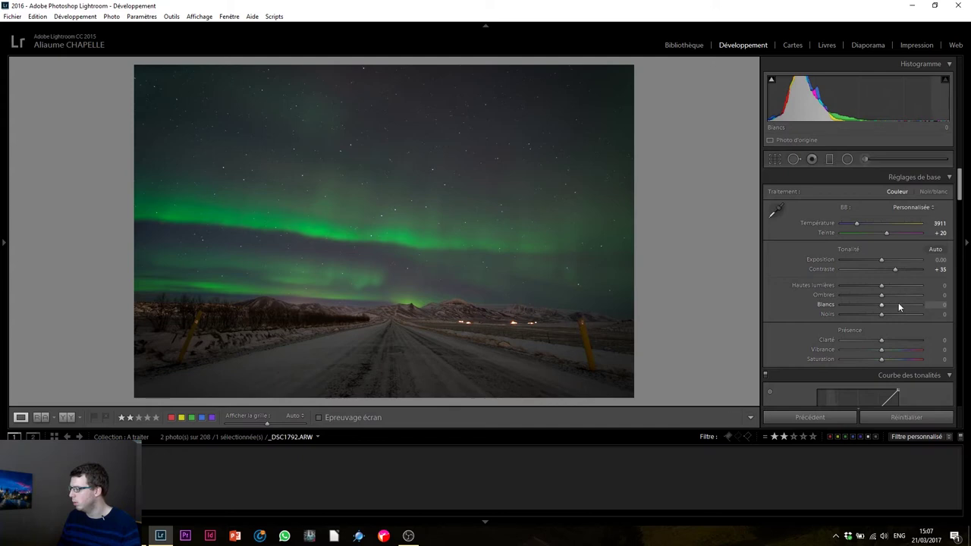
drag(898, 305, 902, 305)
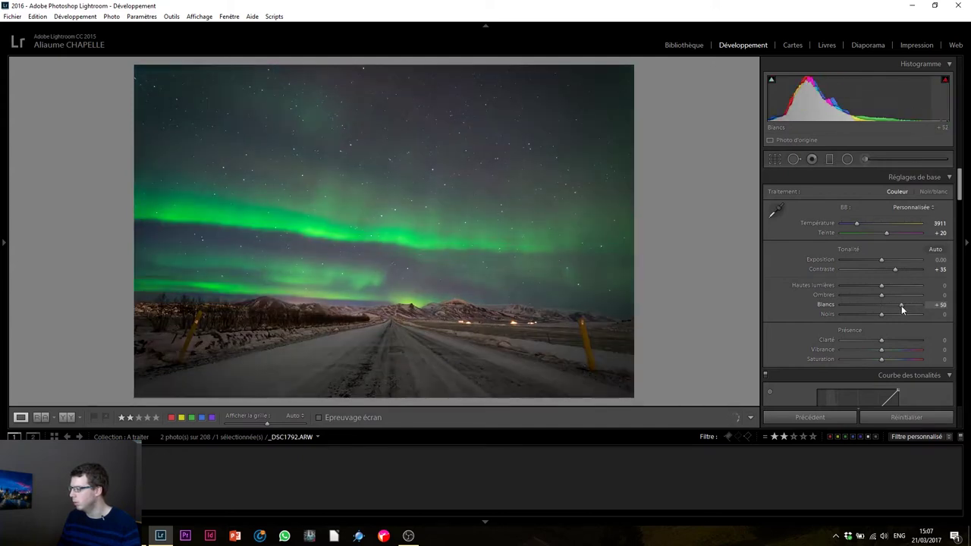
drag(903, 303, 901, 306)
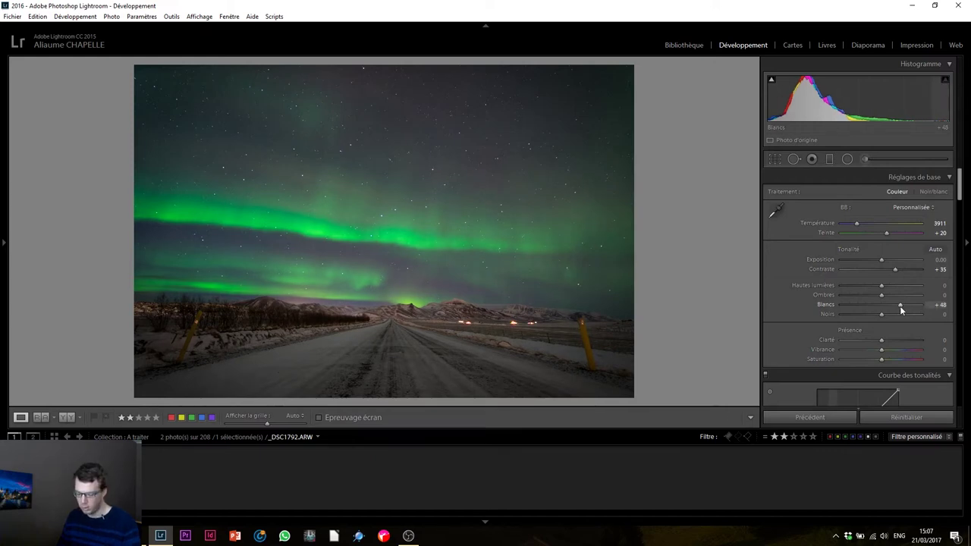
alt+click(899, 305)
drag(901, 307, 904, 305)
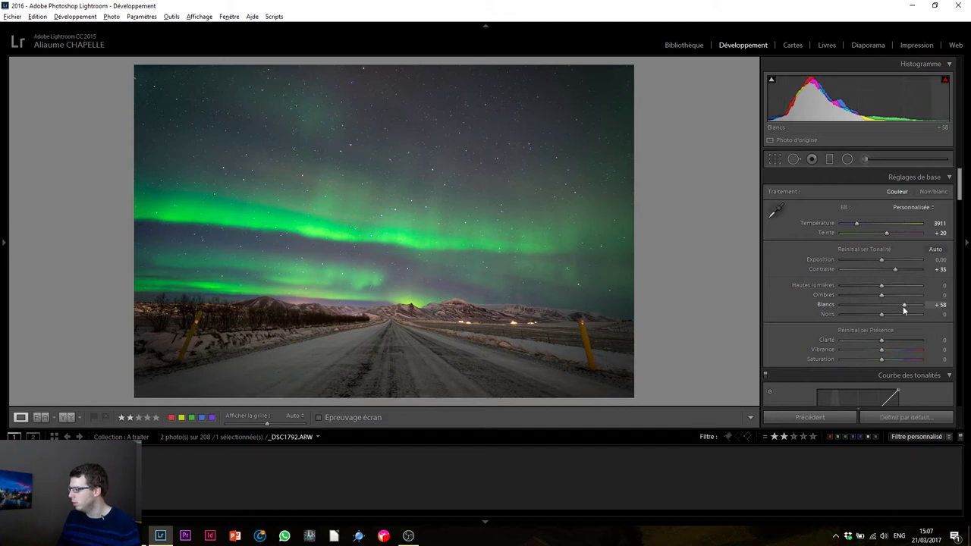
drag(903, 306, 904, 305)
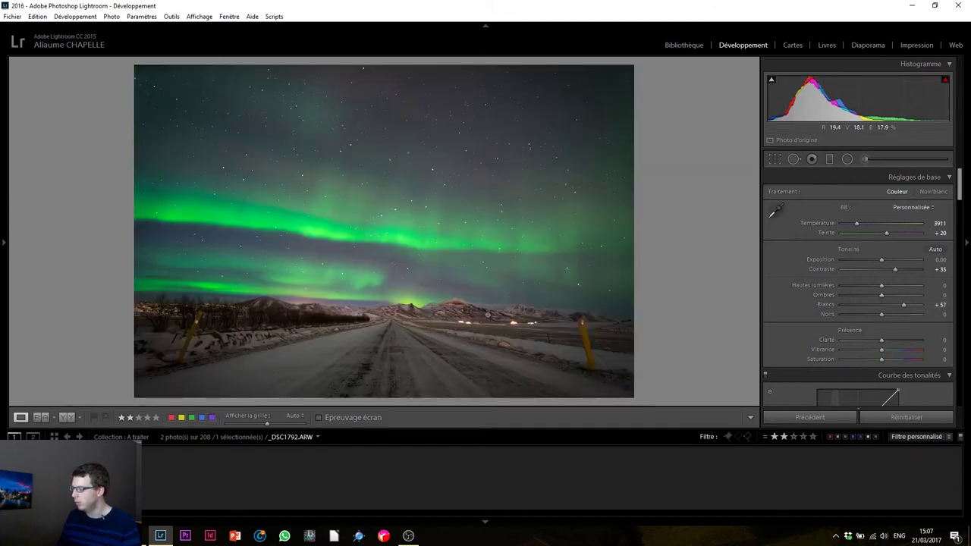
right_click(468, 327)
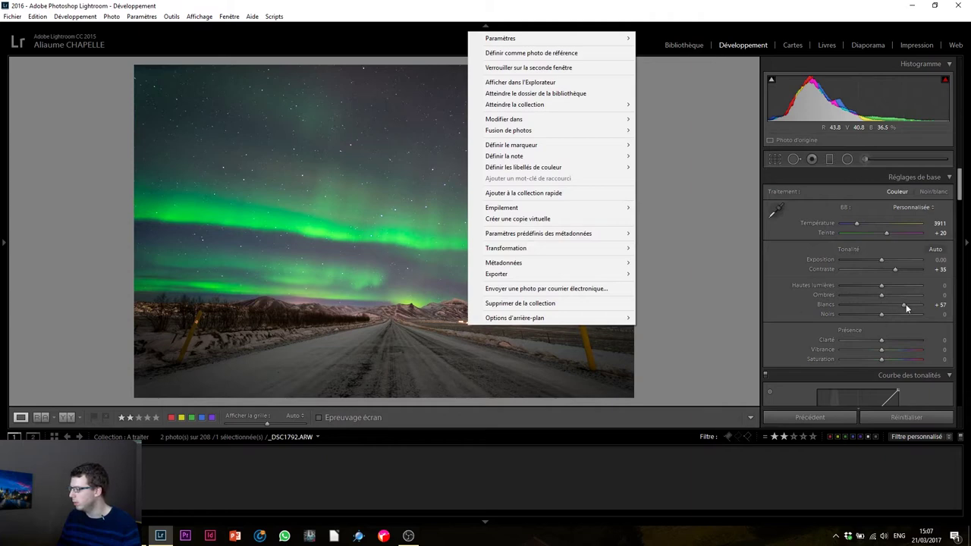
drag(906, 304, 904, 304)
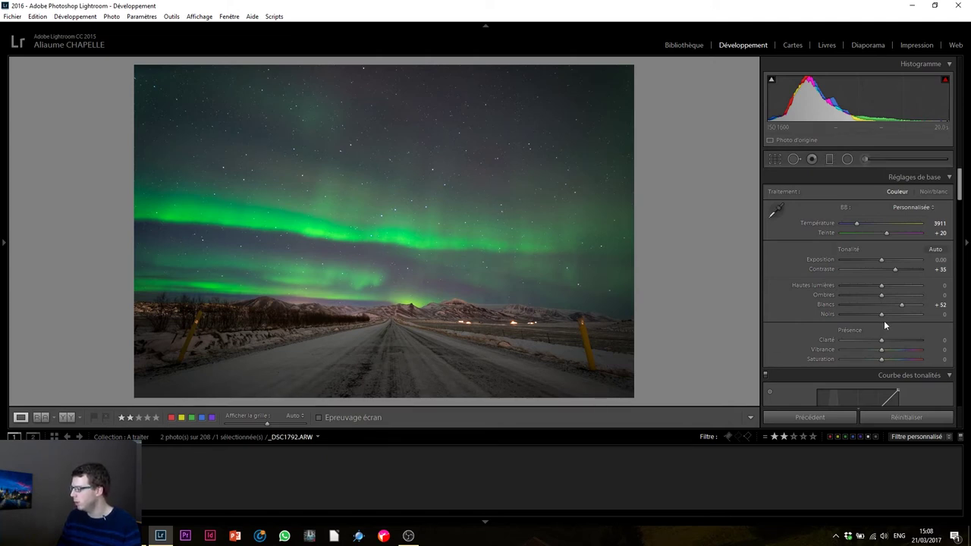
Set vibrance +11, saturation −6, clarity −6 and shadows +55.
drag(877, 362, 883, 363)
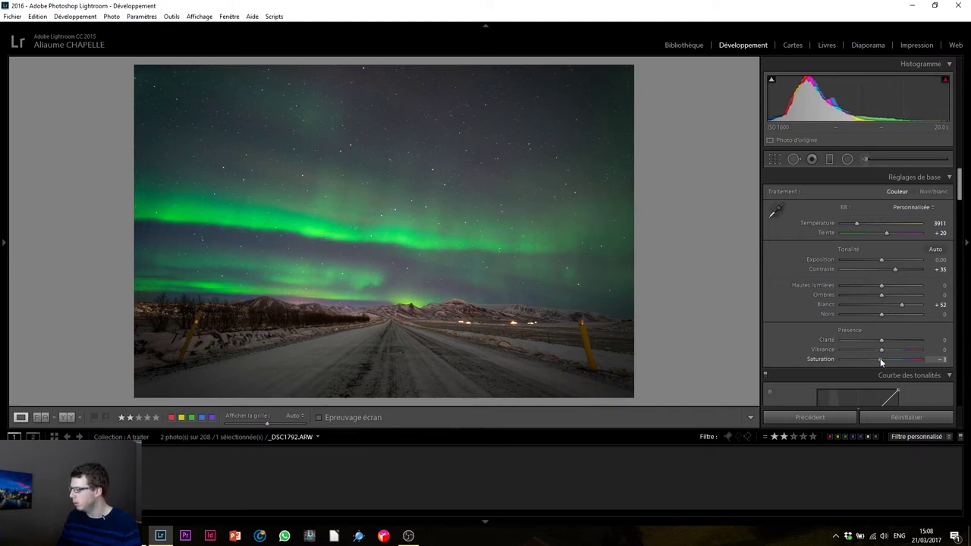
drag(886, 353, 887, 352)
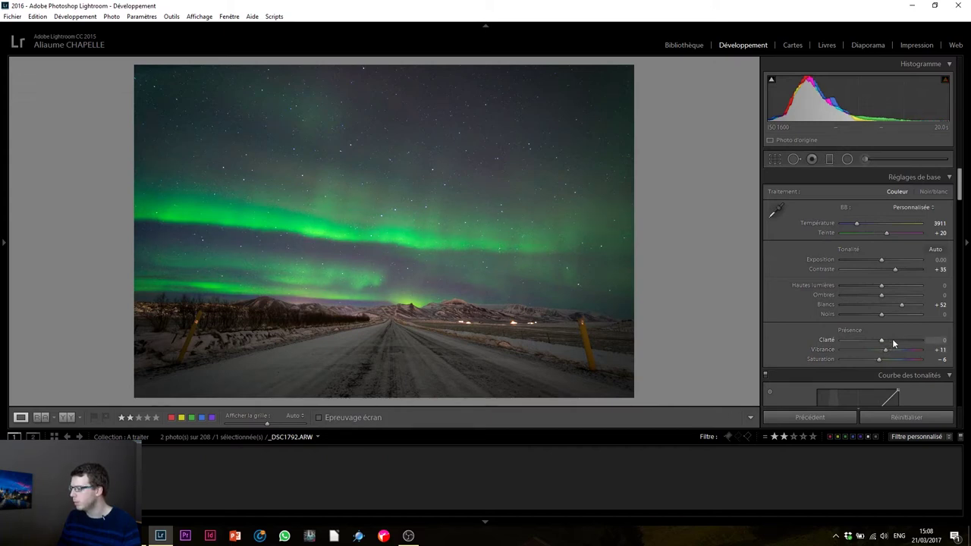
click(893, 341)
click(879, 341)
drag(880, 340, 880, 339)
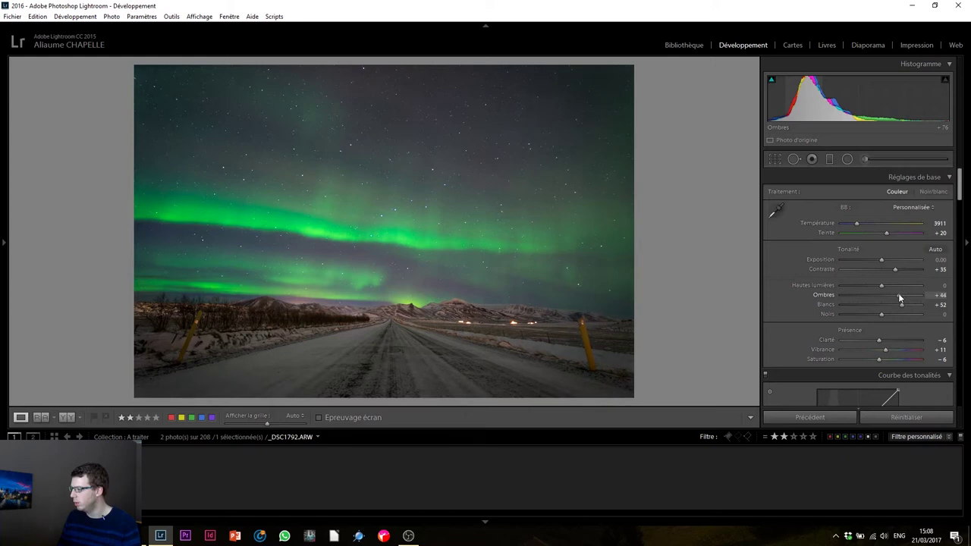
drag(899, 297, 902, 298)
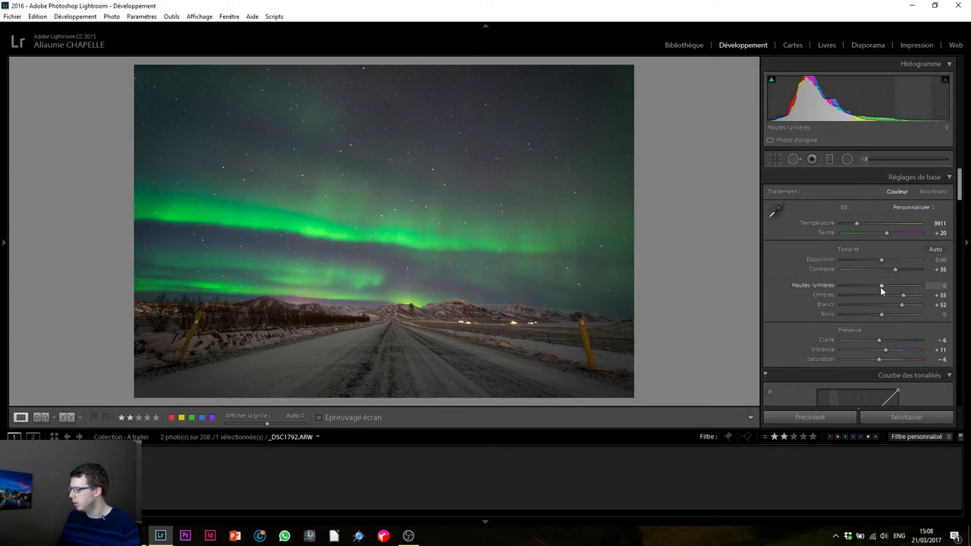
drag(880, 287, 865, 287)
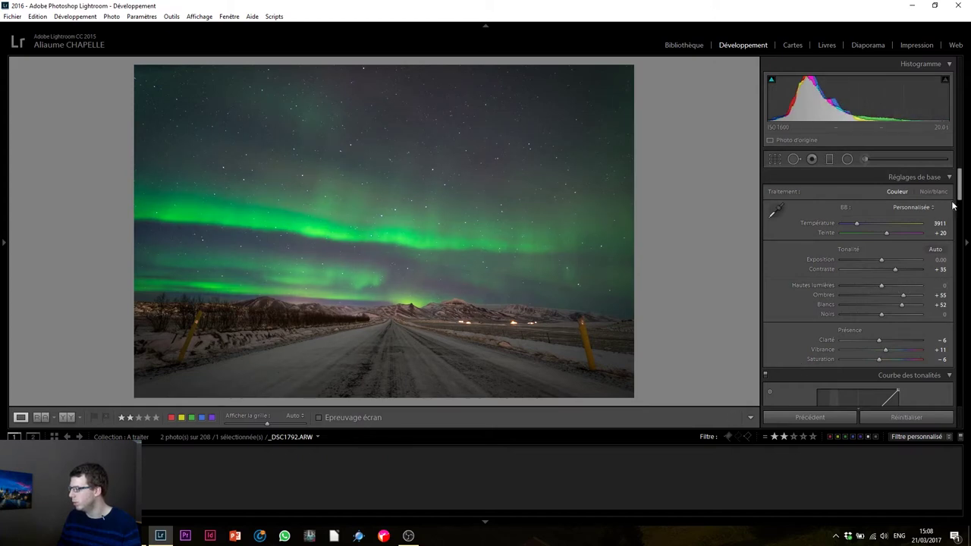
mouse_move(961, 182)
mouse_down()
mouse_move(956, 219)
mouse_move(958, 210)
mouse_up()
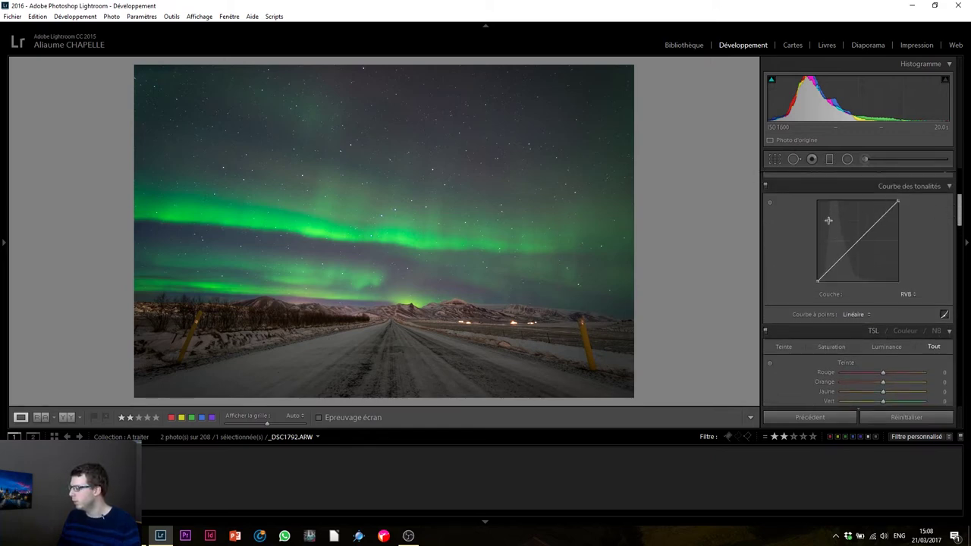
Add shadow and highlight points to the tone curve and adjust its black point.
click(837, 261)
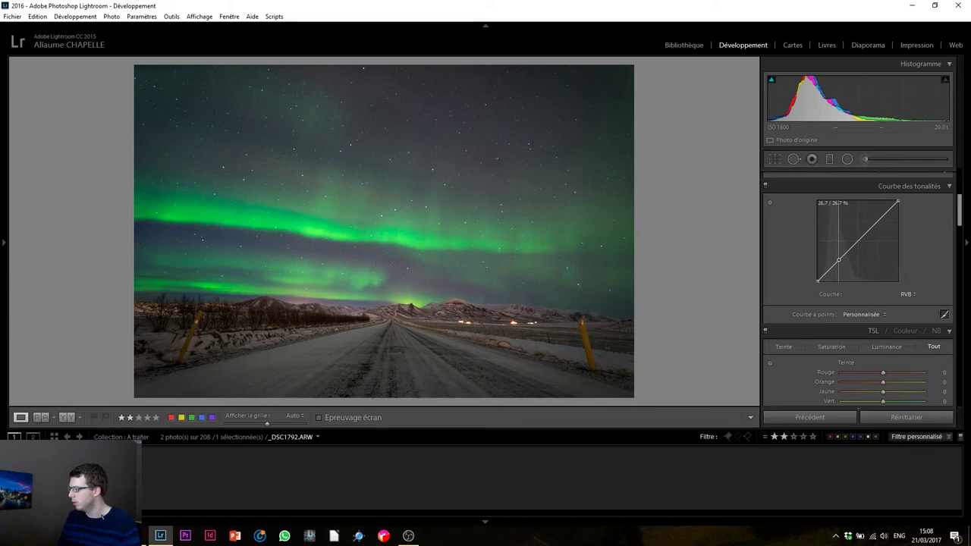
click(877, 223)
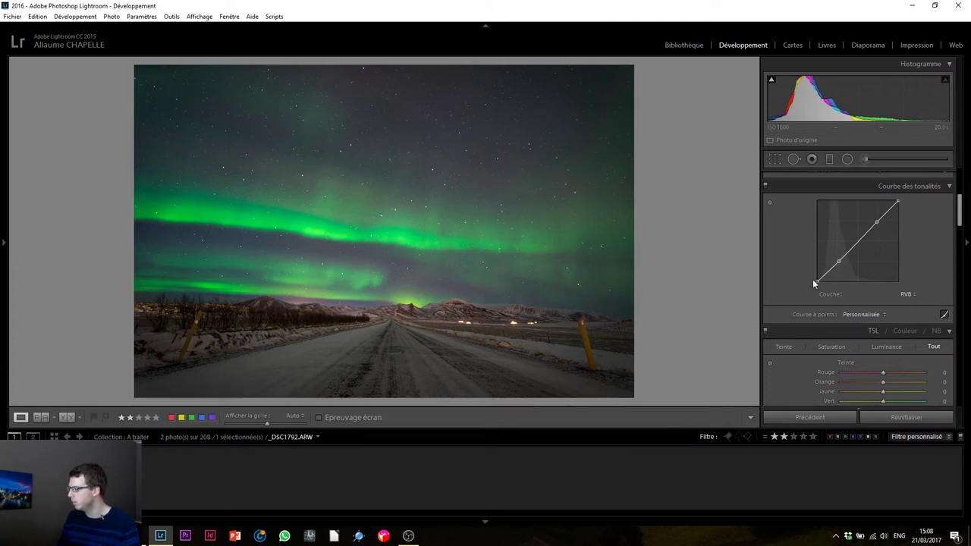
drag(818, 280, 818, 280)
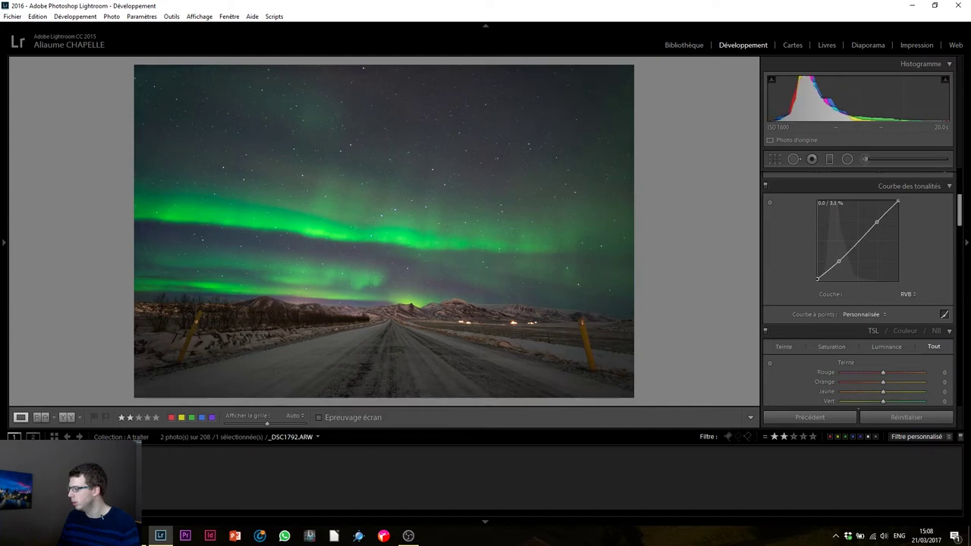
Compare the curve on and off, then lower the black point to deepen shadows.
click(765, 184)
click(766, 184)
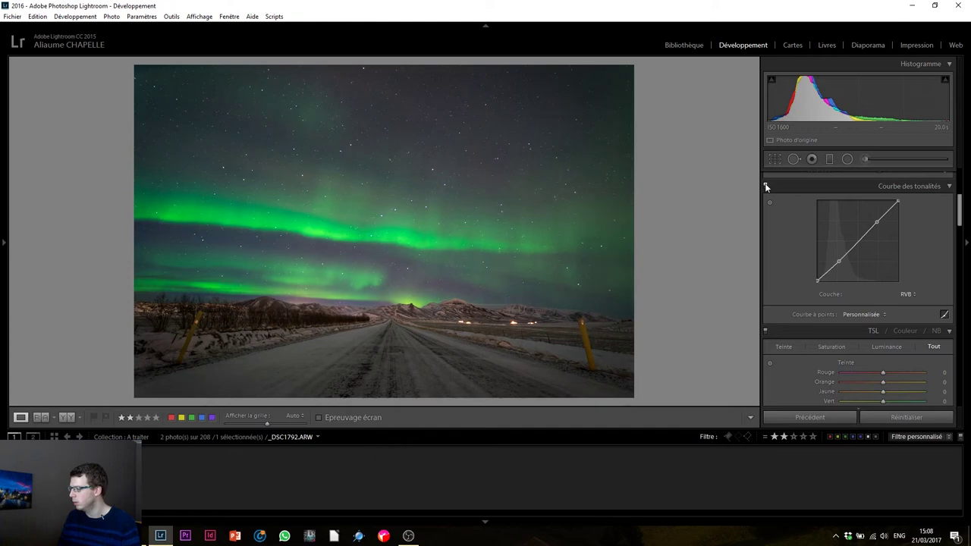
drag(818, 280, 818, 278)
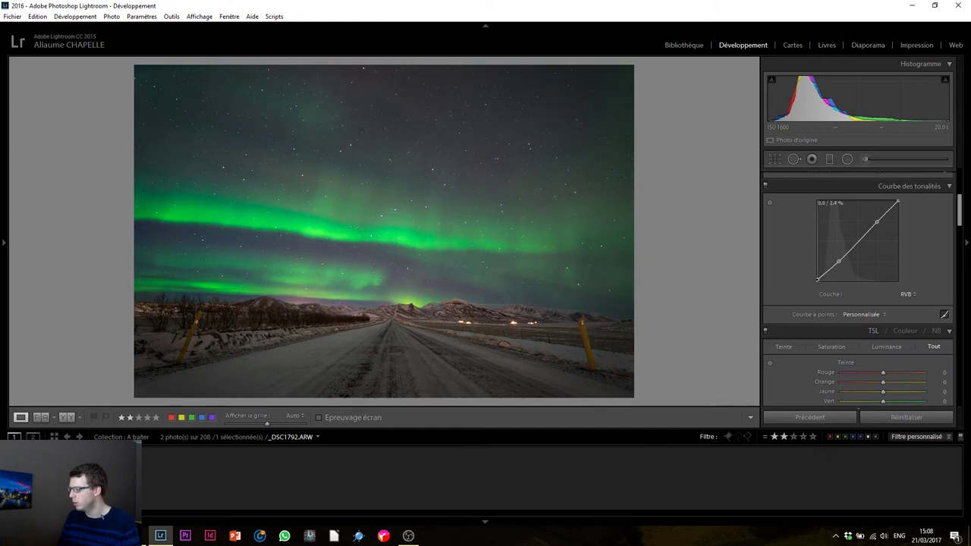
click(765, 185)
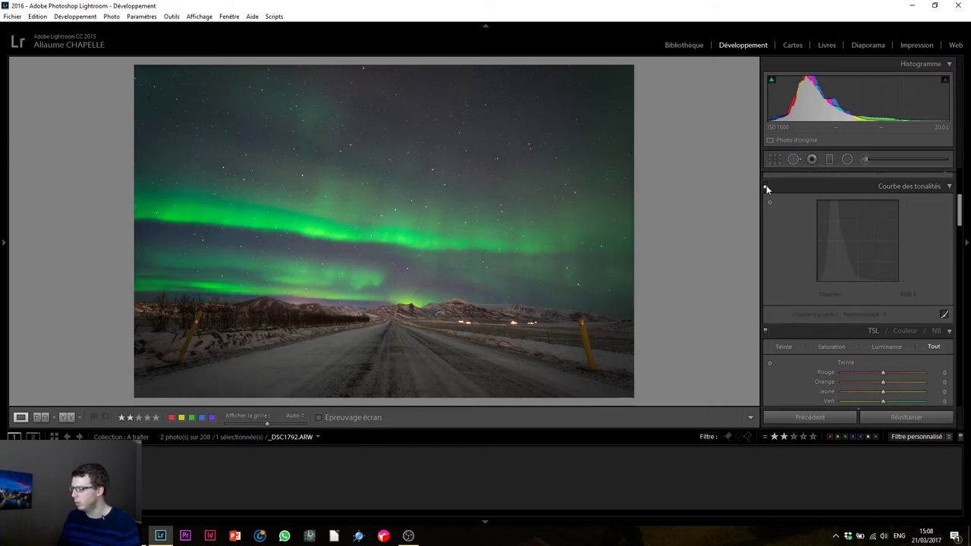
click(766, 185)
drag(818, 279, 818, 282)
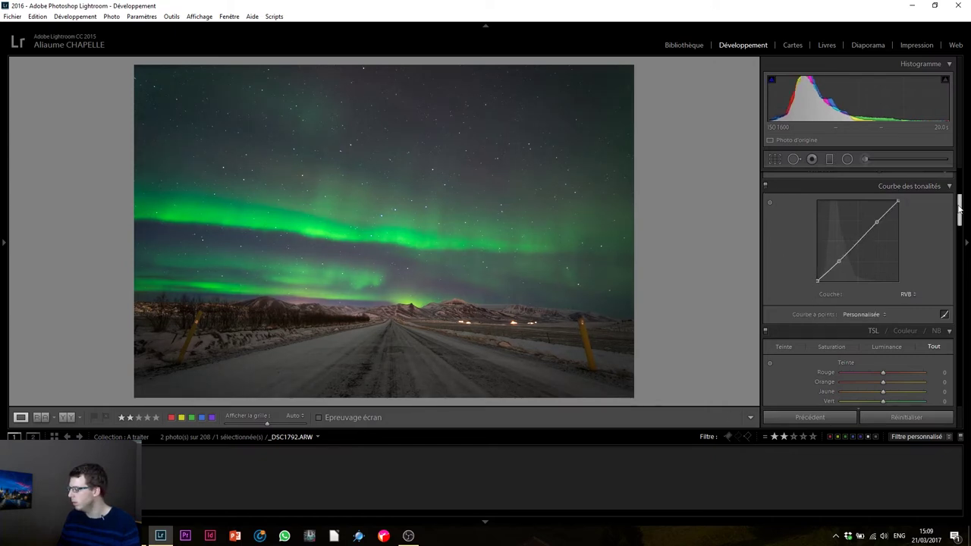
drag(959, 211, 958, 288)
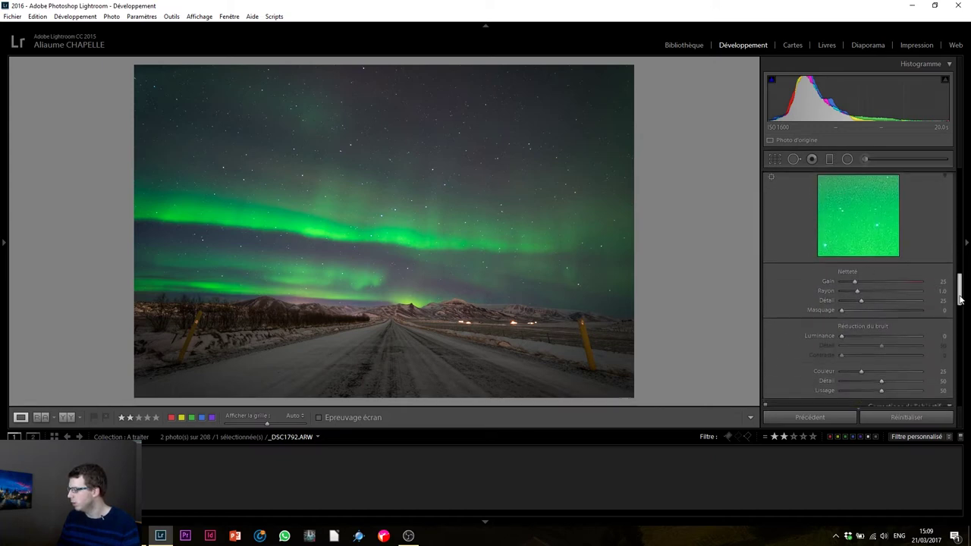
Set sharpening amount to 0, inspect the sky at 1:1, and set luminance noise reduction to 46.
scroll(881, 254, up, 1)
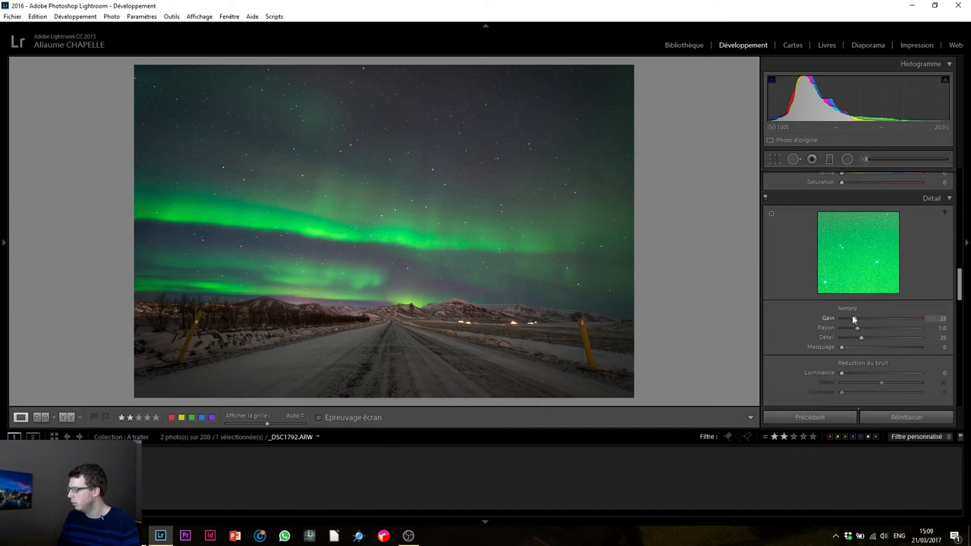
drag(854, 320, 796, 312)
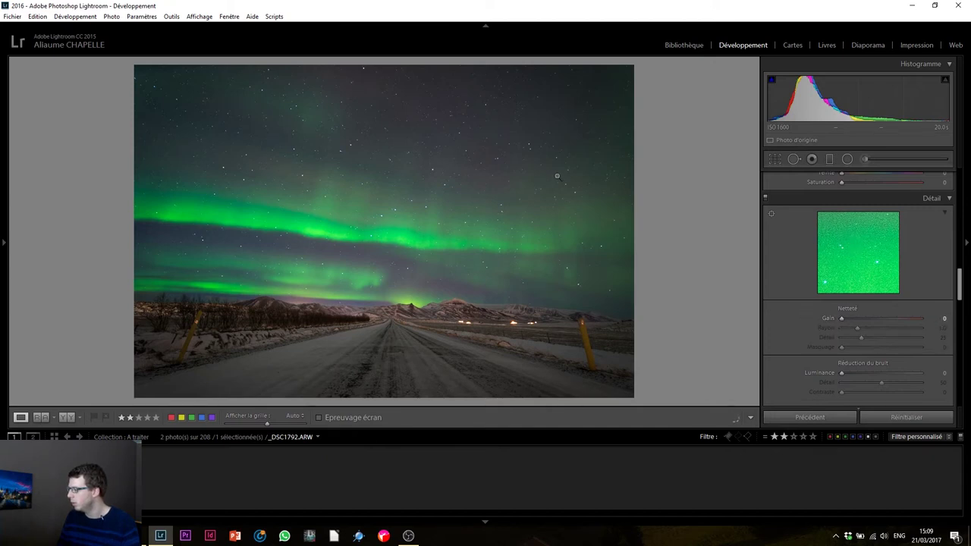
click(464, 159)
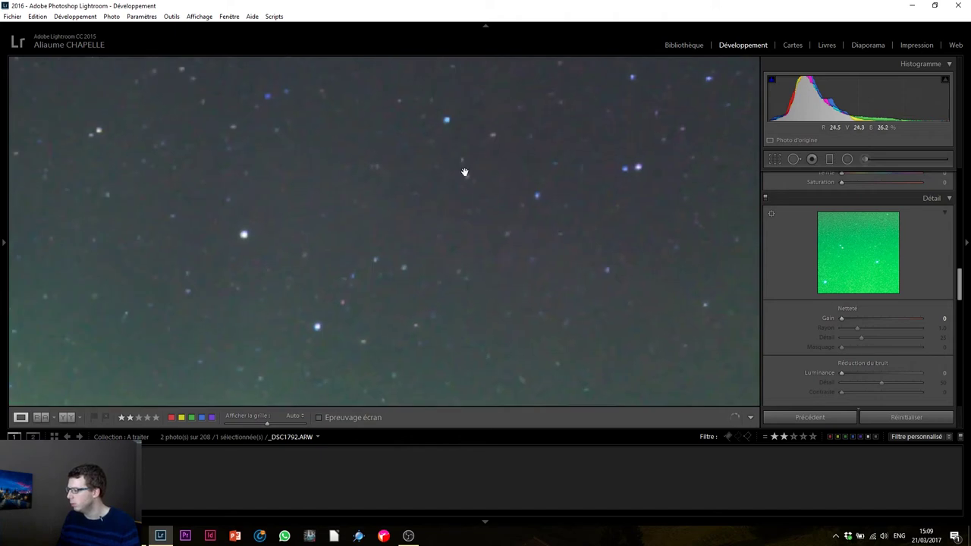
drag(490, 157, 489, 236)
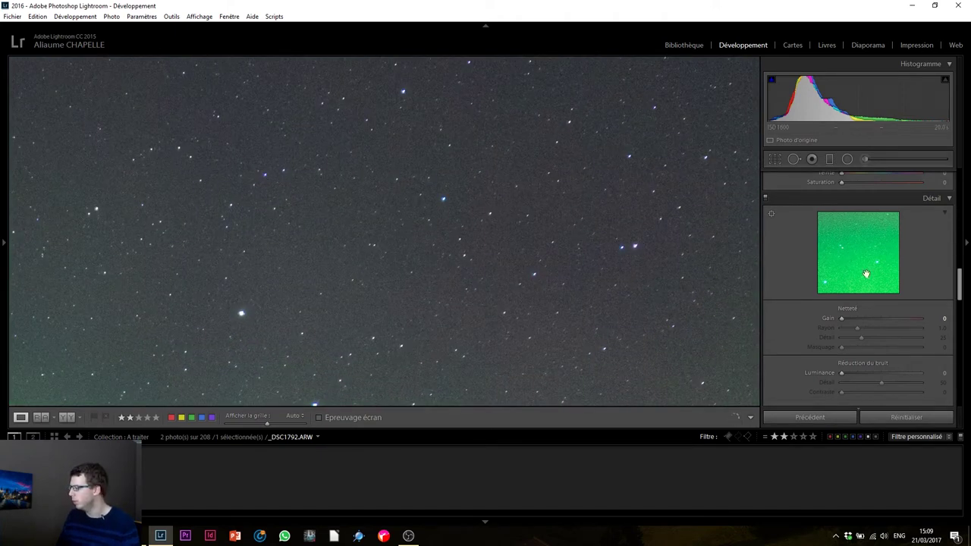
drag(959, 277, 959, 283)
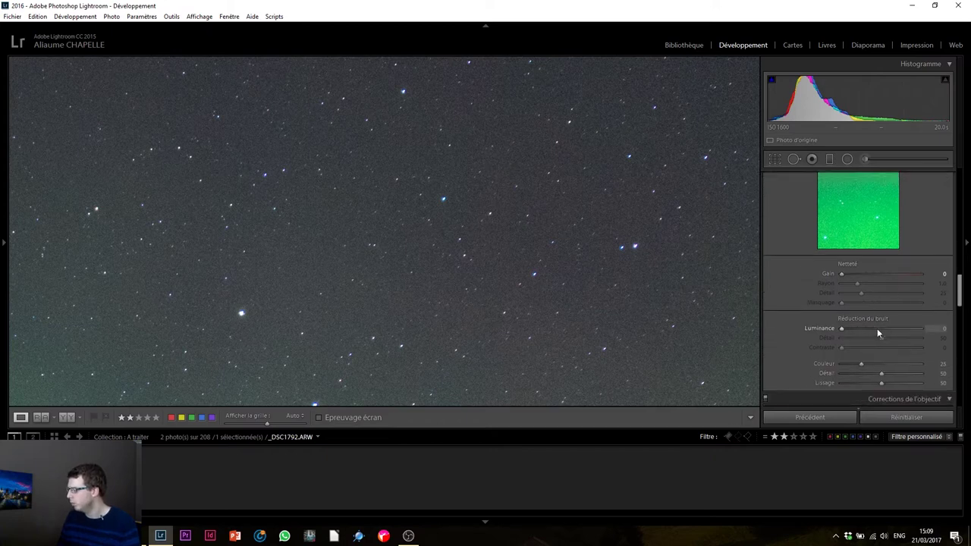
click(877, 328)
key(Up)
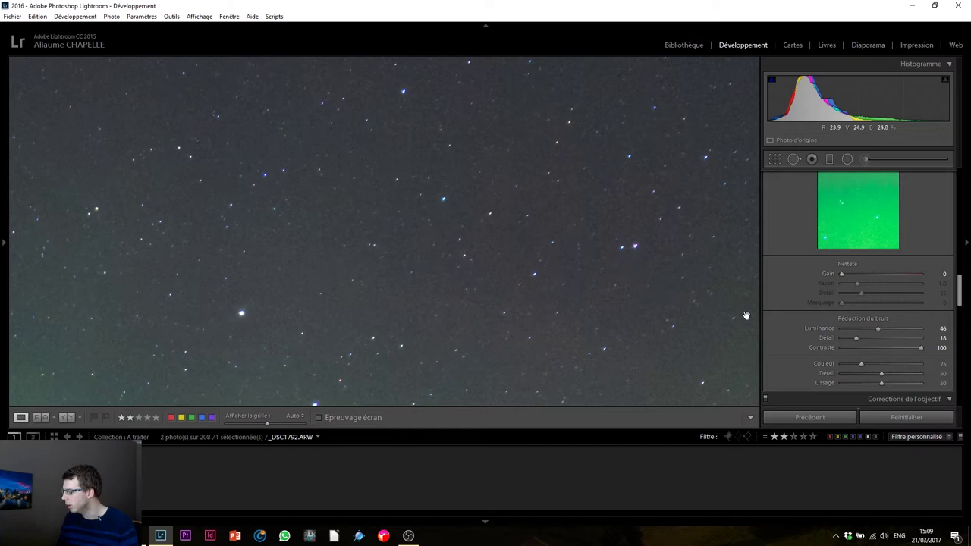
Sharpen at amount 63 with masking 92, then return to the fit view.
scroll(890, 258, up, 2)
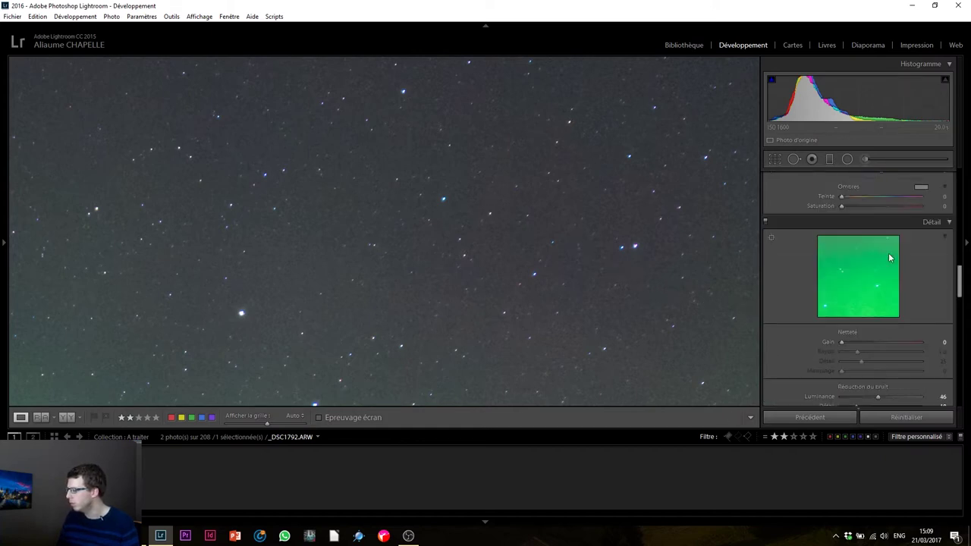
click(765, 221)
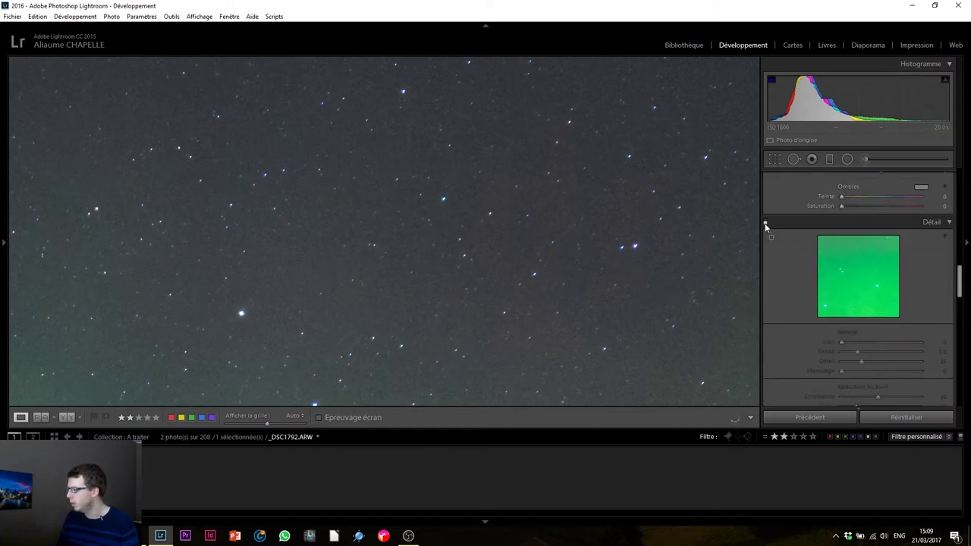
click(765, 222)
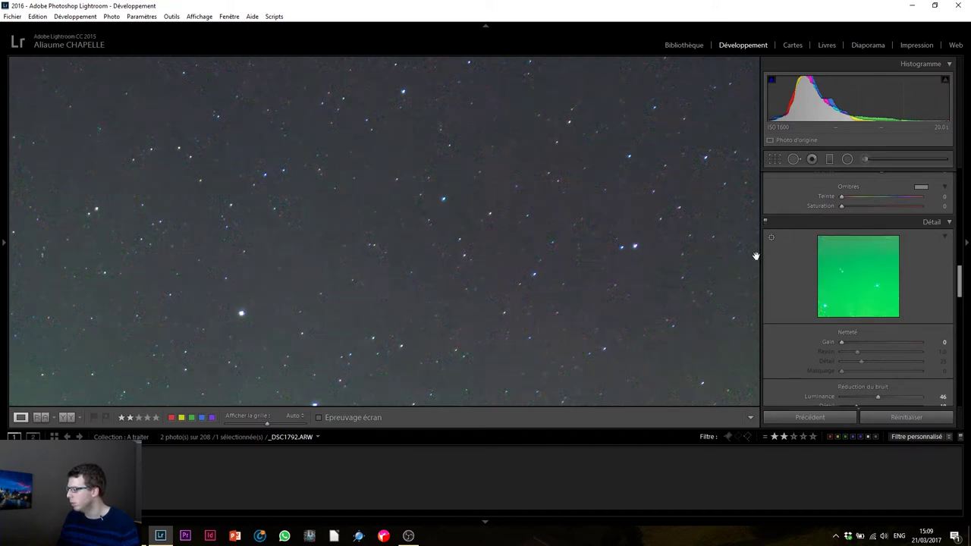
click(882, 342)
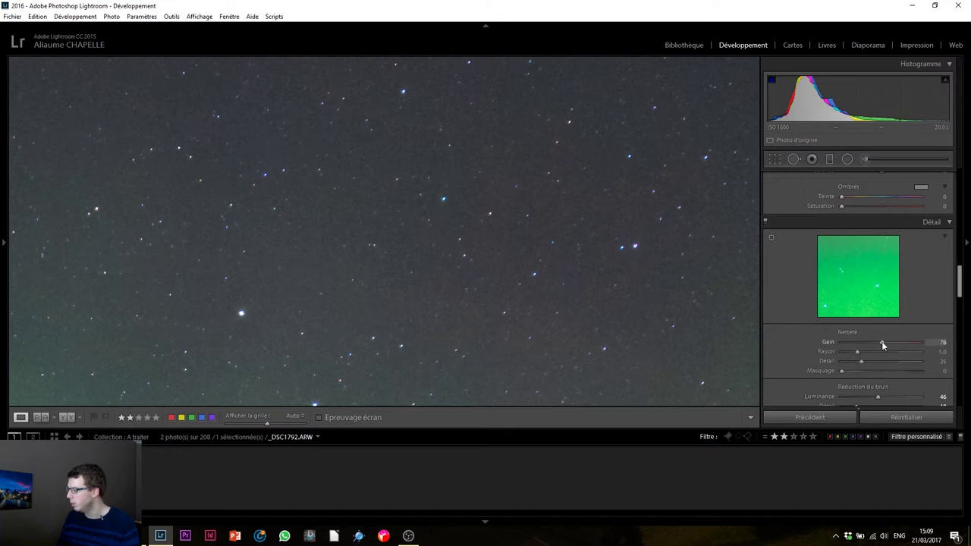
drag(883, 343, 879, 342)
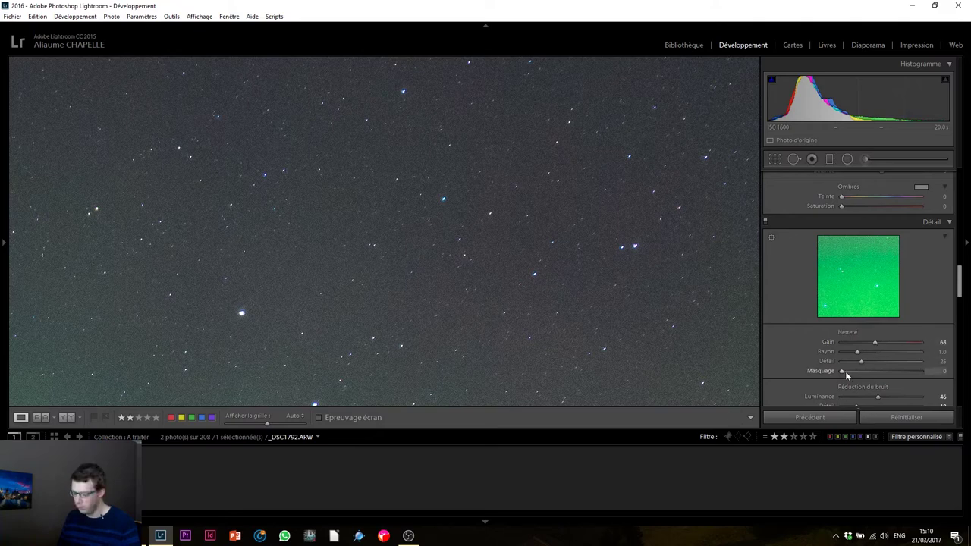
drag(845, 371, 900, 371)
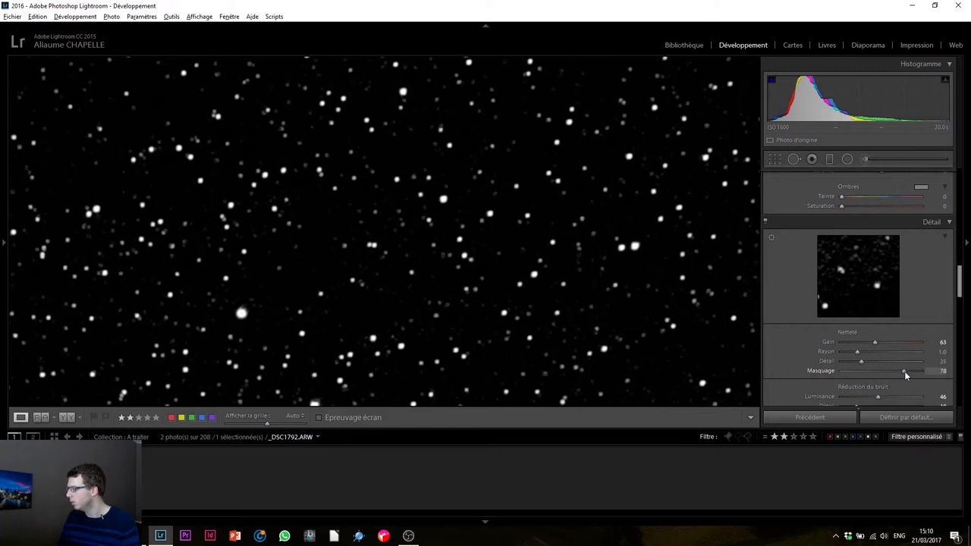
drag(904, 371, 925, 371)
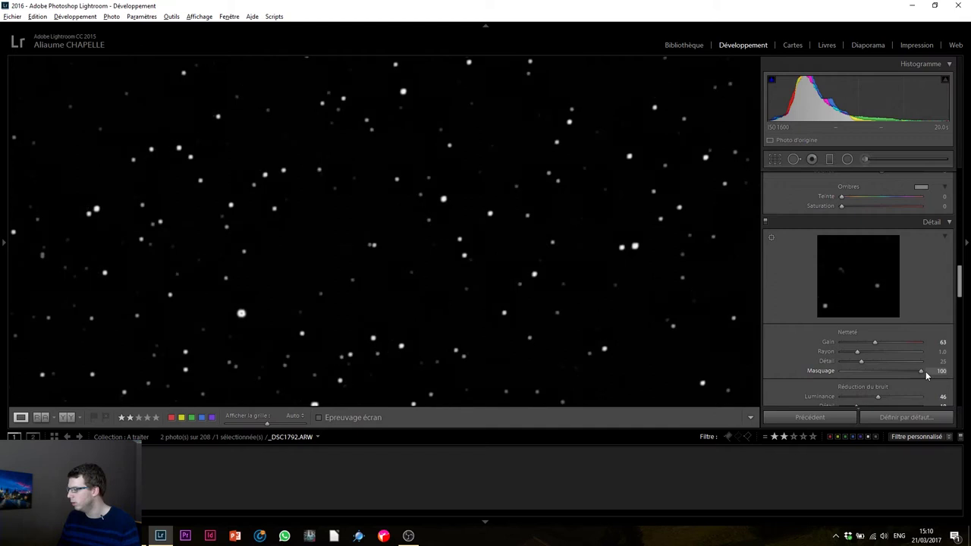
drag(926, 371, 926, 371)
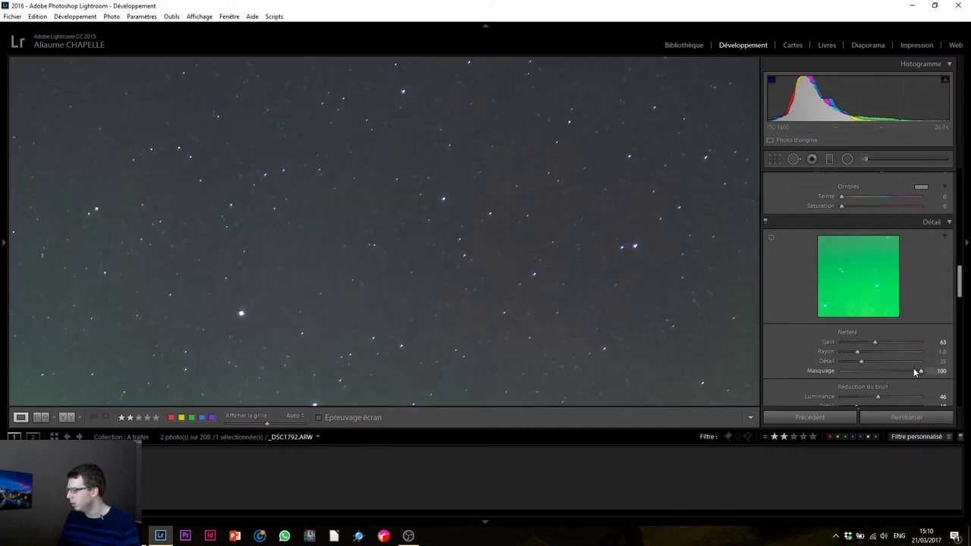
click(566, 267)
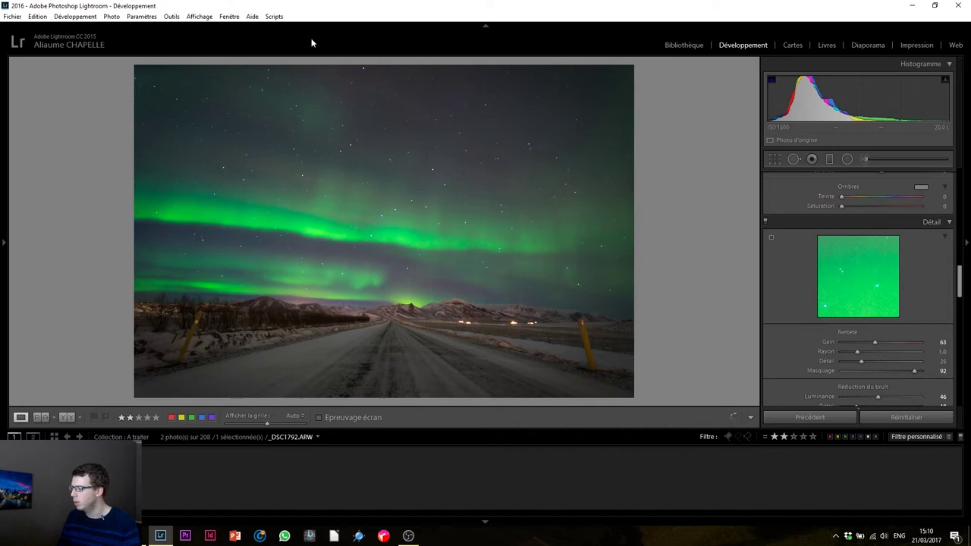
Add a graduated filter over the upper sky at exposure −0.59 with a widened transition.
click(829, 158)
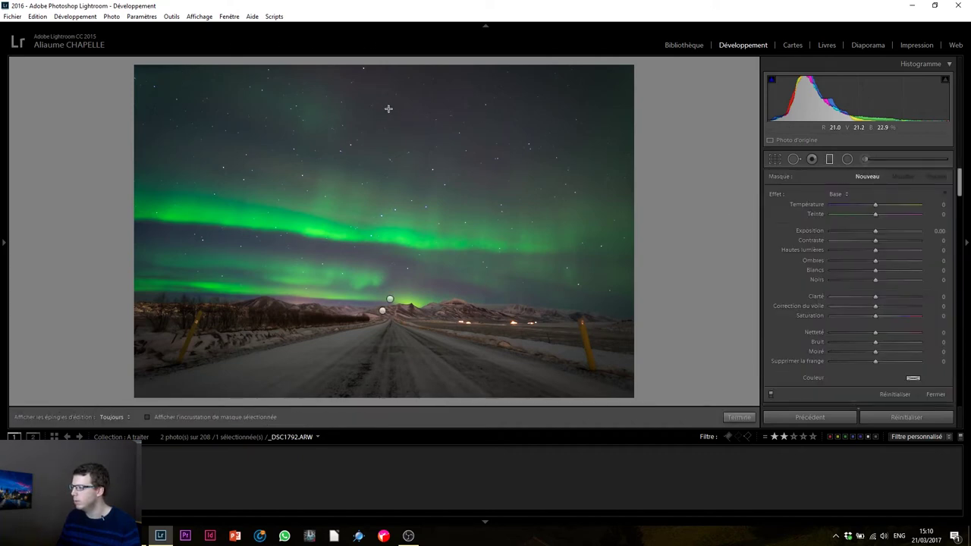
drag(391, 110, 394, 209)
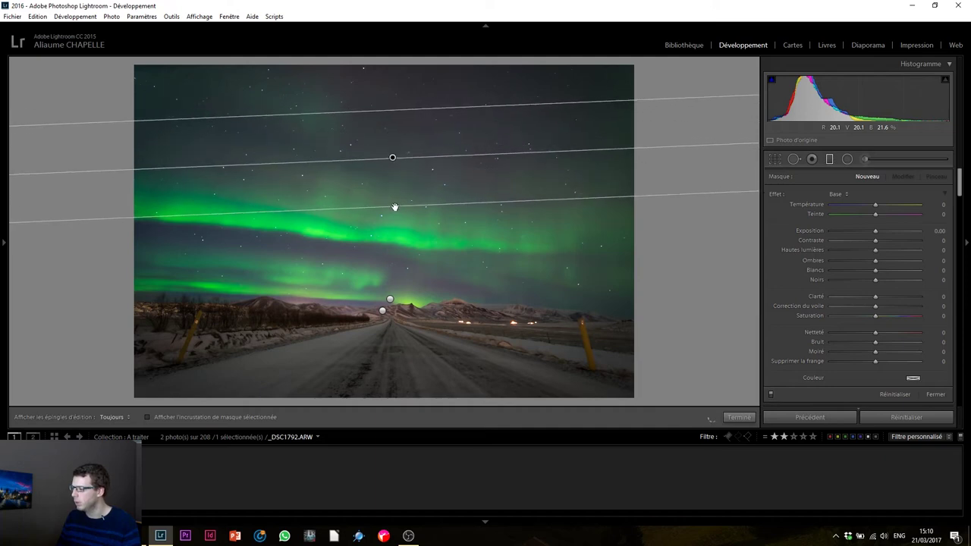
drag(394, 209, 394, 204)
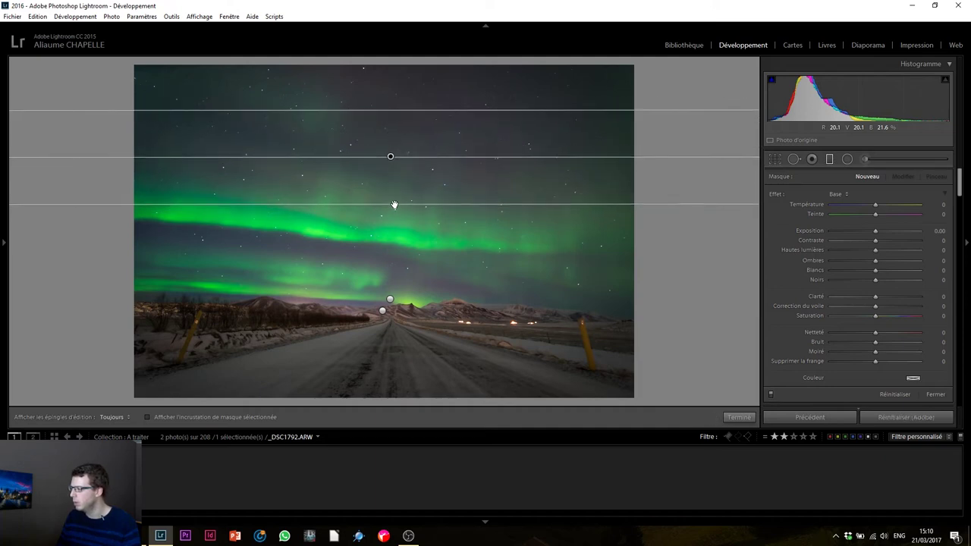
drag(876, 233, 866, 232)
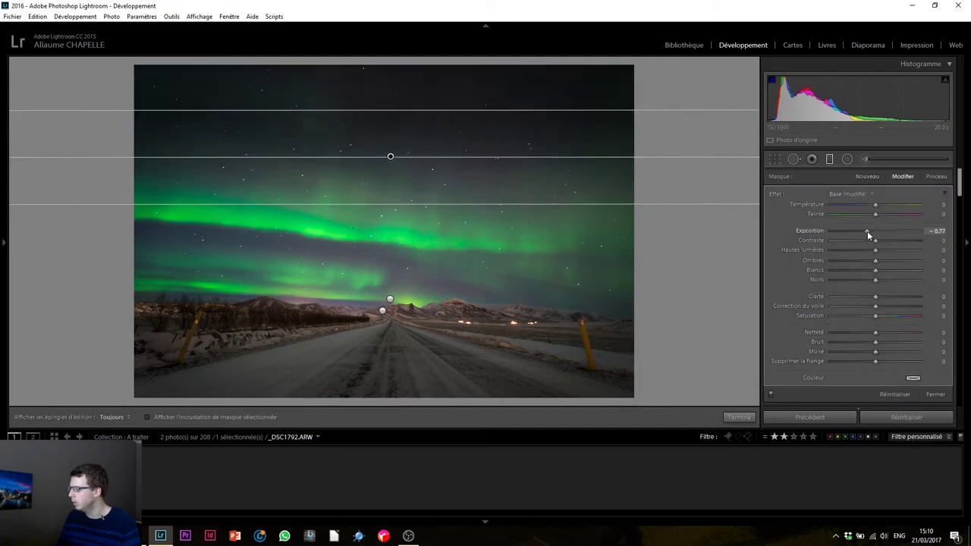
drag(385, 204, 372, 239)
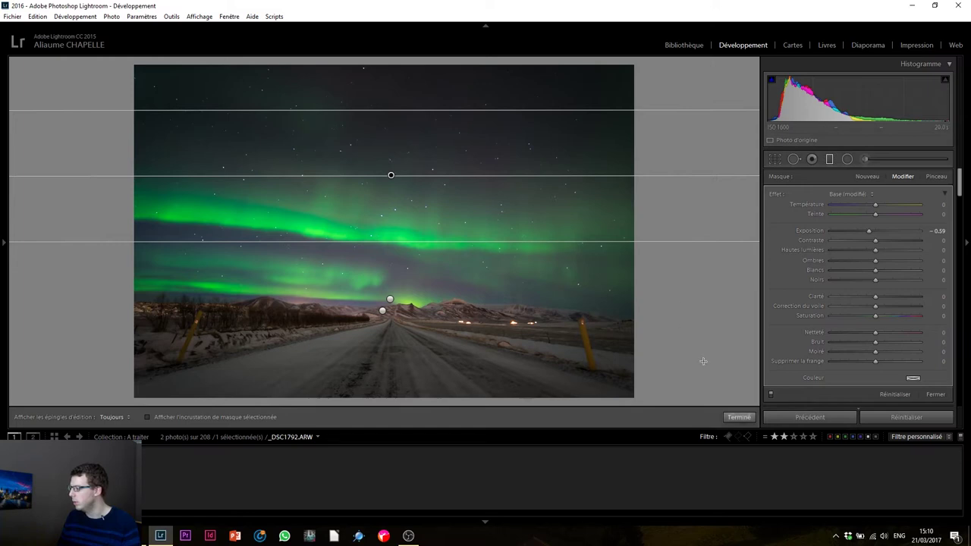
click(739, 417)
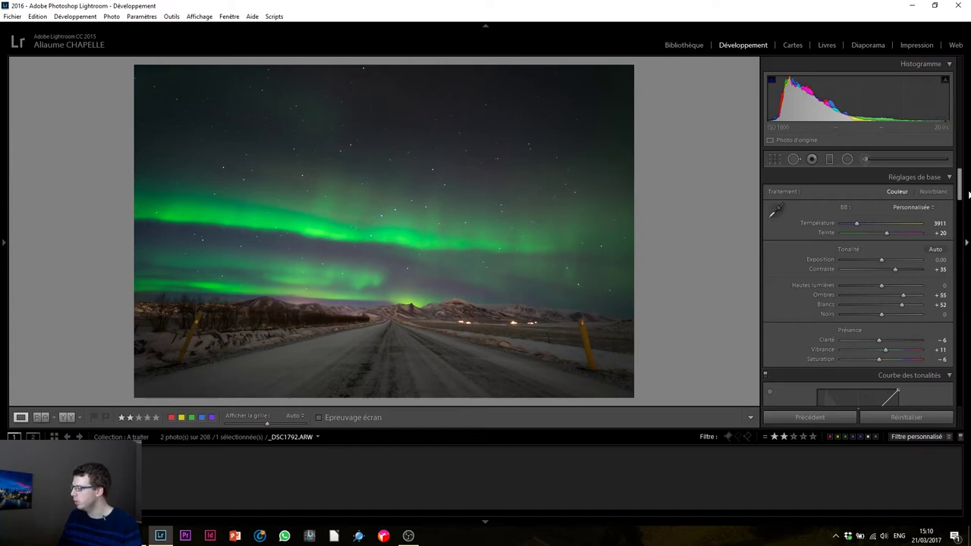
Set the Transform Aspect to +100 and Vertical to −10.
drag(959, 192, 958, 352)
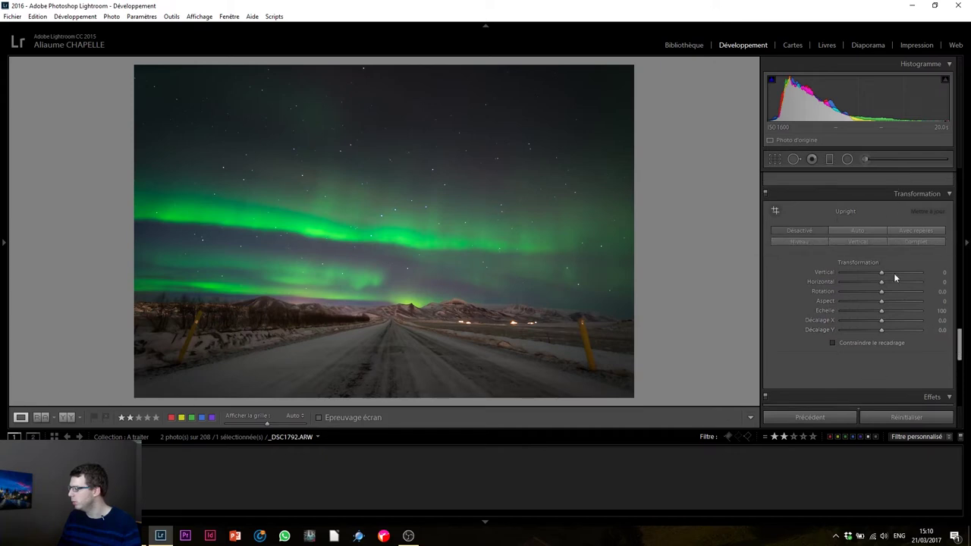
mouse_move(881, 302)
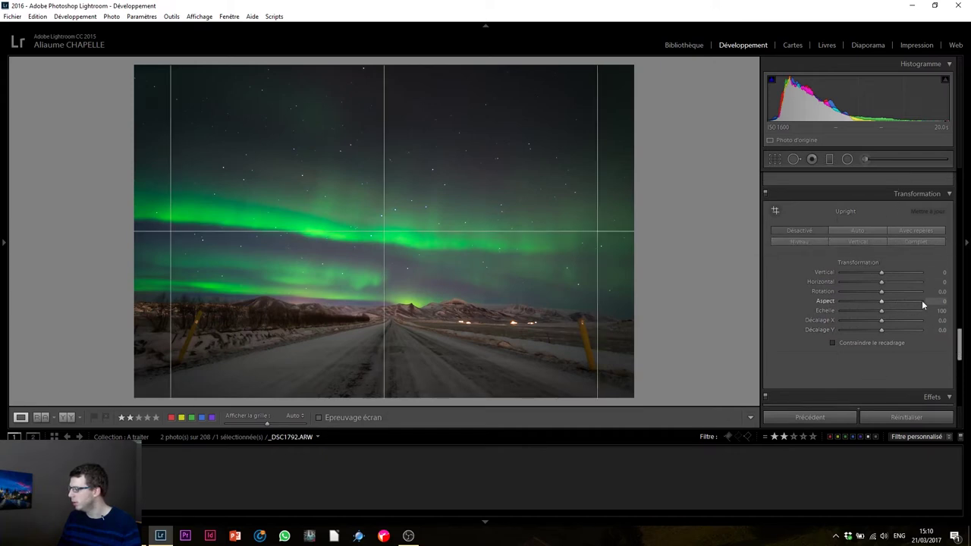
click(922, 303)
mouse_move(921, 302)
mouse_down()
mouse_move(891, 302)
mouse_move(936, 302)
mouse_up()
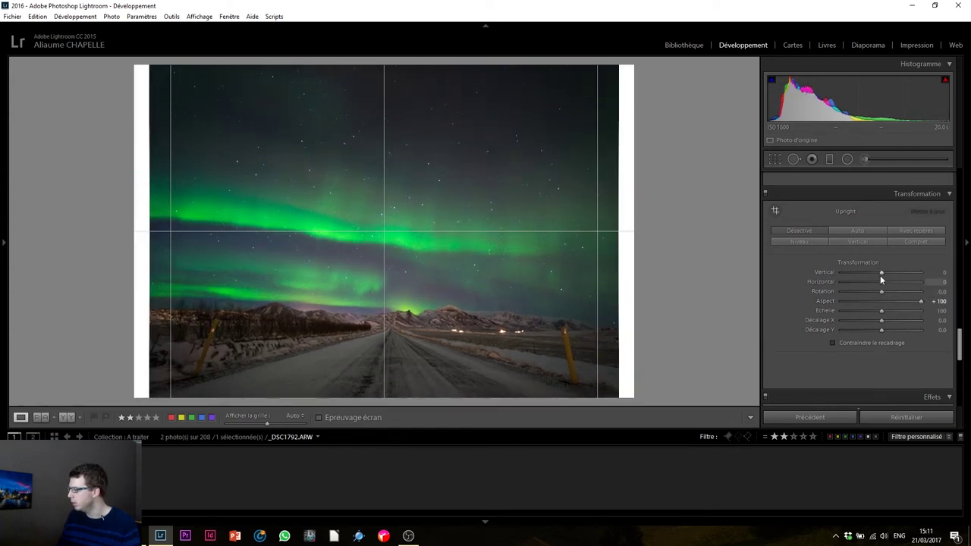
mouse_move(880, 275)
mouse_down()
mouse_move(888, 273)
mouse_move(878, 272)
mouse_up()
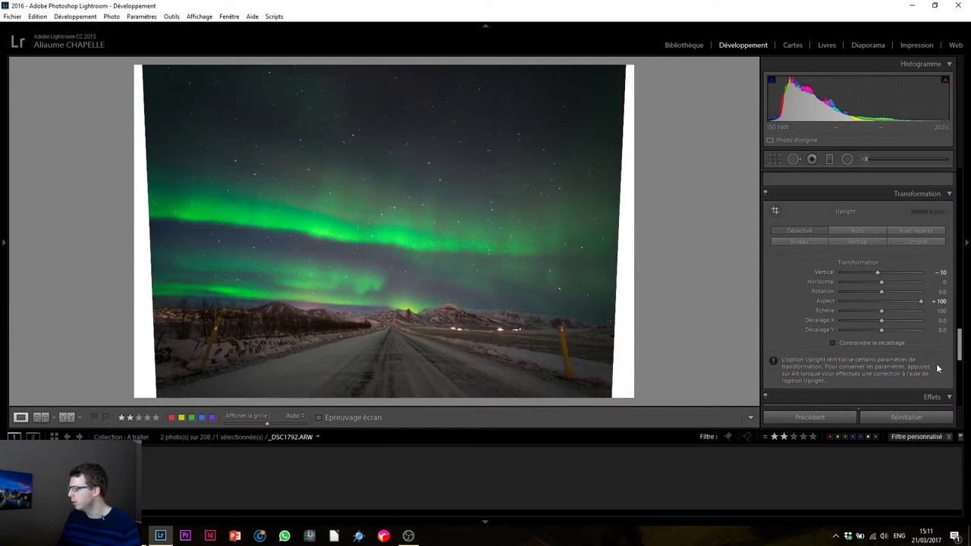
drag(959, 348, 959, 190)
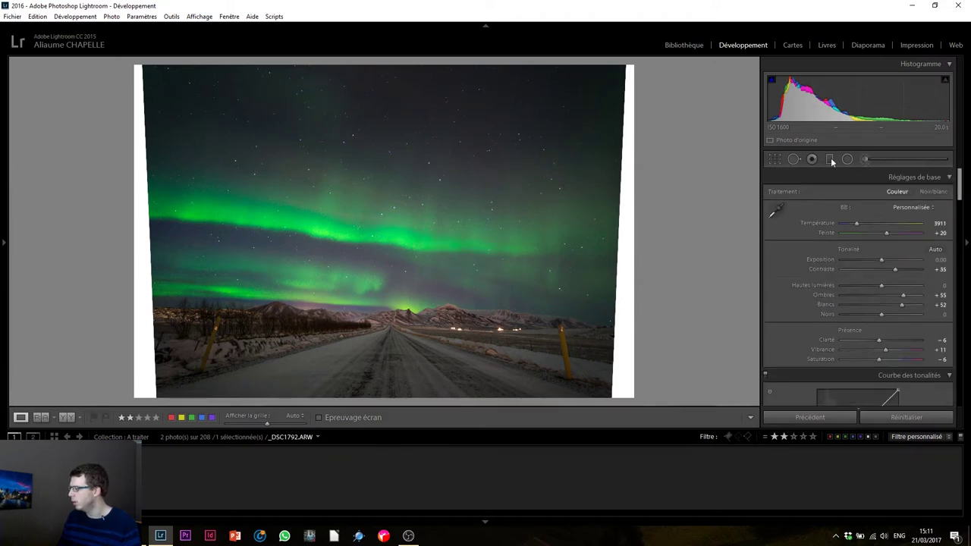
Drag the crop corners inward from the top-left and top-right to exclude the white side wedges.
click(777, 160)
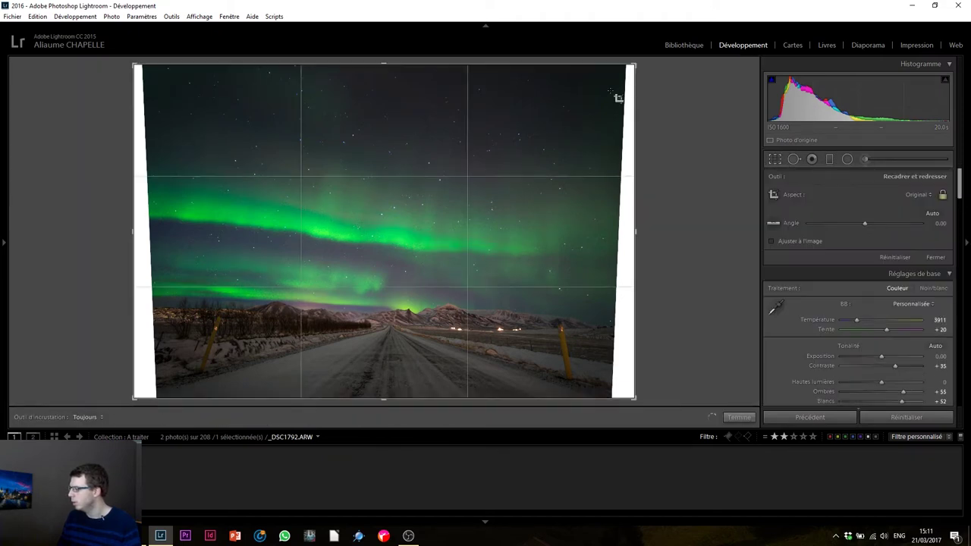
drag(632, 63, 624, 70)
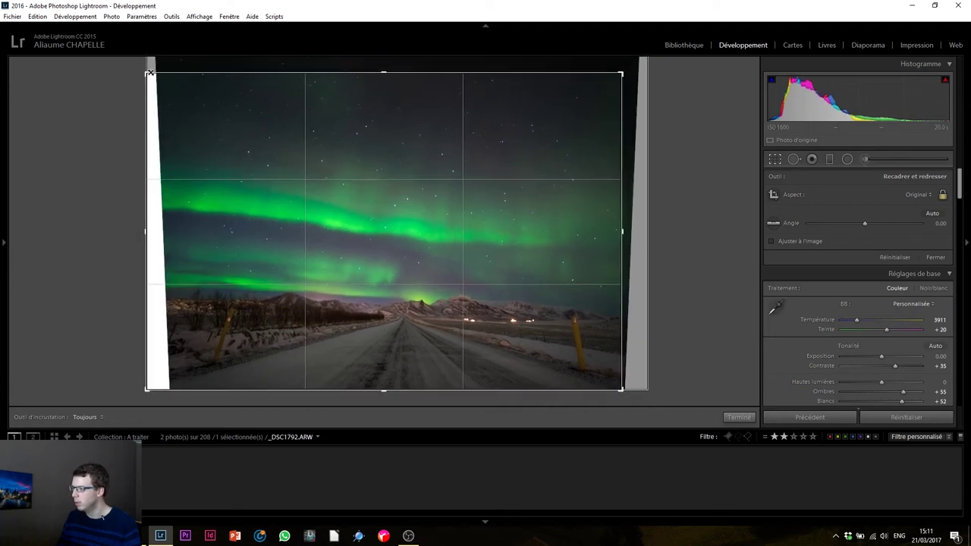
drag(150, 72, 160, 76)
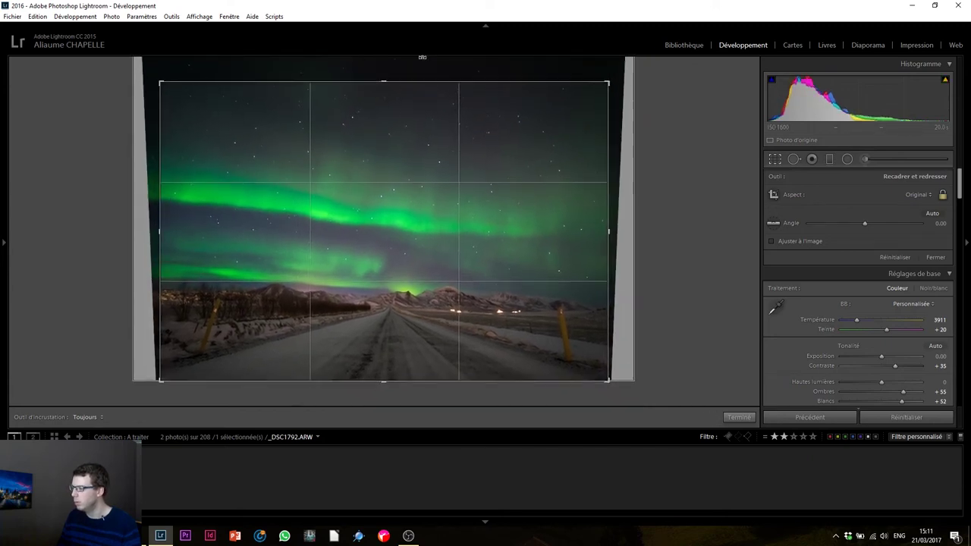
drag(159, 81, 157, 79)
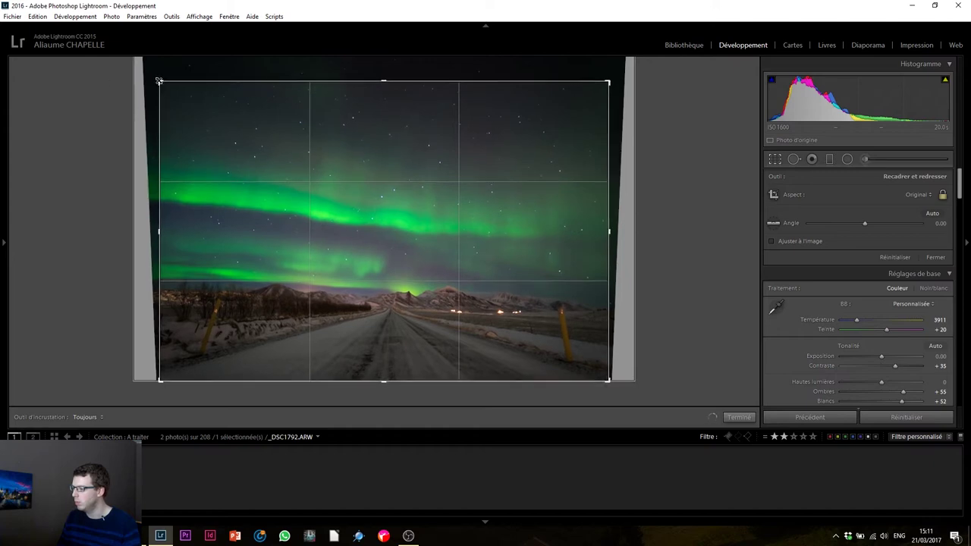
drag(608, 82, 609, 81)
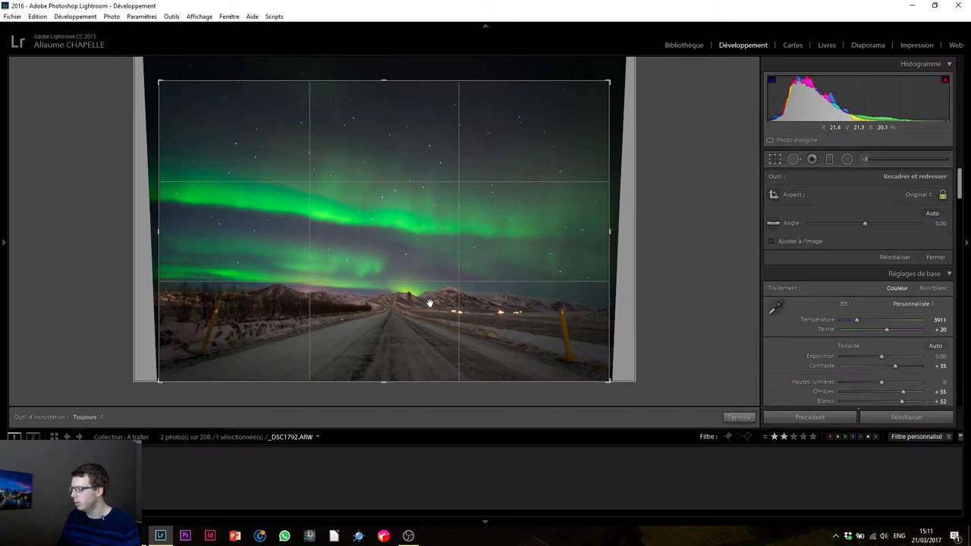
Apply the crop, set Post-Crop Vignetting Amount -12 and Feather 76, and toggle the Effects panel to compare.
click(738, 418)
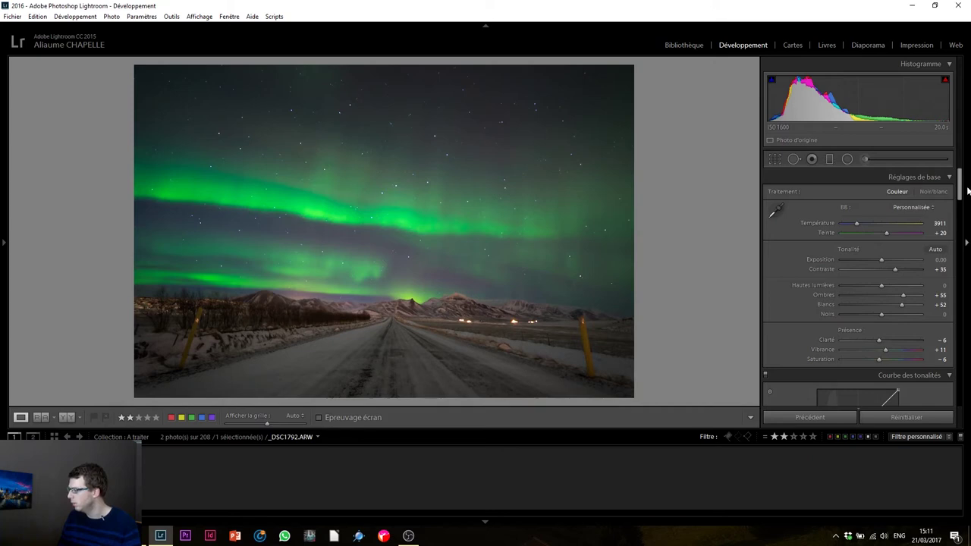
drag(960, 186, 954, 368)
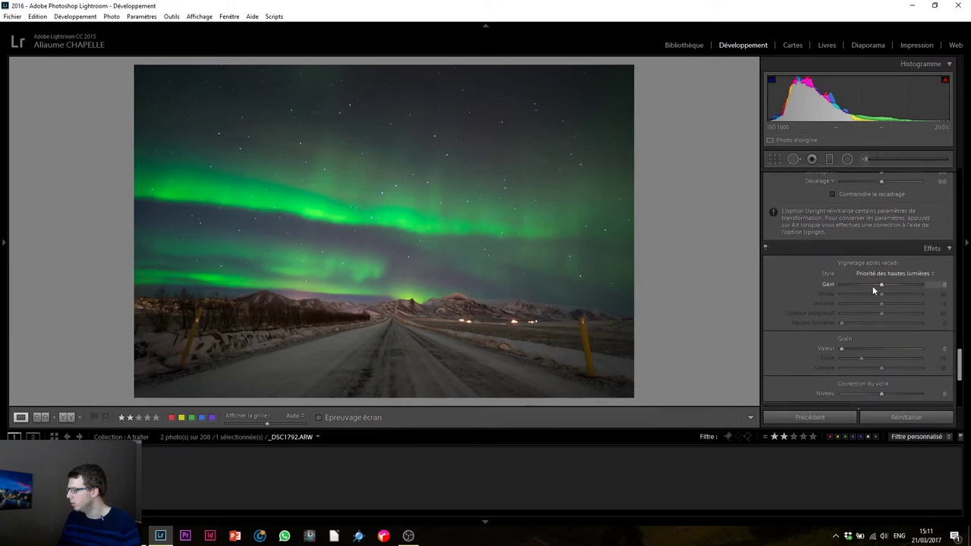
drag(876, 284, 874, 284)
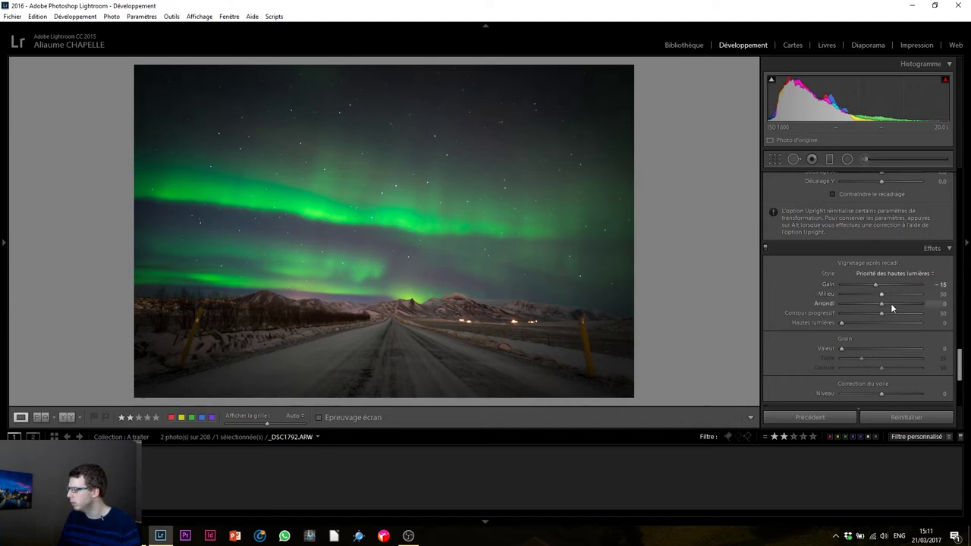
mouse_move(901, 312)
mouse_down()
mouse_move(888, 313)
mouse_move(902, 314)
mouse_up()
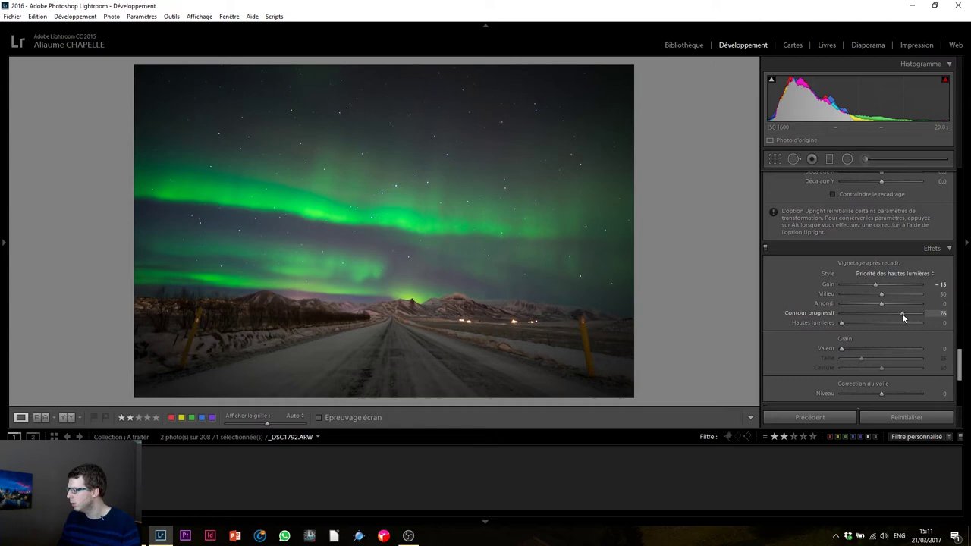
click(766, 249)
click(765, 248)
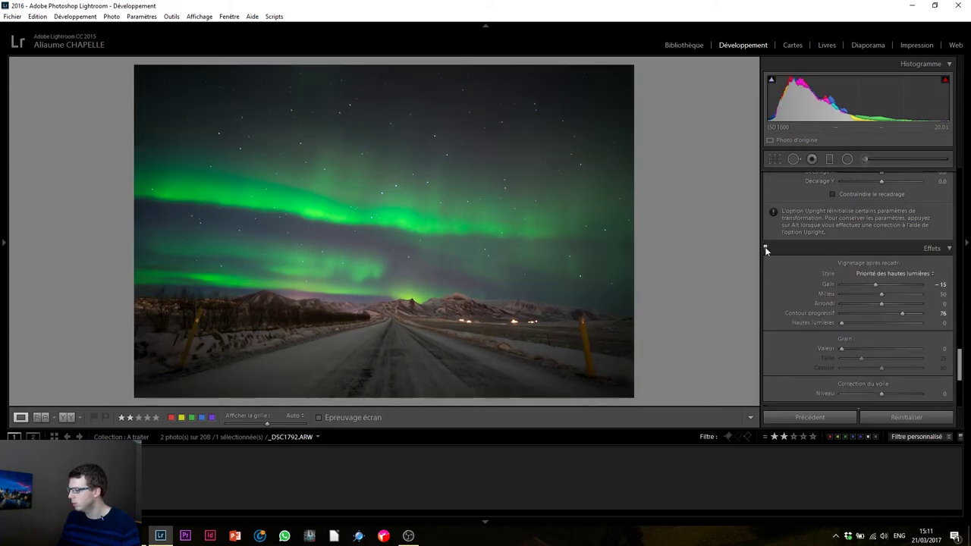
click(765, 248)
click(766, 248)
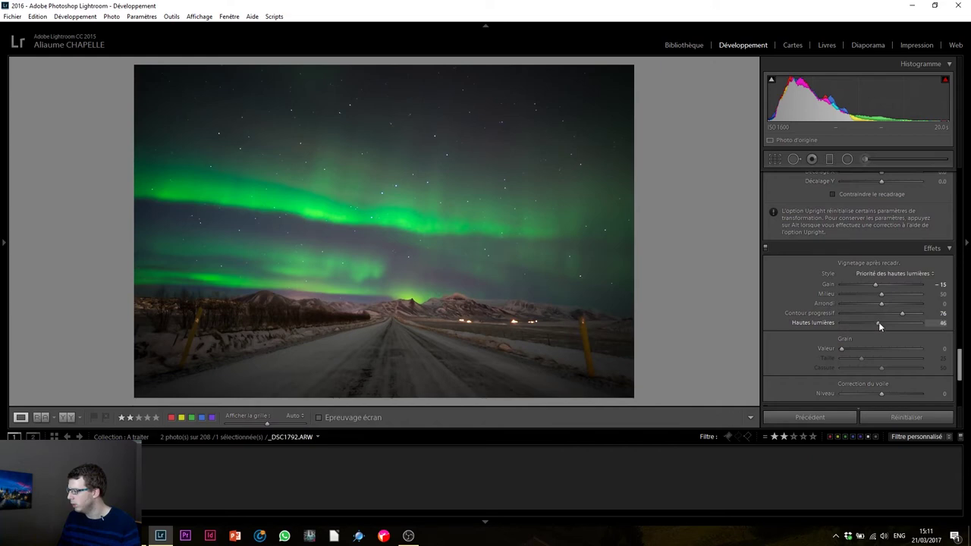
Set vignette Highlights to 53 and compare before and after with the backslash view.
drag(853, 324, 896, 325)
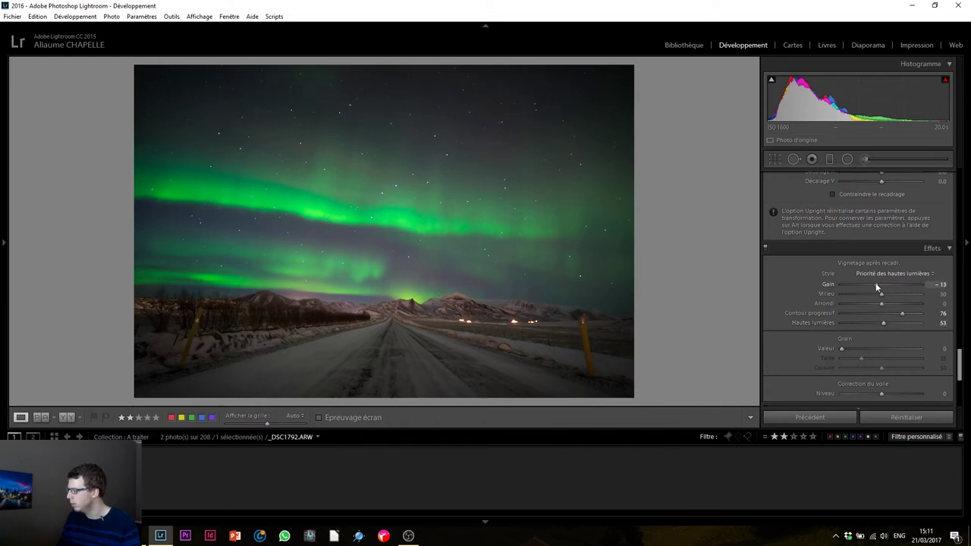
key(shift)
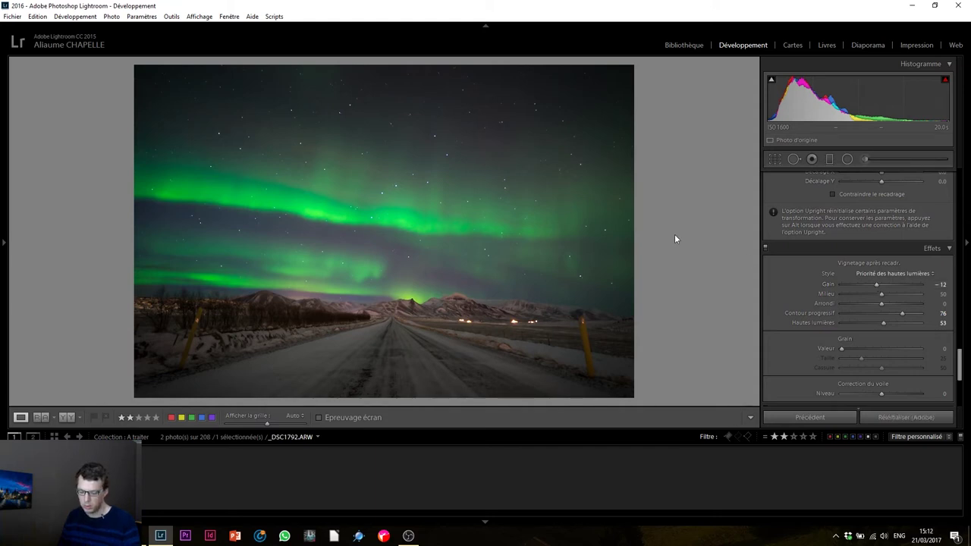
key(backslash)
key(backslash)
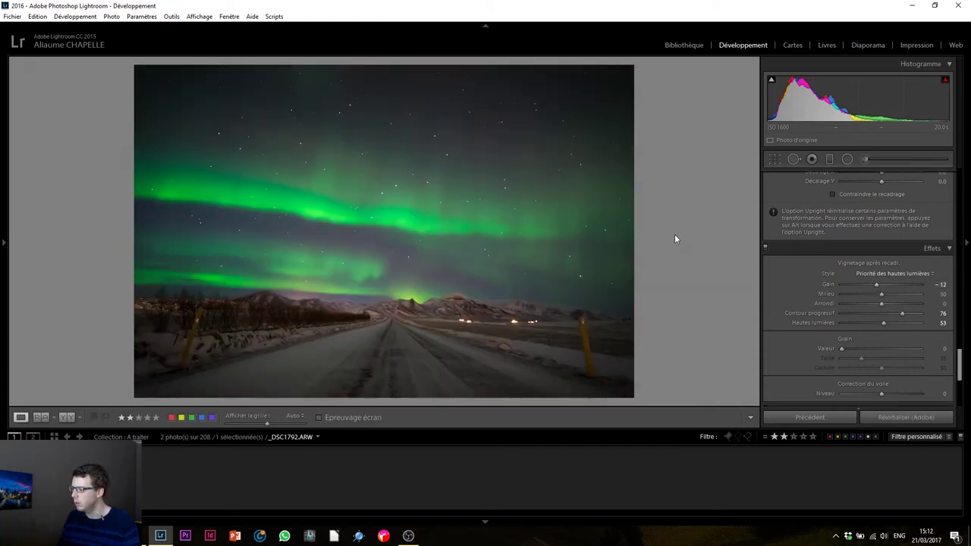
key(backslash)
key(backslash)
key(backslash)
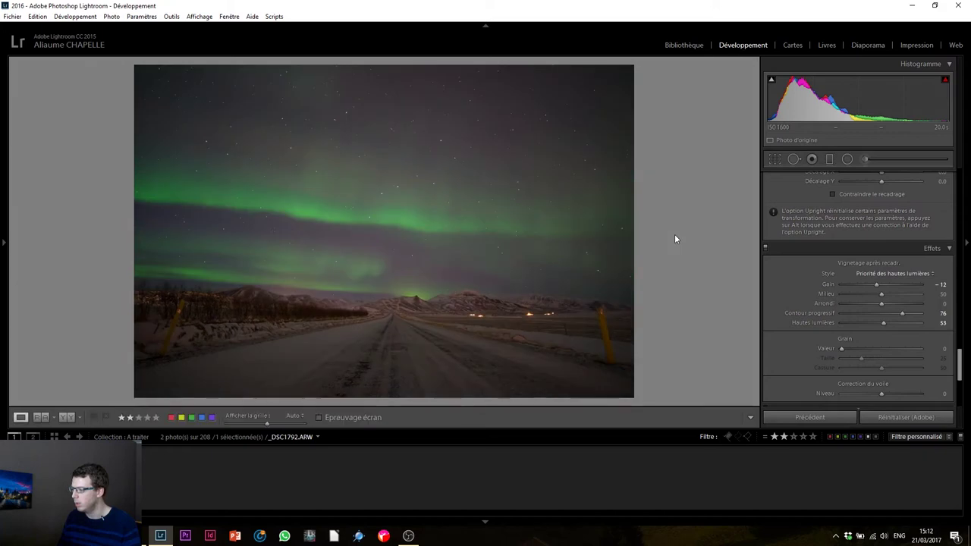
key(backslash)
key(backslash)
key(backslash)
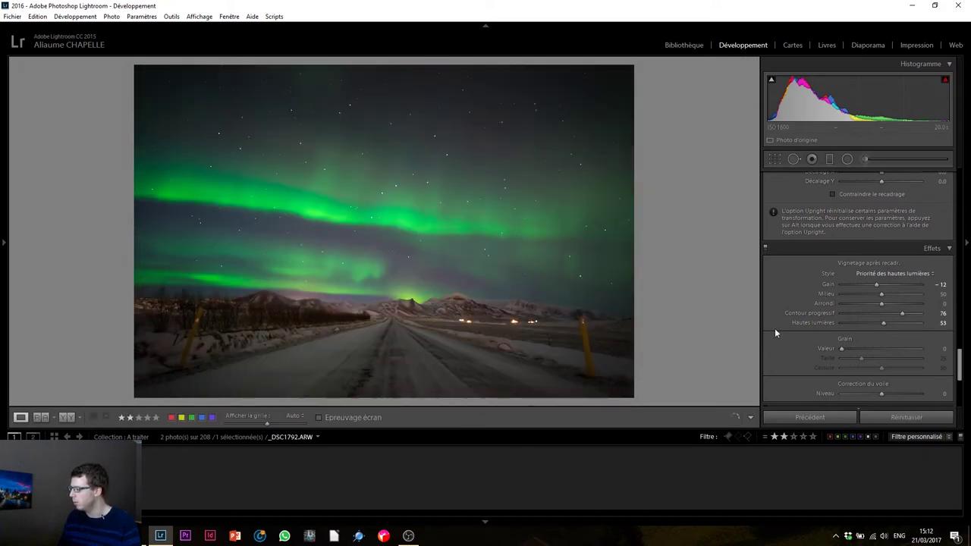
drag(959, 359, 960, 185)
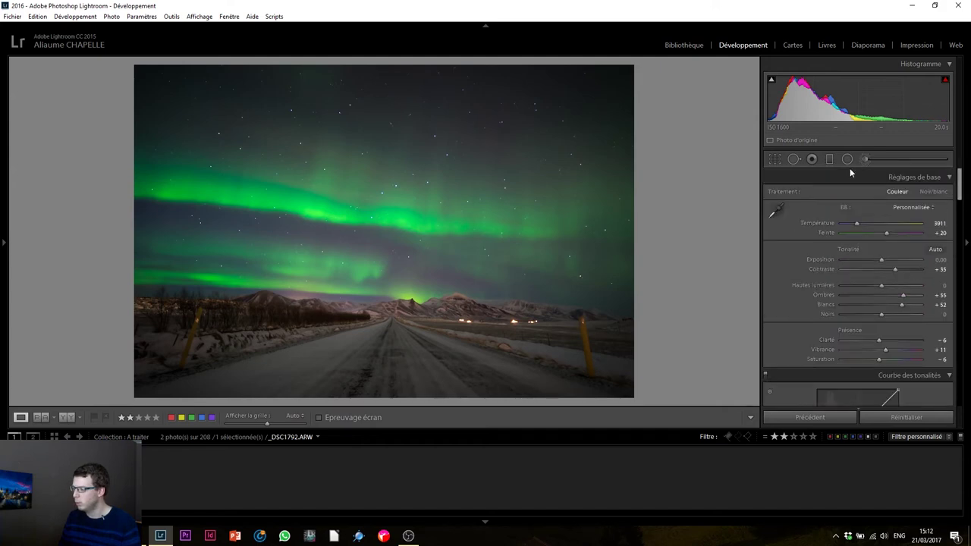
Send the photo to Photoshop through Edit In > Edit in Adobe Photoshop CC 2017.
right_click(370, 217)
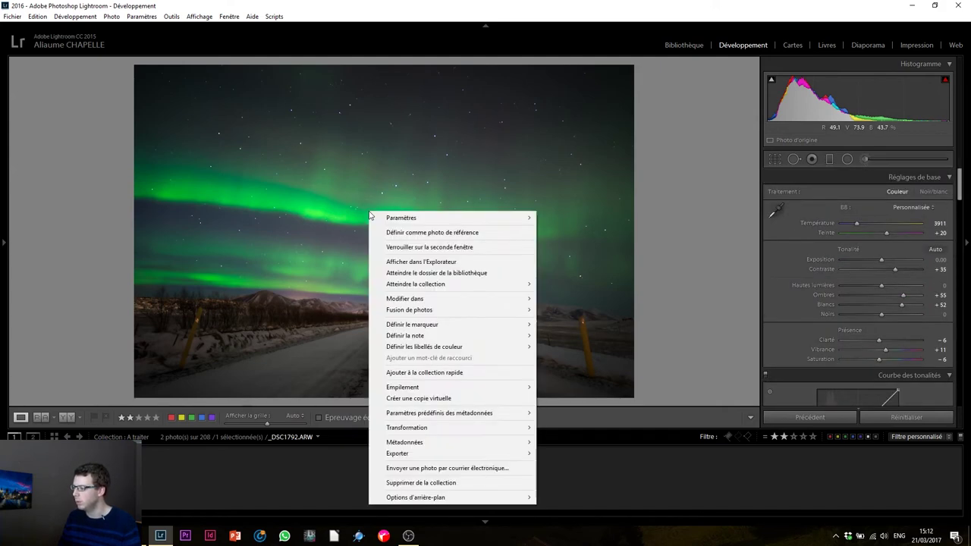
mouse_move(404, 299)
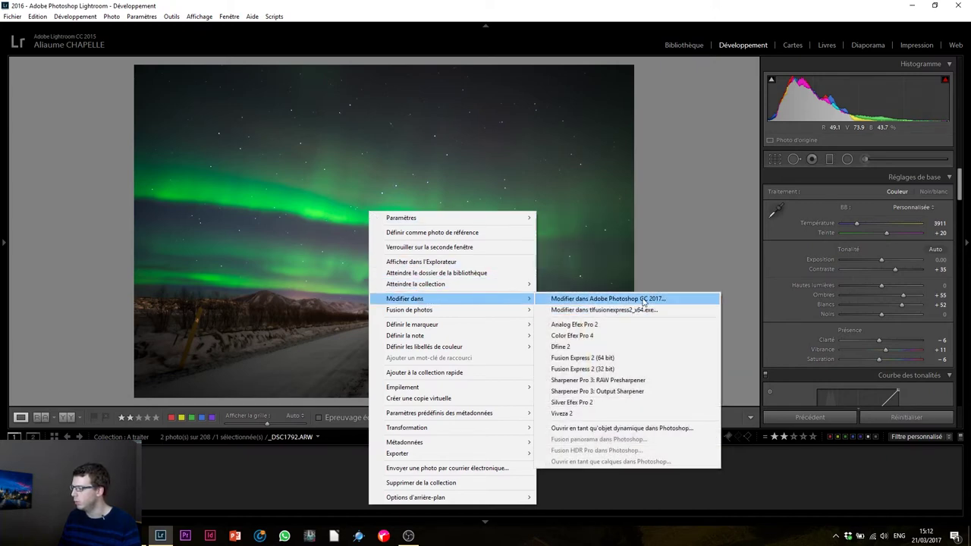
click(643, 300)
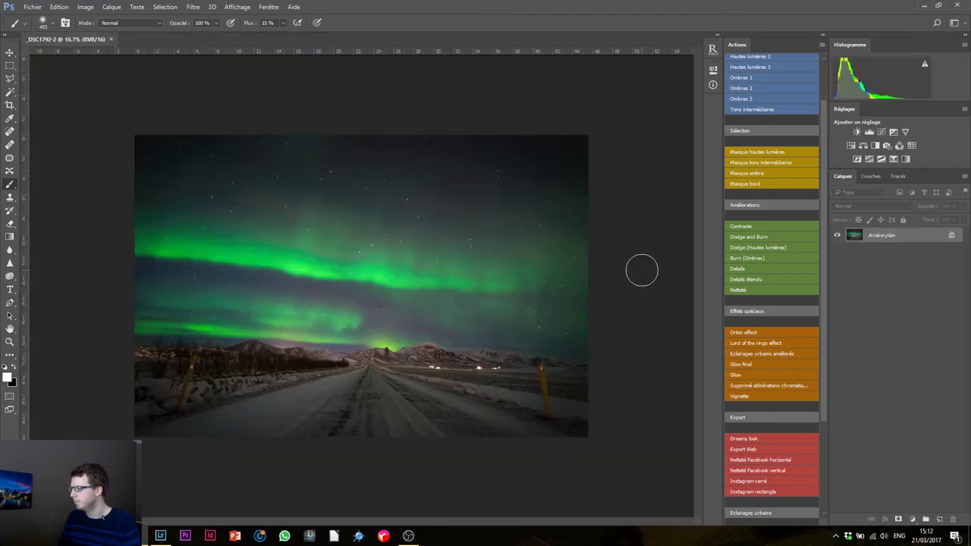
Add empty layer Calque 1 and, with a smaller Spot Healing Brush, remove the bright car lights near the road.
scroll(516, 288, up, 2)
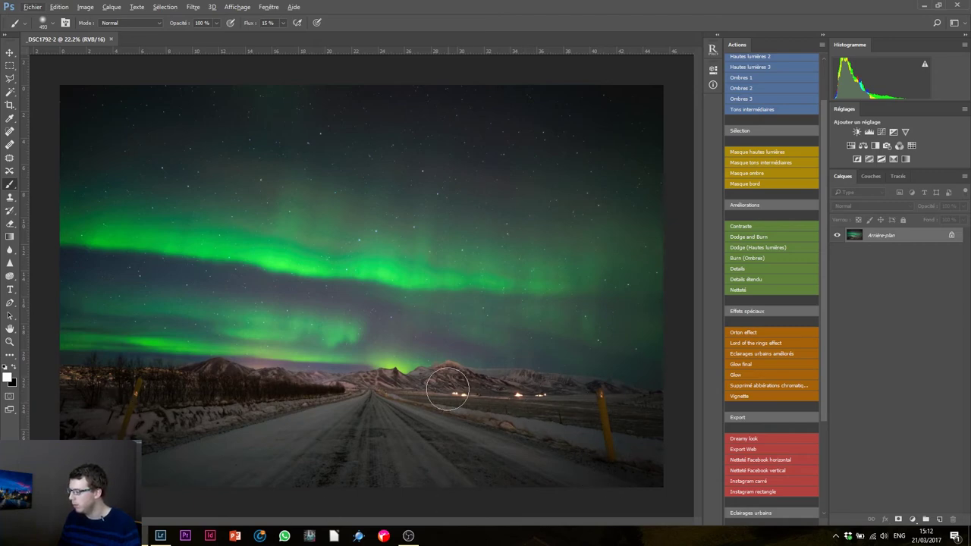
click(939, 521)
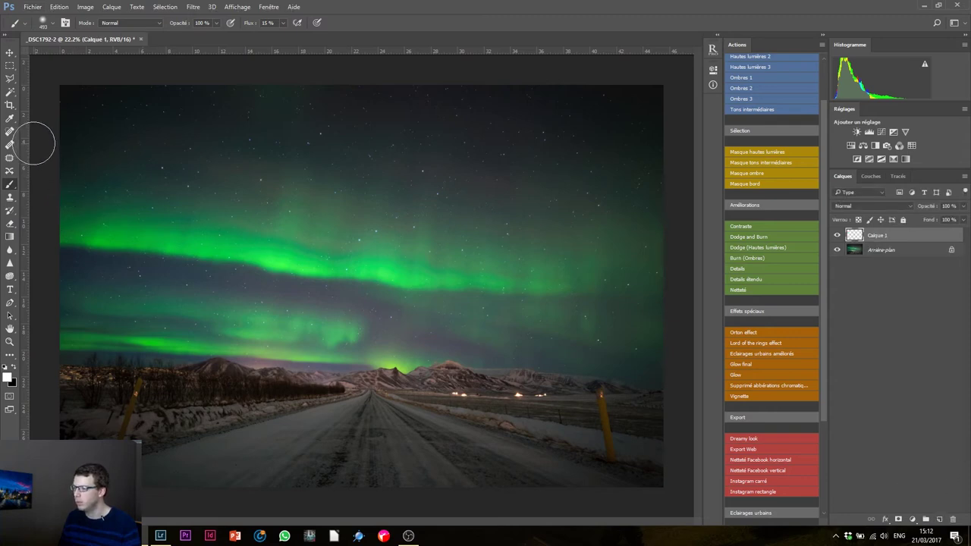
click(8, 132)
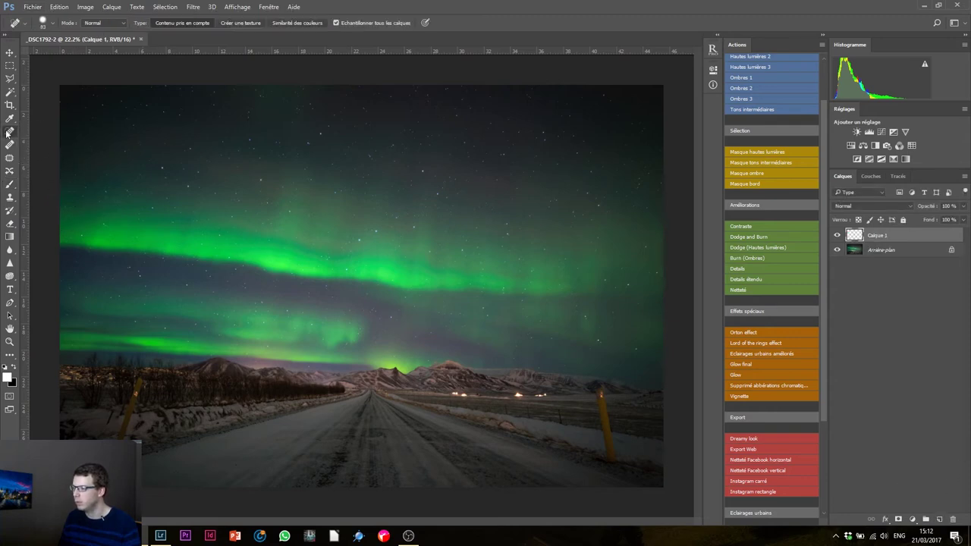
scroll(487, 392, up, 1)
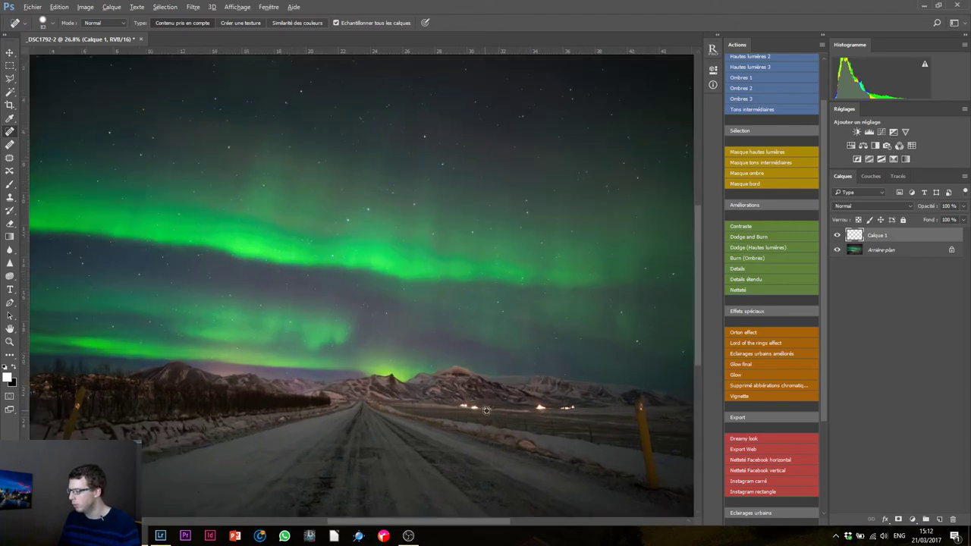
scroll(494, 414, up, 1)
scroll(489, 412, up, 2)
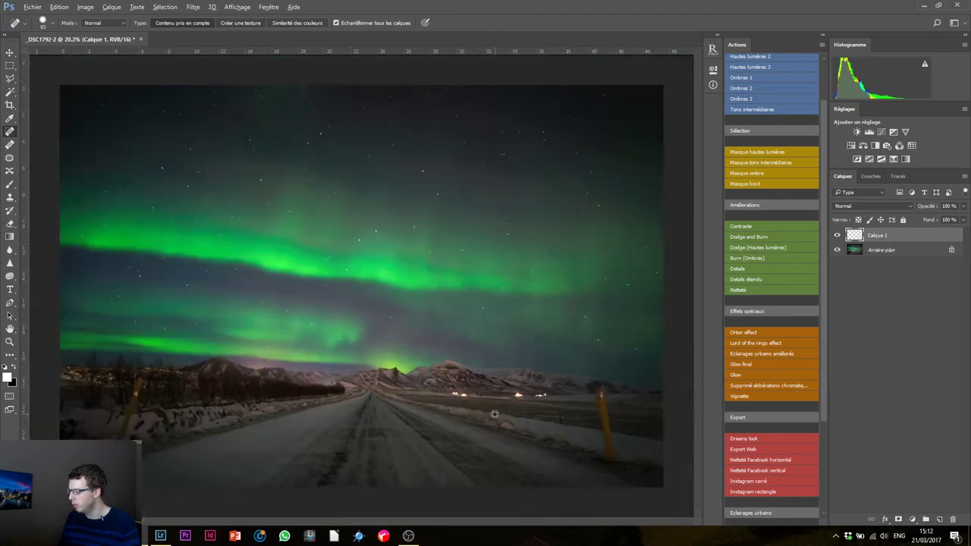
scroll(466, 408, up, 1)
scroll(448, 404, up, 1)
scroll(444, 403, up, 1)
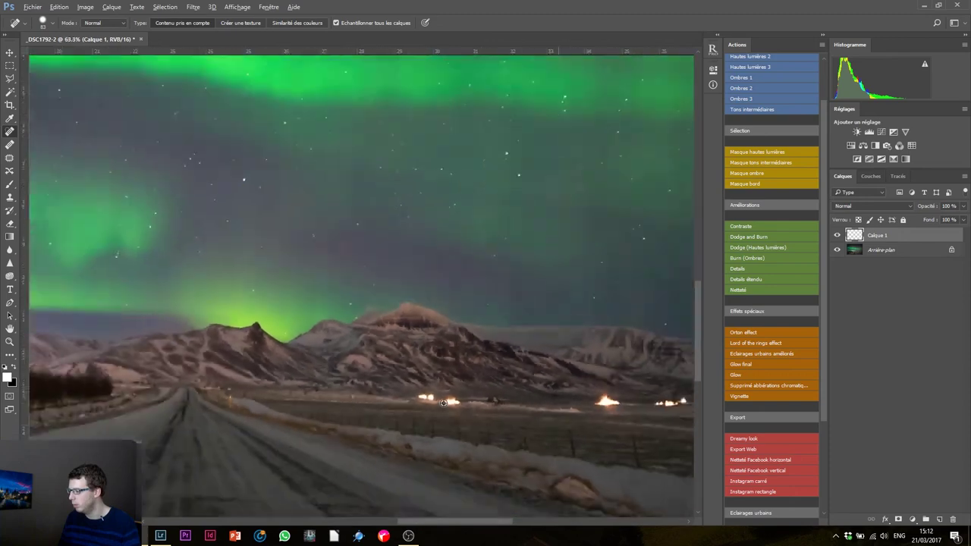
scroll(444, 403, up, 2)
scroll(444, 403, up, 1)
scroll(444, 402, up, 2)
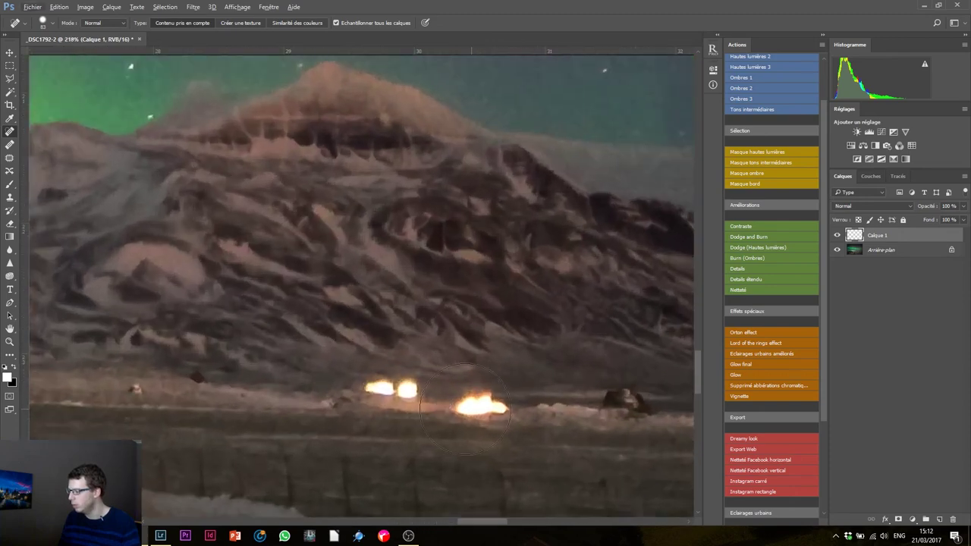
drag(483, 410, 468, 409)
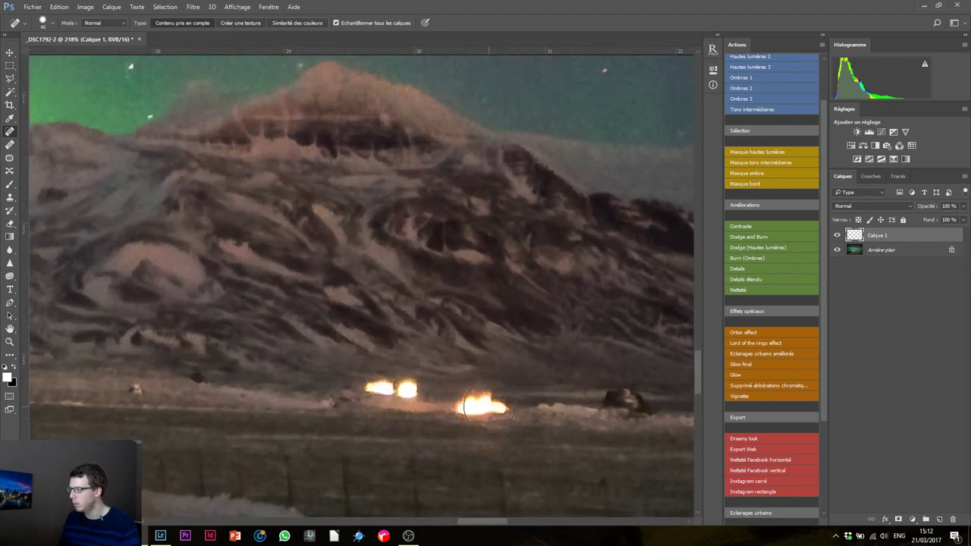
mouse_move(472, 410)
mouse_down()
mouse_move(490, 409)
mouse_move(354, 395)
mouse_up()
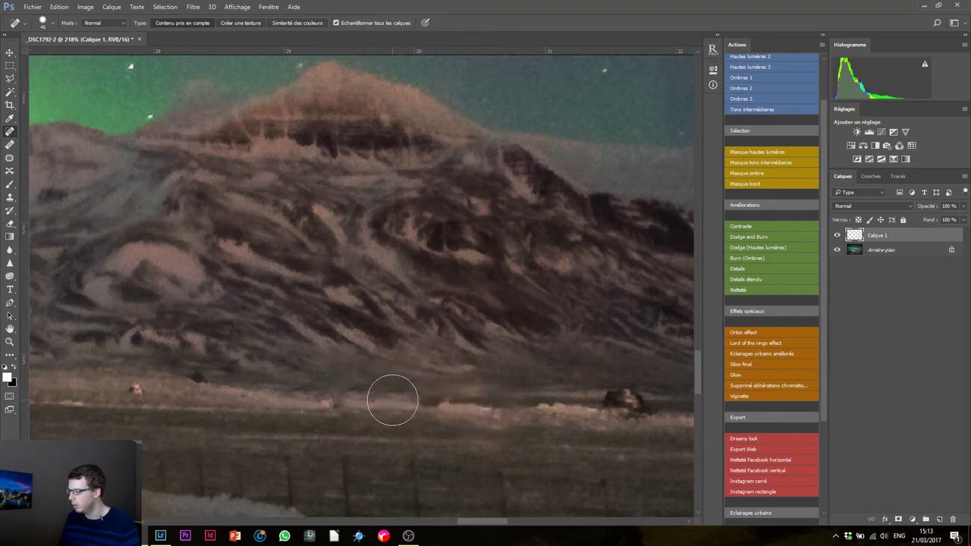
drag(421, 401, 446, 403)
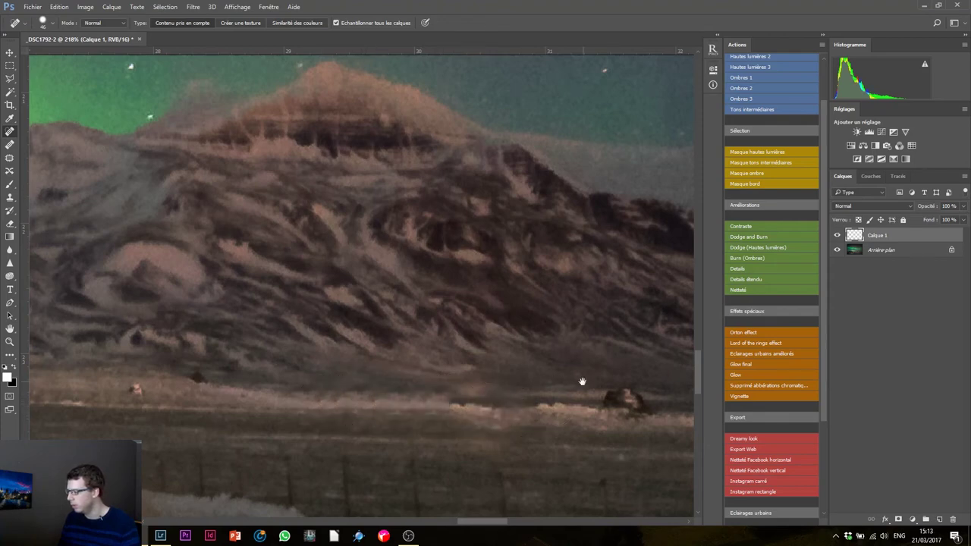
Heal the faint light spots, streaks and burning lights across the valley floor, then zoom out.
drag(582, 382, 222, 360)
mouse_move(572, 386)
mouse_down()
mouse_move(338, 383)
mouse_move(452, 392)
mouse_up()
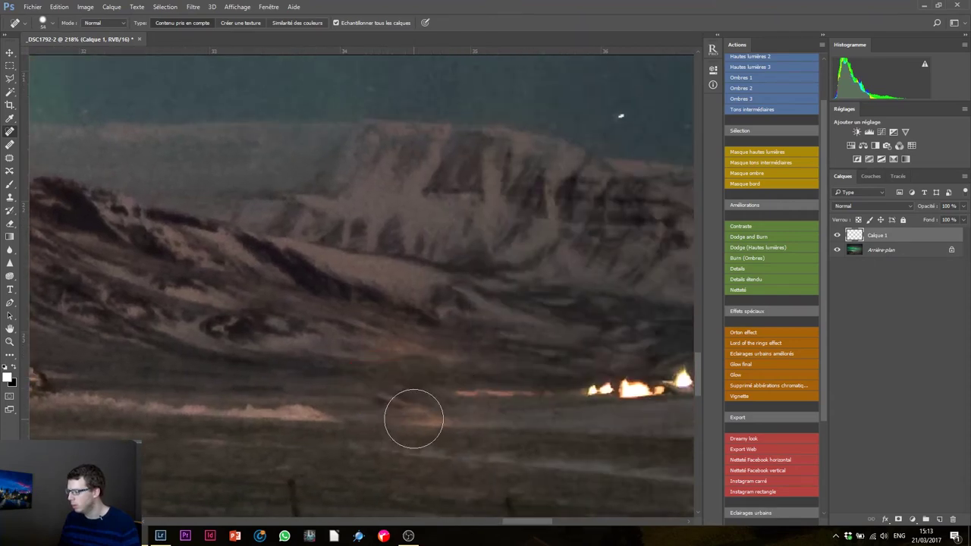
click(417, 410)
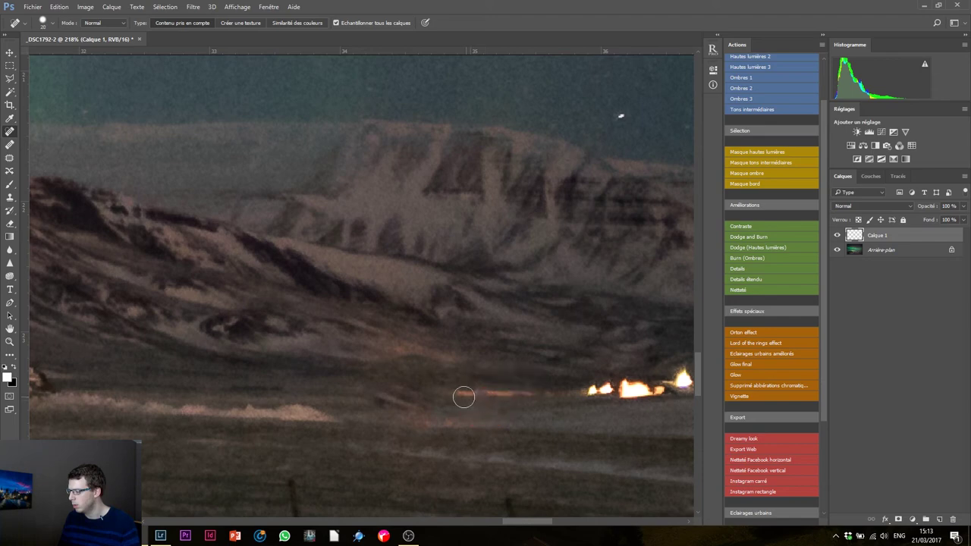
mouse_move(463, 397)
mouse_down()
mouse_move(529, 393)
mouse_move(182, 365)
mouse_up()
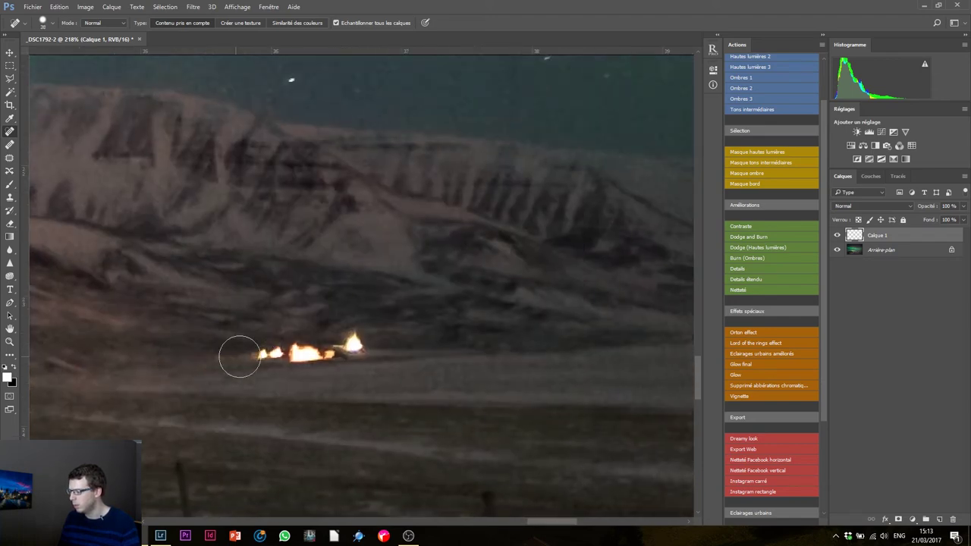
drag(240, 357, 346, 350)
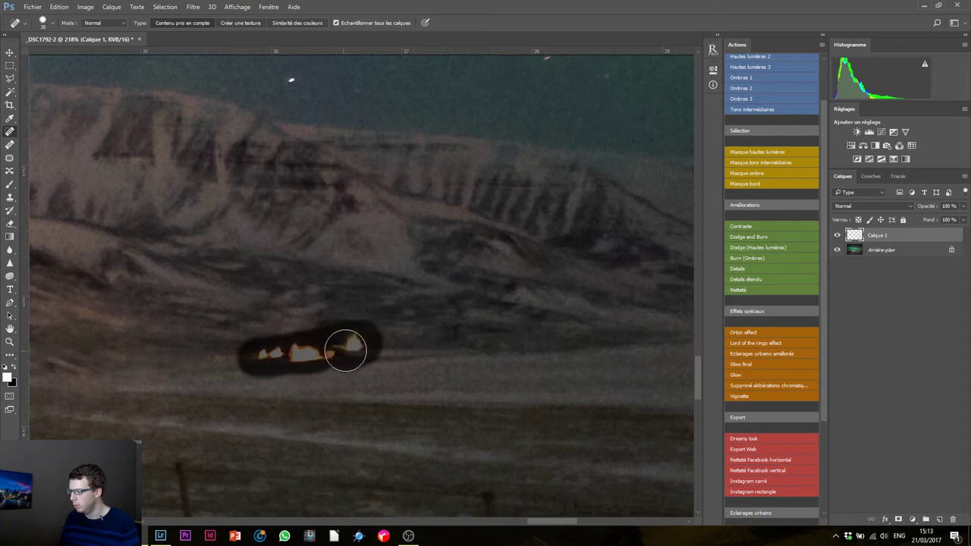
click(226, 352)
drag(278, 353, 304, 352)
scroll(324, 357, down, 1)
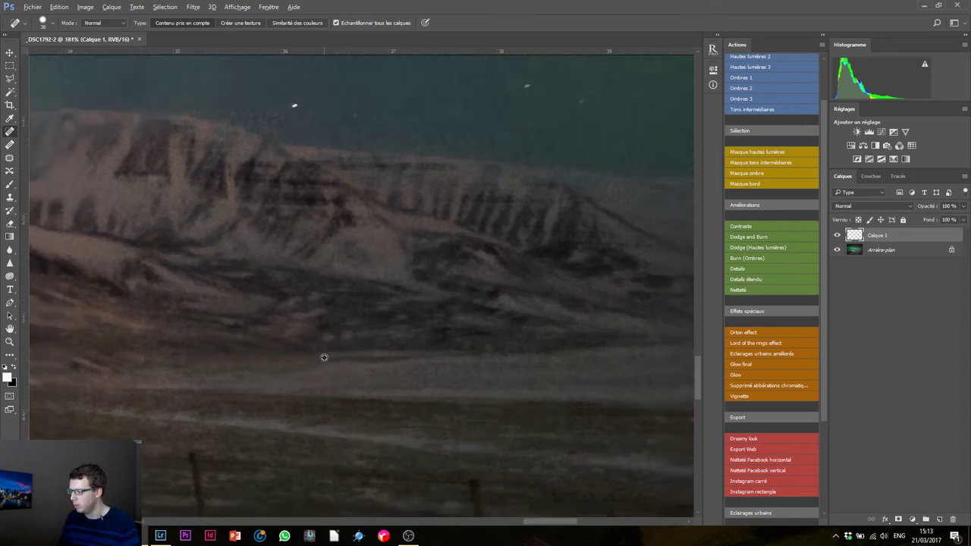
scroll(324, 357, down, 3)
scroll(325, 356, down, 2)
scroll(327, 354, down, 1)
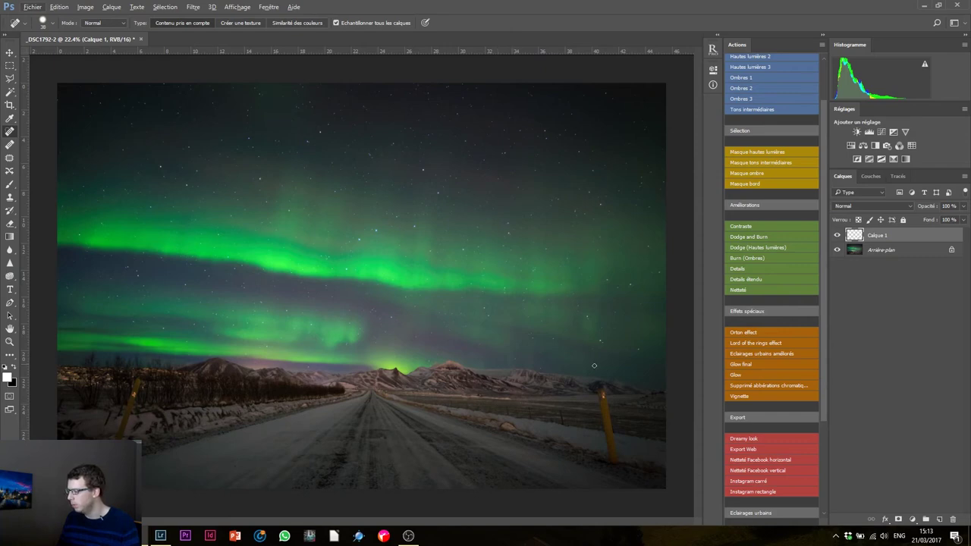
Paint out the right yellow roadside post and heal small blemishes in the field and snow bank.
scroll(628, 426, up, 1)
scroll(622, 424, up, 1)
scroll(629, 435, up, 1)
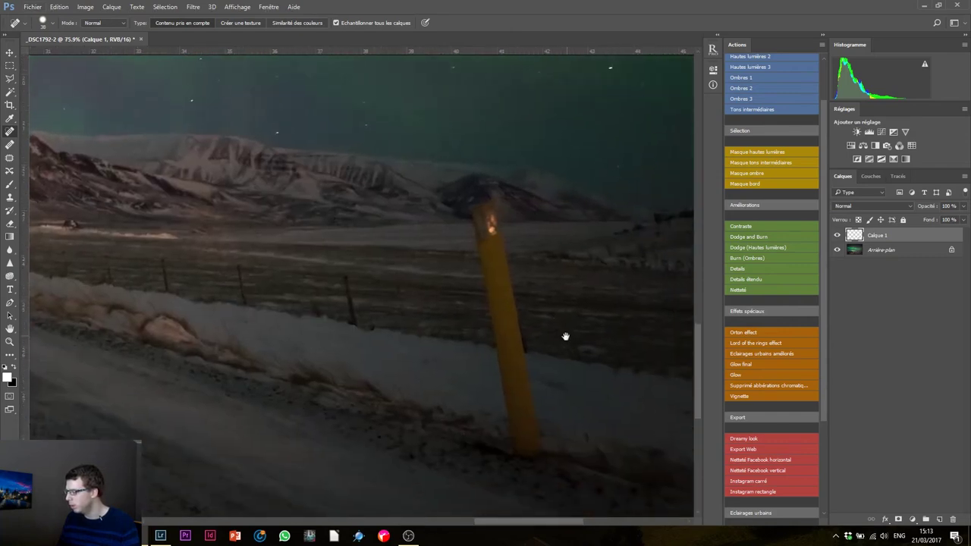
drag(531, 455, 481, 208)
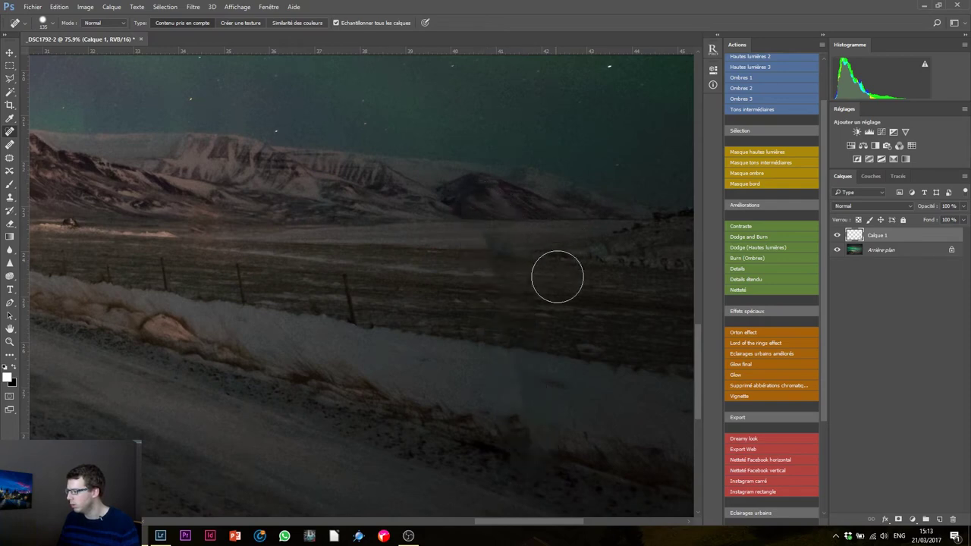
alt+right_click(501, 253)
click(494, 245)
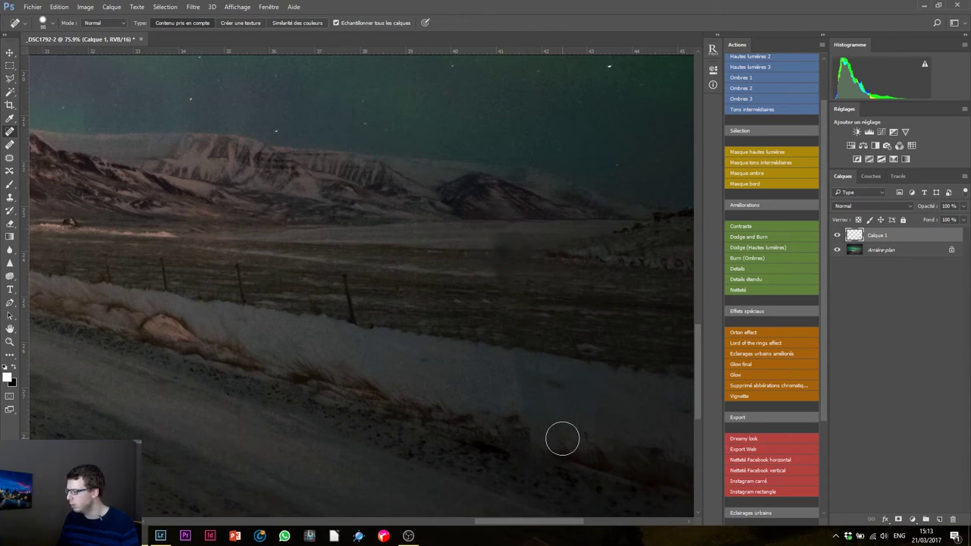
click(516, 416)
drag(523, 387, 557, 391)
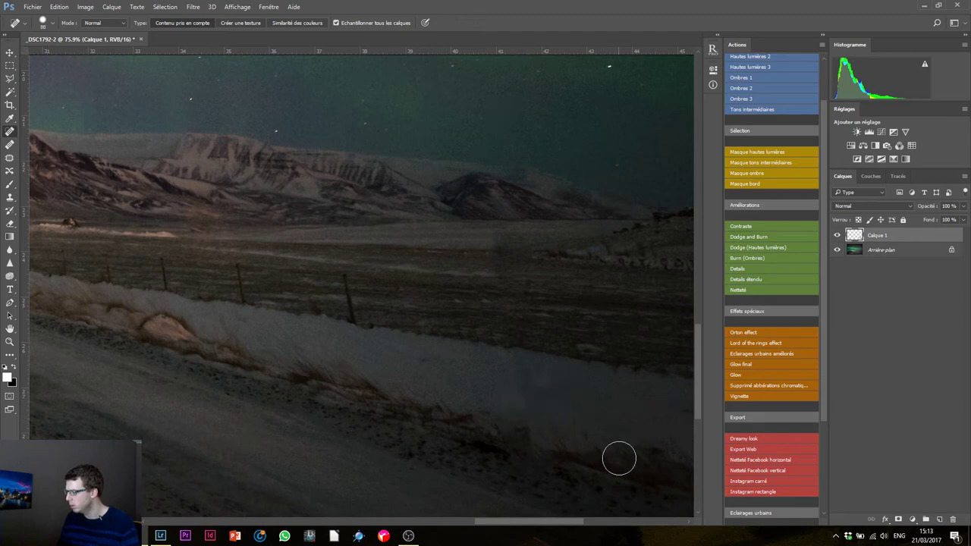
click(496, 250)
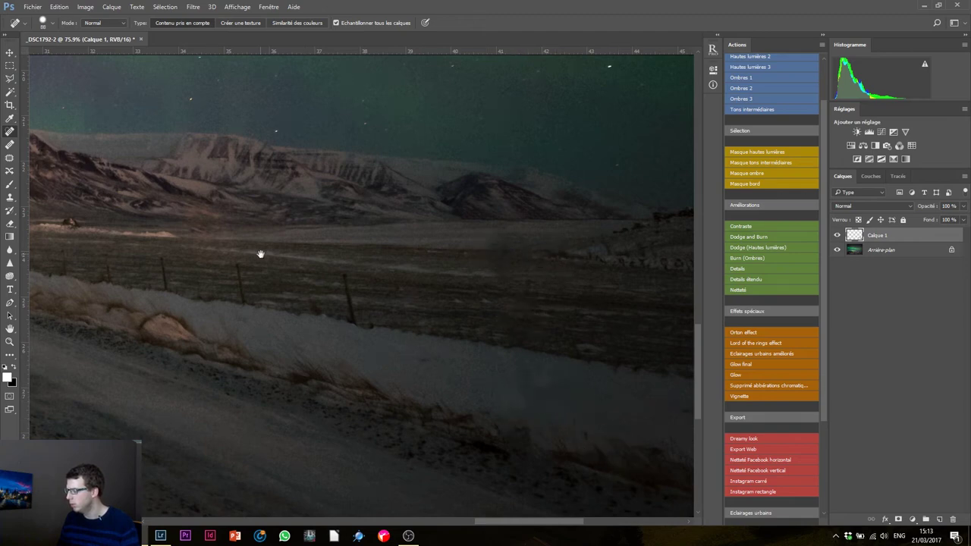
Remove the left yellow post with a larger brush and heal the snow patches around and below it.
drag(260, 253, 595, 291)
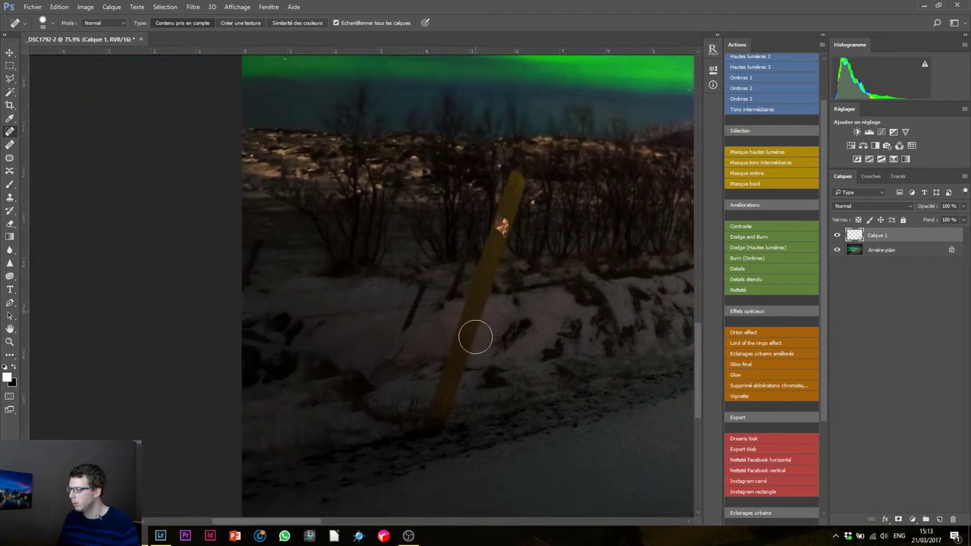
alt+right_click(447, 385)
drag(436, 415, 516, 179)
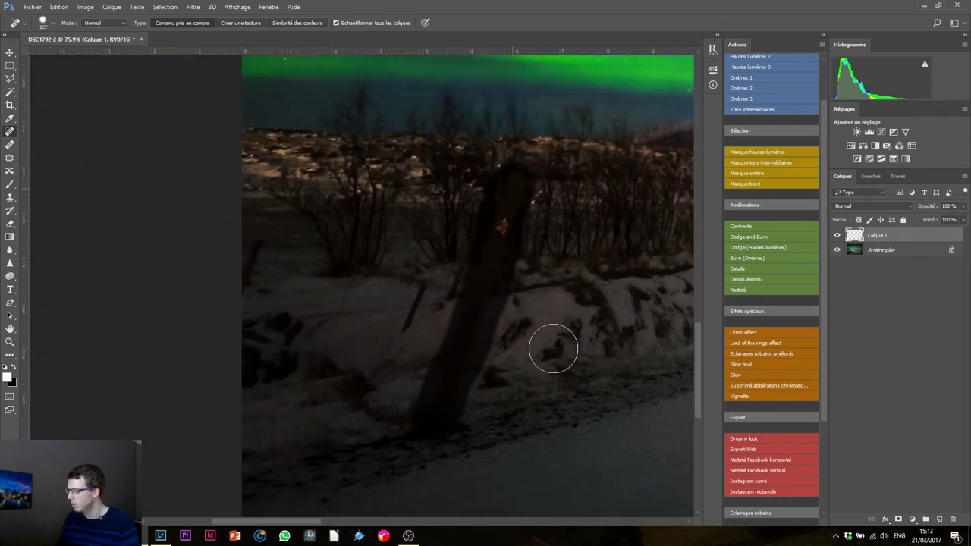
alt+right_click(536, 349)
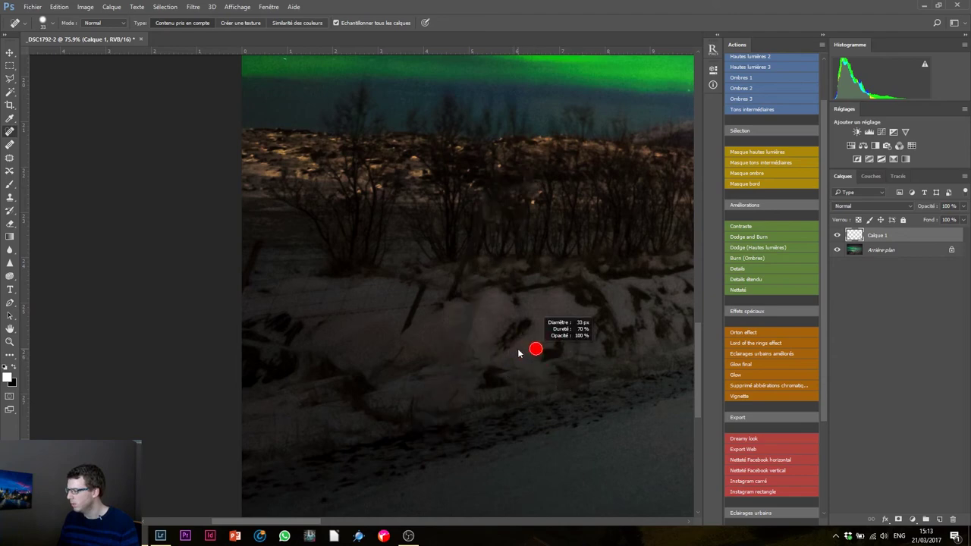
alt+right_click(501, 347)
drag(499, 347, 479, 306)
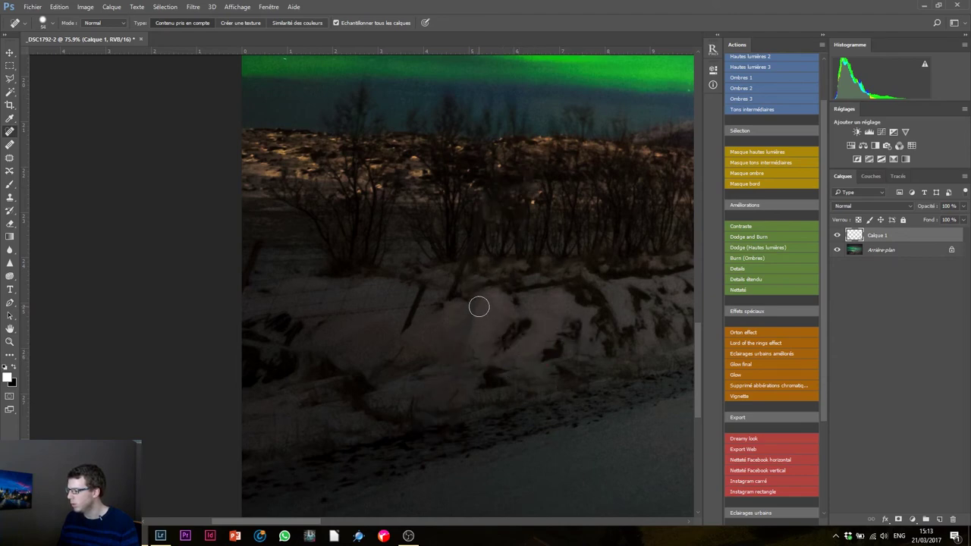
drag(470, 365, 481, 314)
drag(445, 382, 436, 397)
click(463, 381)
Toggle Calque 1's visibility to compare the retouching, then stamp all visible layers into Calque 2 with Ctrl+Alt+Shift+E.
key(ctrl+0)
scroll(499, 357, up, 1)
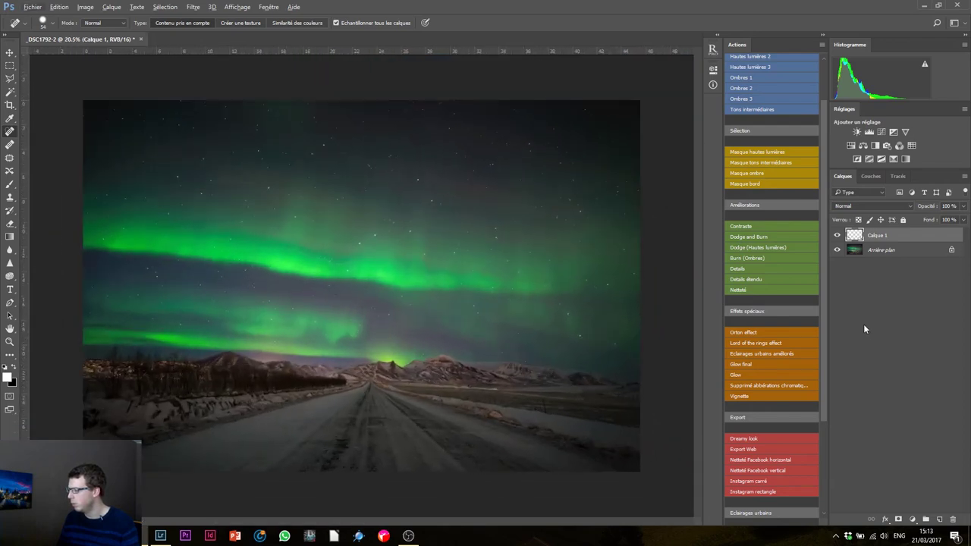
click(836, 237)
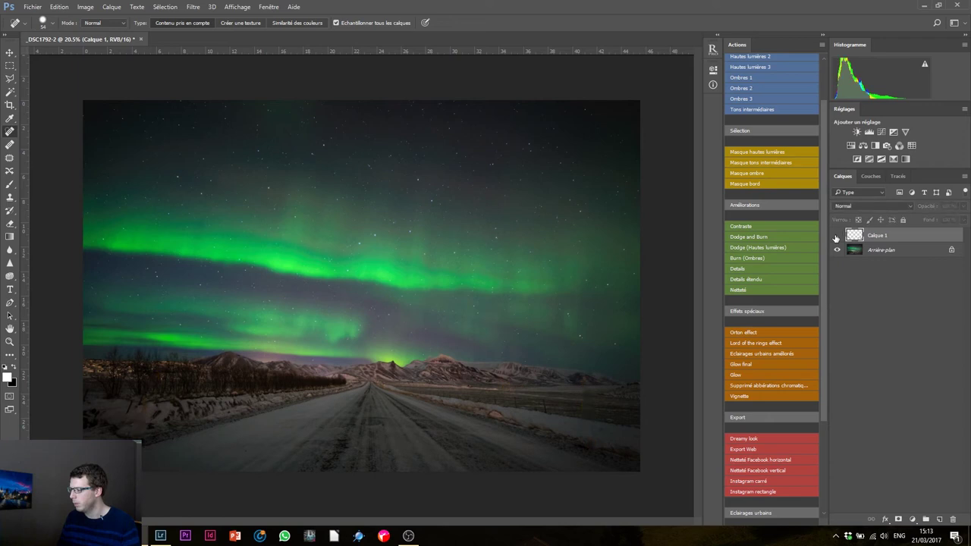
click(836, 237)
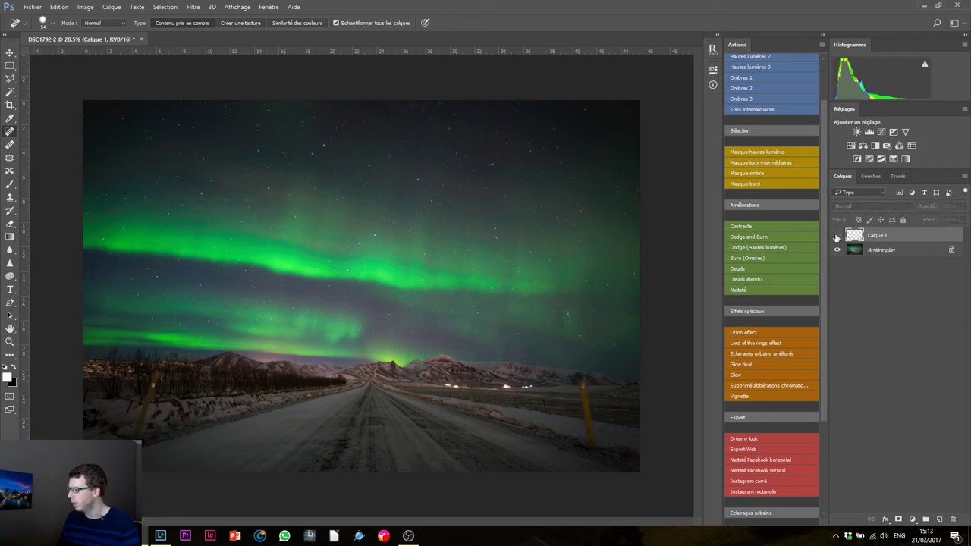
click(836, 238)
click(837, 238)
click(837, 238)
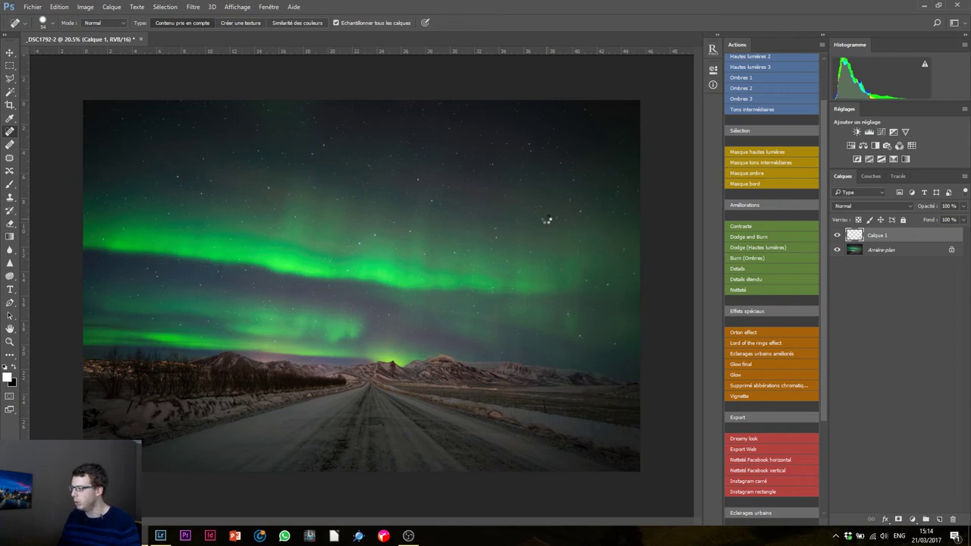
key(ctrl+shift+alt+e)
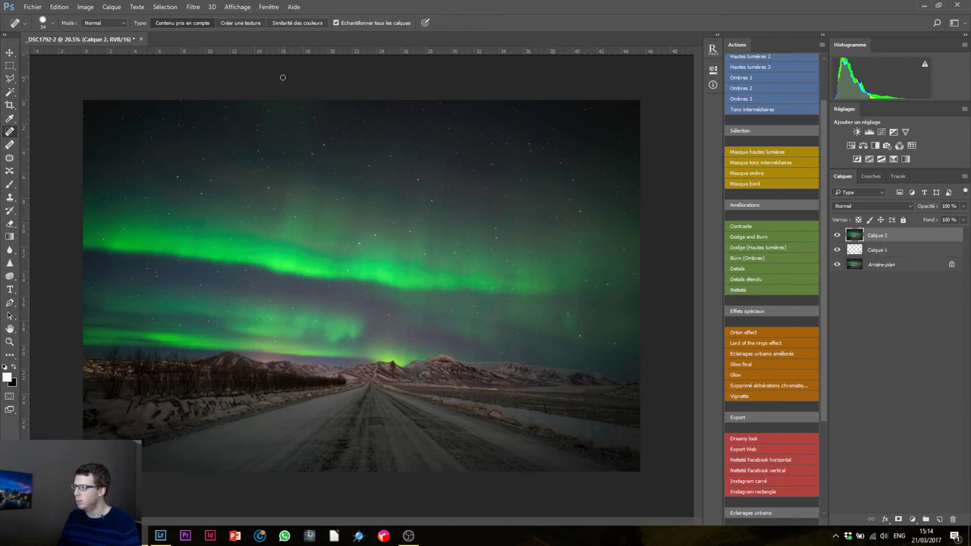
Run Filtre > Nik Collection > Dfine 2, check the before/after split preview, and apply it.
click(191, 8)
mouse_move(220, 220)
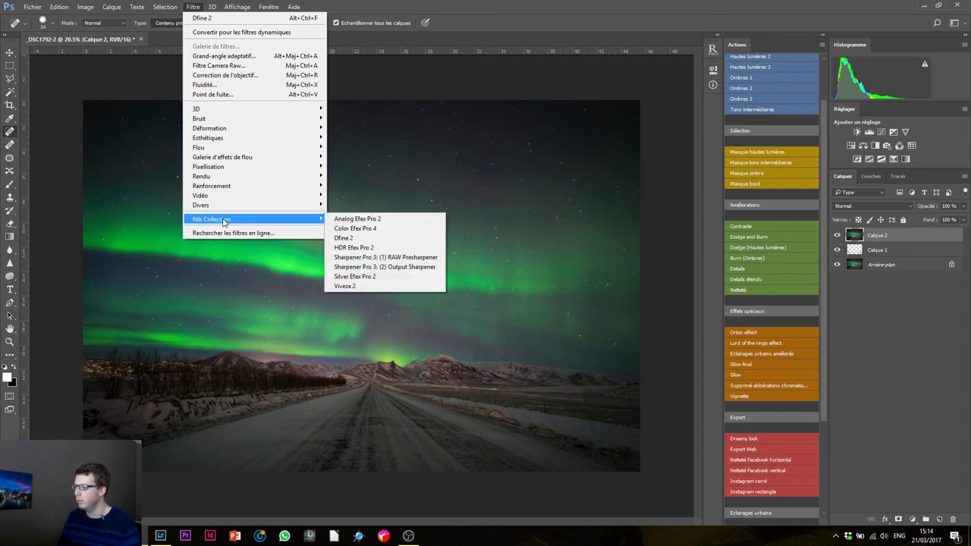
click(351, 239)
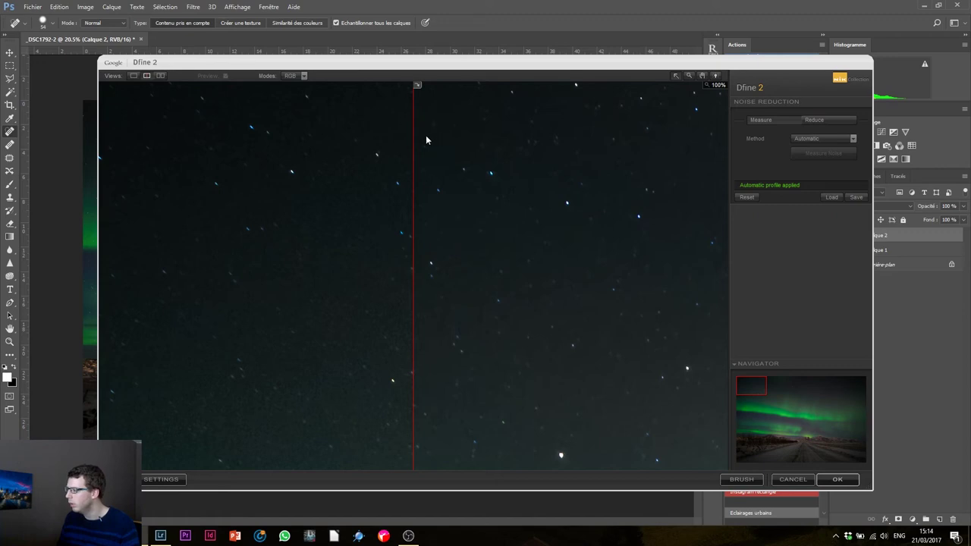
mouse_move(411, 147)
mouse_down()
mouse_move(421, 141)
mouse_move(298, 134)
mouse_move(592, 137)
mouse_move(253, 129)
mouse_move(505, 129)
mouse_move(273, 129)
mouse_up()
mouse_move(274, 129)
mouse_down()
mouse_move(483, 129)
mouse_move(324, 129)
mouse_up()
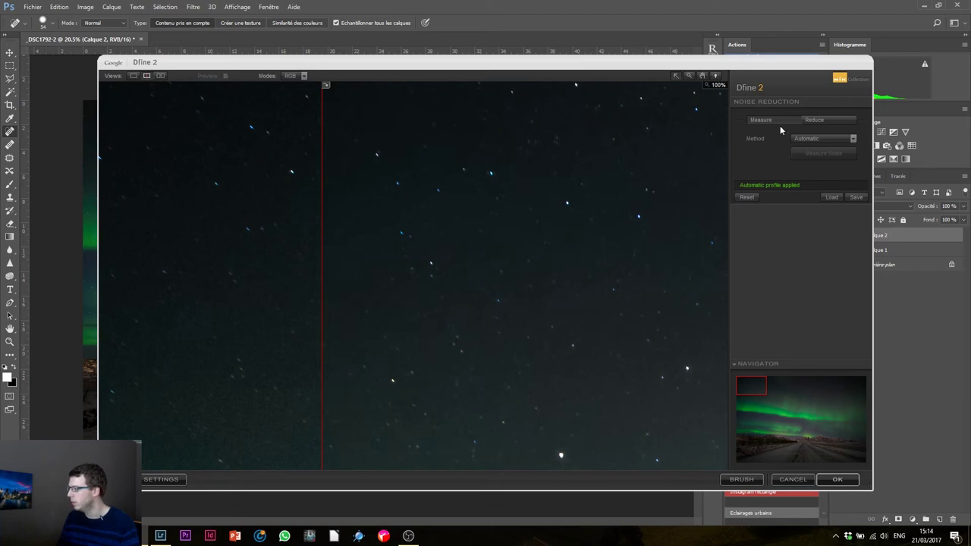
click(837, 480)
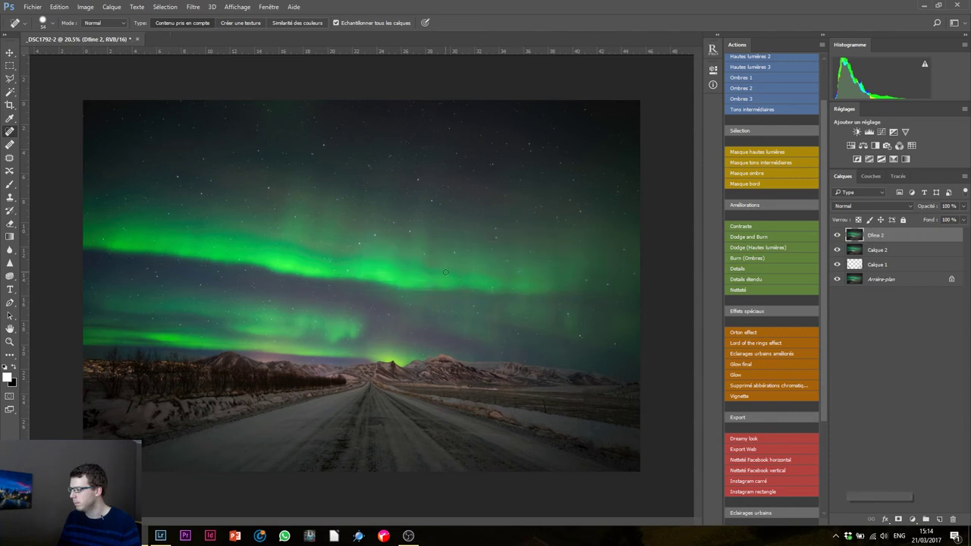
Zoom into the stars, toggle the Dfine 2 layer to compare noise, leave it visible, and fit the photo on screen.
scroll(443, 266, up, 1)
scroll(441, 261, up, 3)
scroll(438, 258, up, 2)
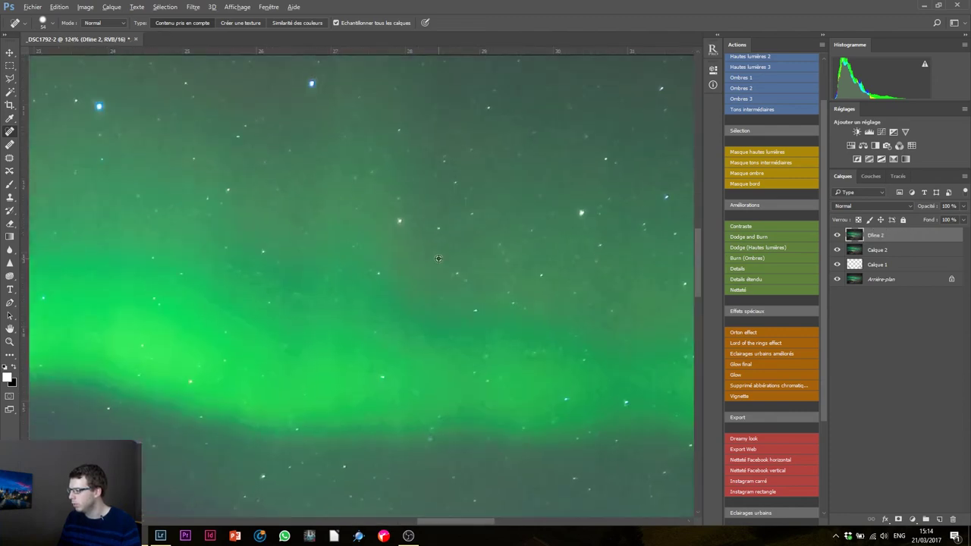
scroll(448, 217, up, 3)
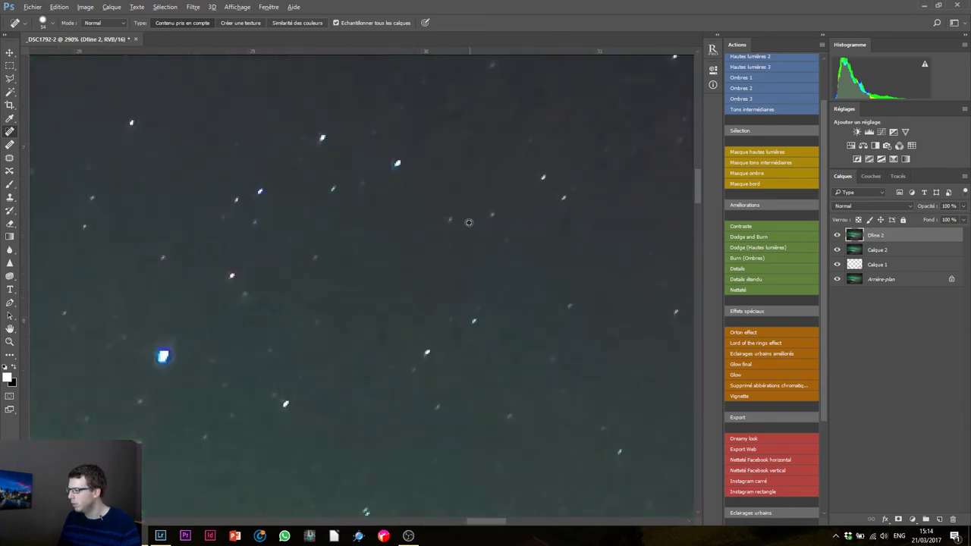
scroll(469, 222, up, 1)
scroll(455, 212, down, 1)
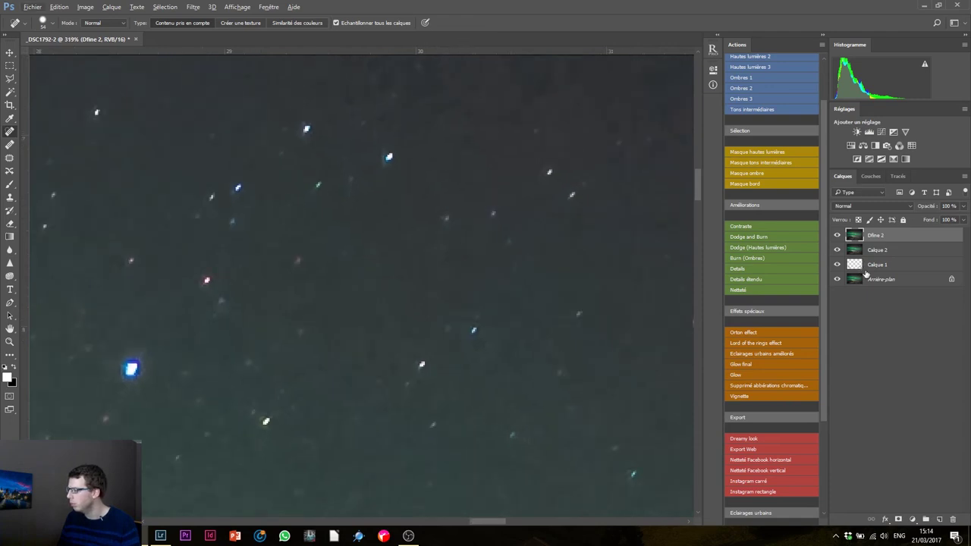
click(837, 236)
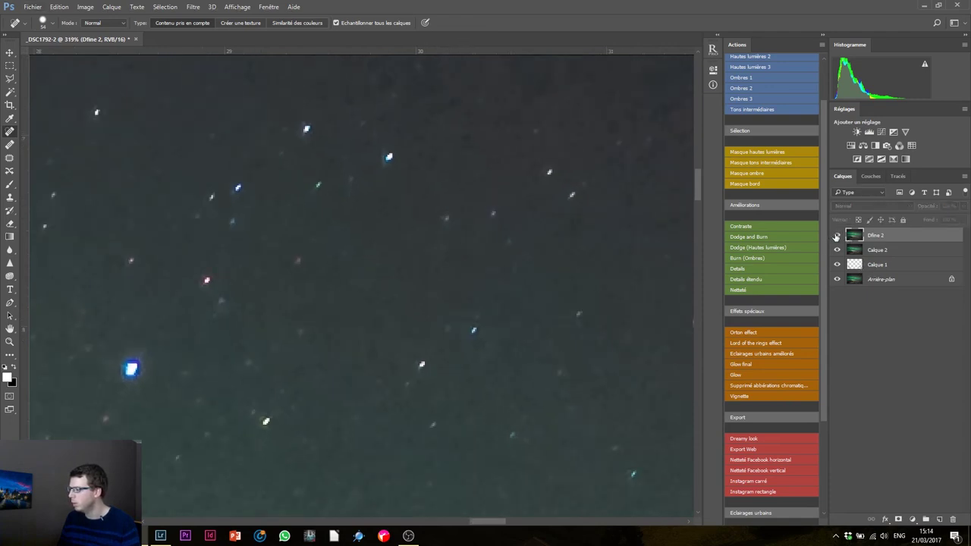
click(837, 236)
click(837, 236)
click(837, 236)
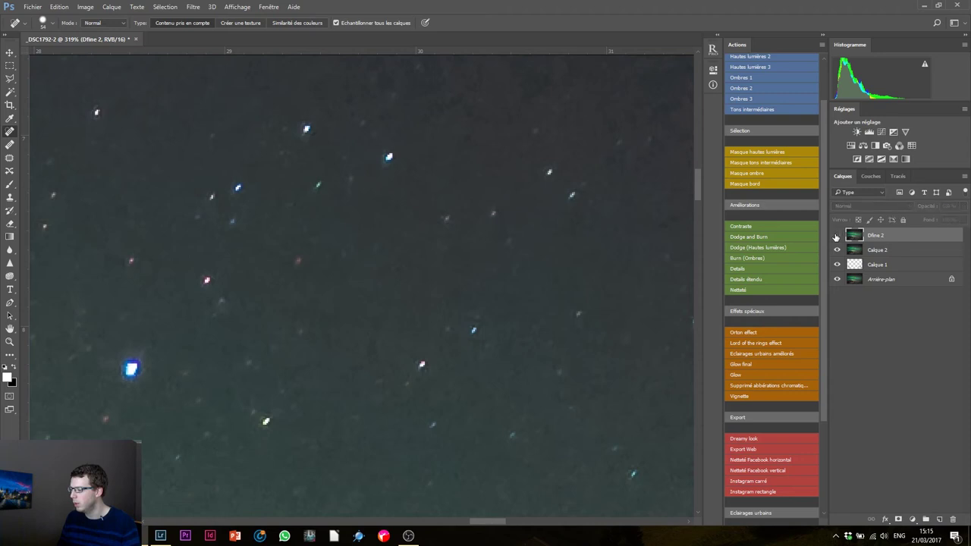
click(837, 236)
click(837, 236)
click(837, 236)
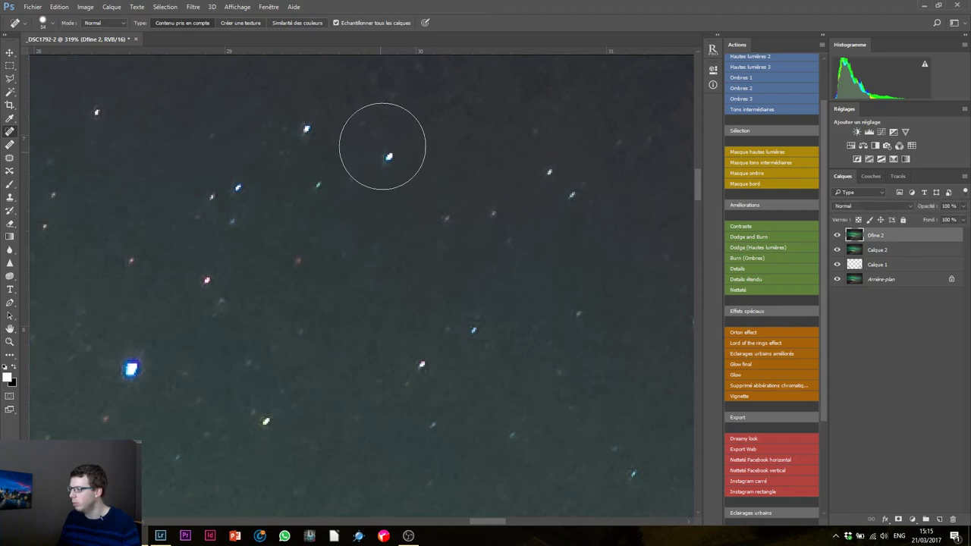
click(838, 236)
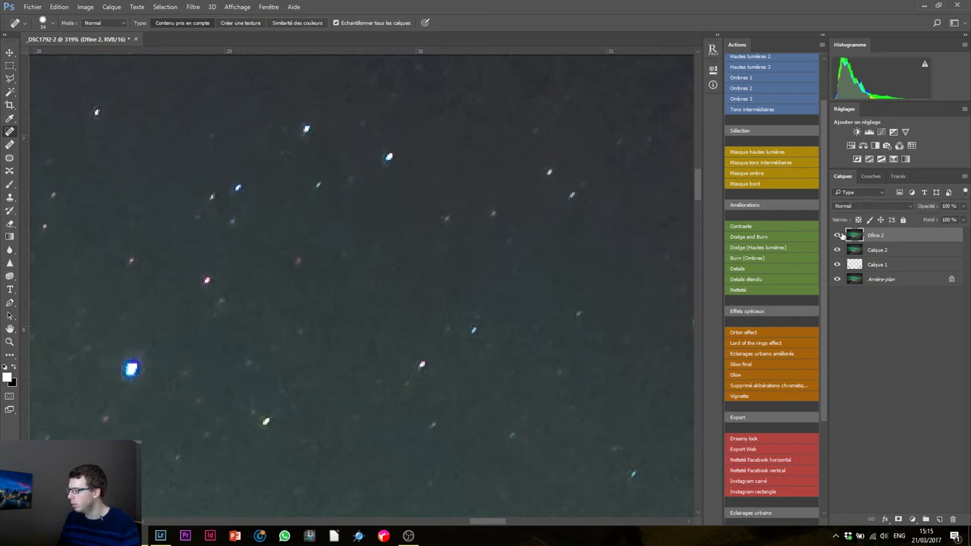
click(837, 236)
click(838, 236)
key(ctrl+0)
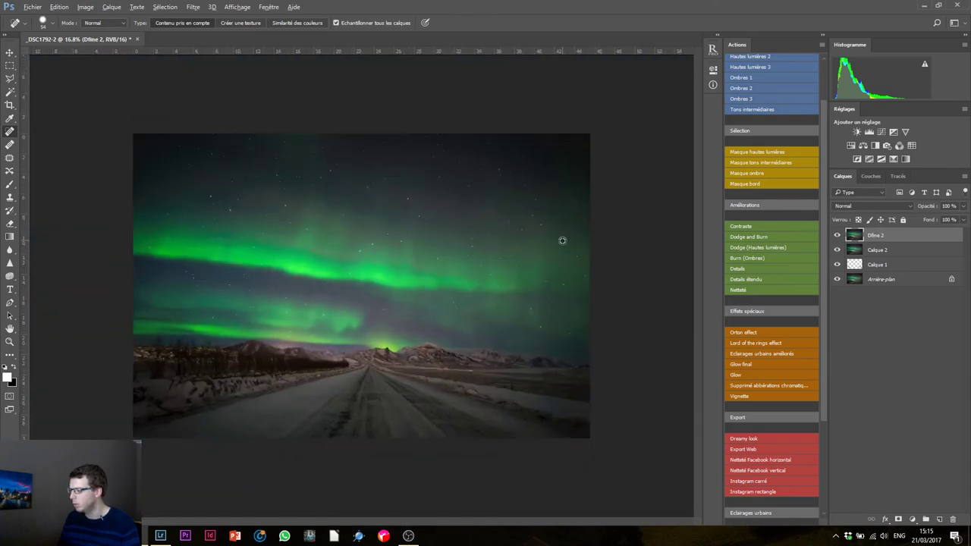
key(ctrl+plus)
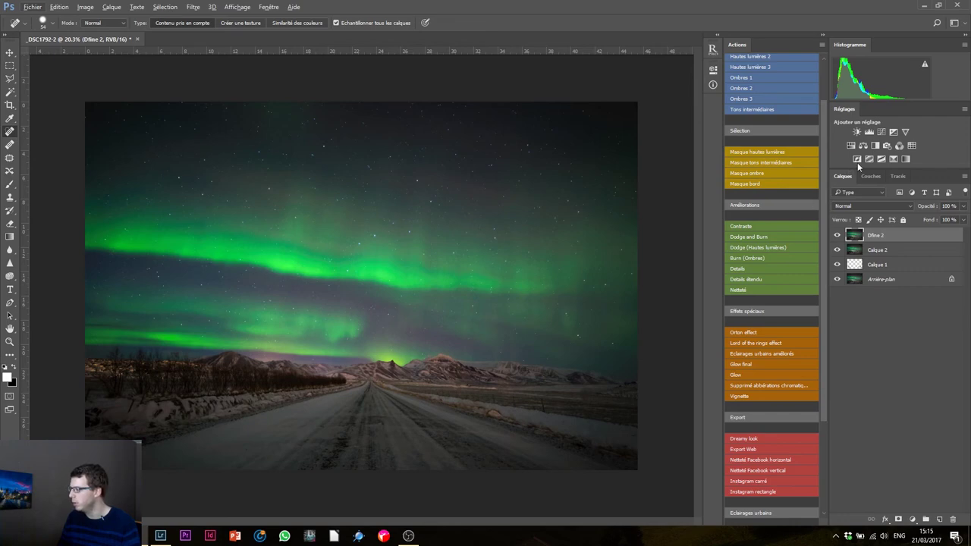
Add a Curves adjustment layer and raise the Bleu channel's black point slightly.
click(881, 132)
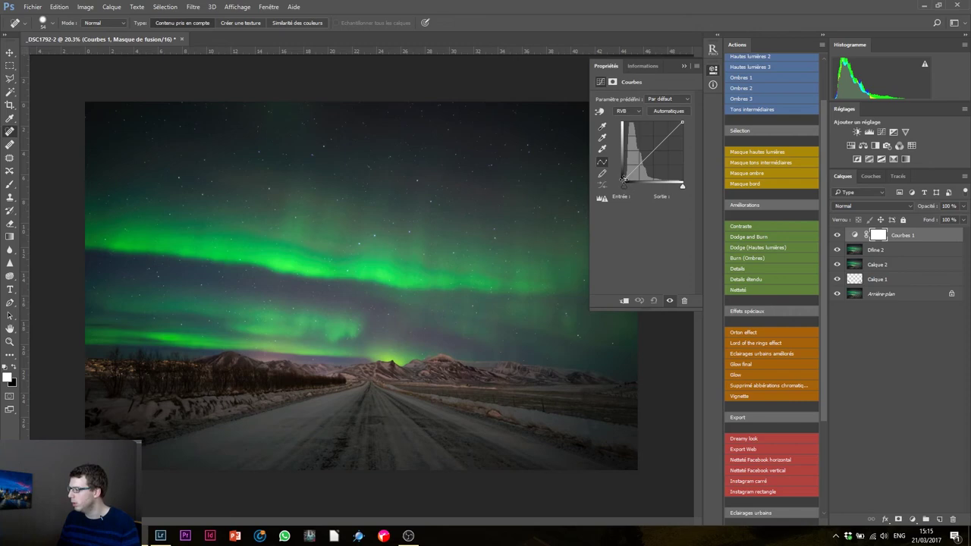
drag(624, 178, 624, 183)
click(634, 114)
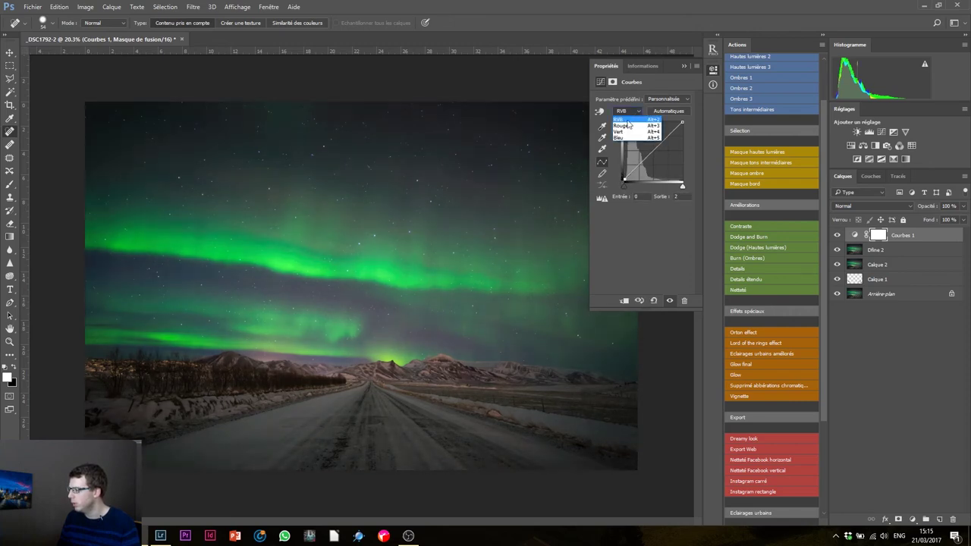
click(621, 139)
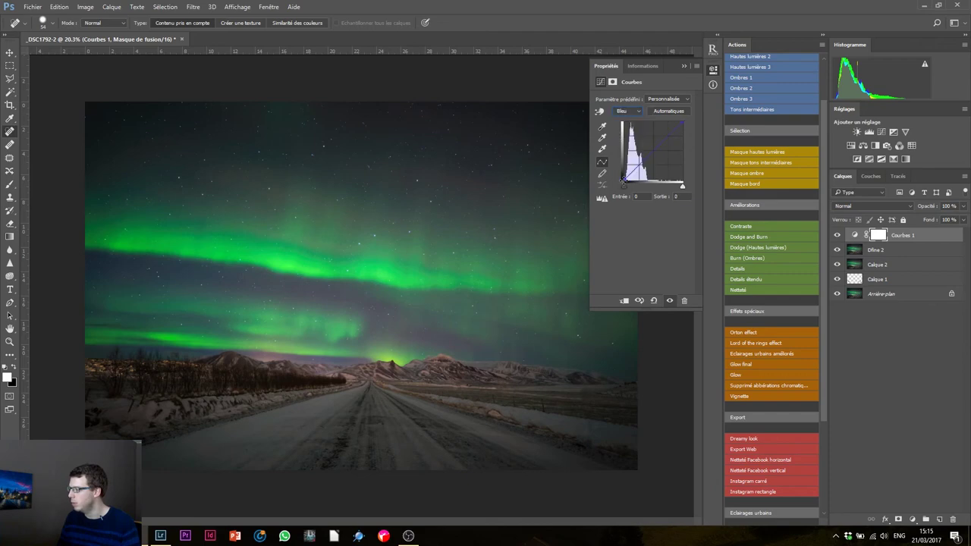
drag(623, 183, 624, 181)
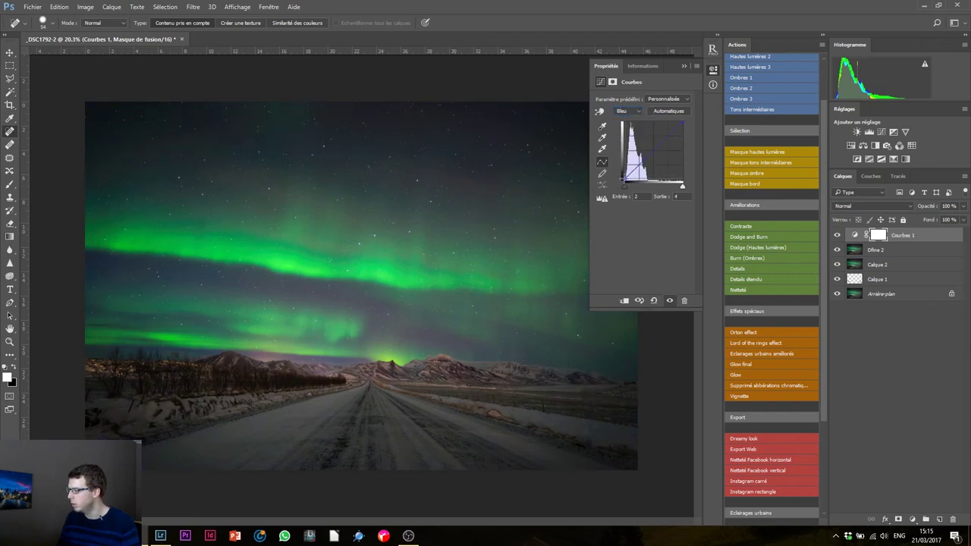
click(686, 67)
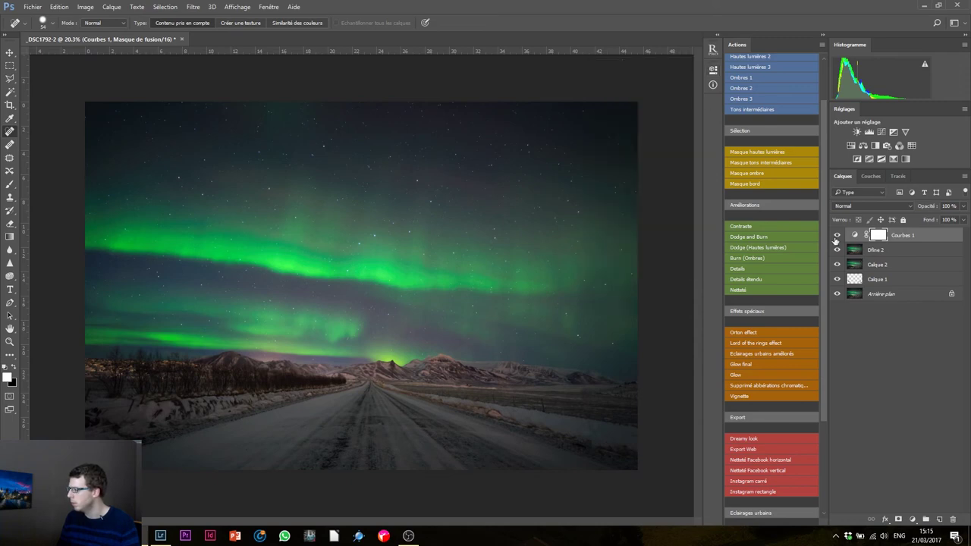
Toggle Courbes 1 on and off to compare the tint shift, leaving it switched on.
click(837, 236)
click(837, 237)
click(837, 237)
click(837, 237)
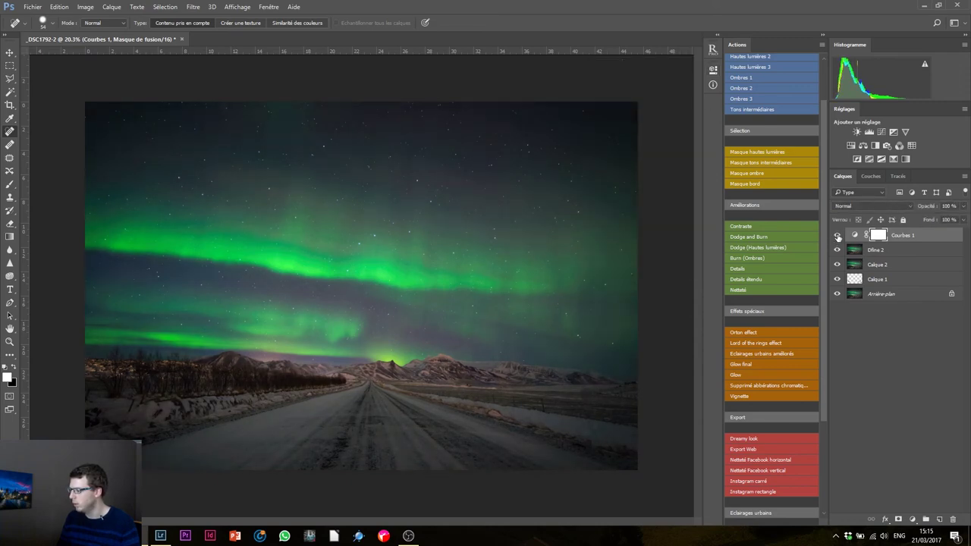
click(837, 237)
click(838, 236)
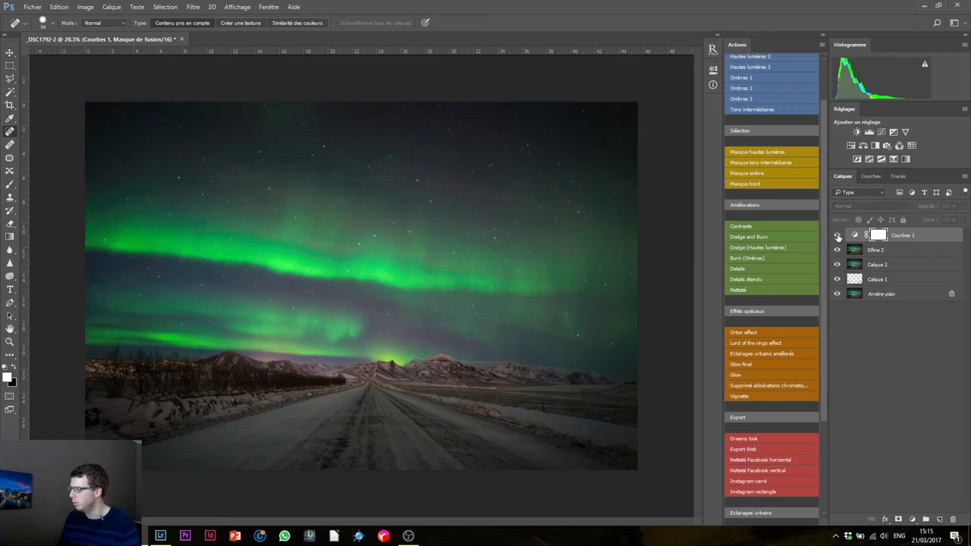
click(838, 237)
click(838, 237)
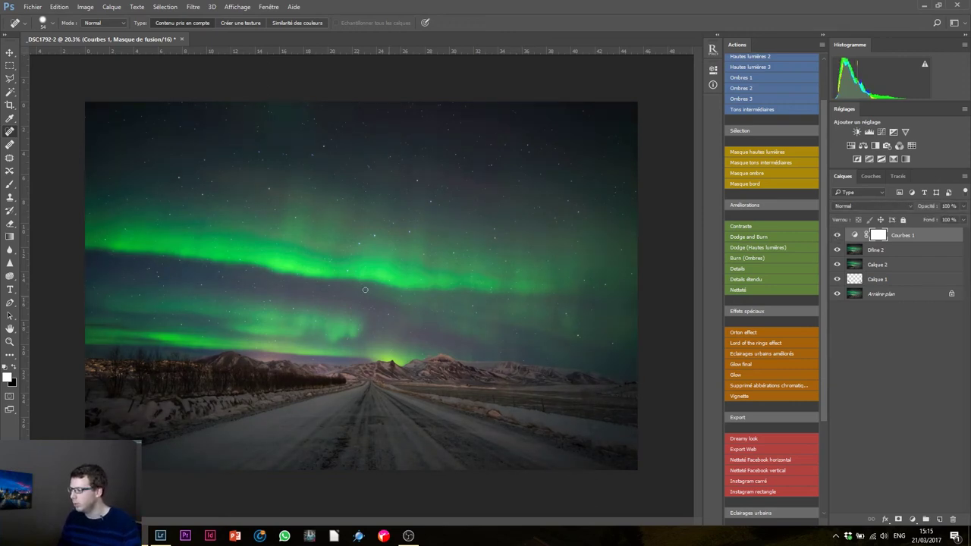
scroll(291, 378, up, 1)
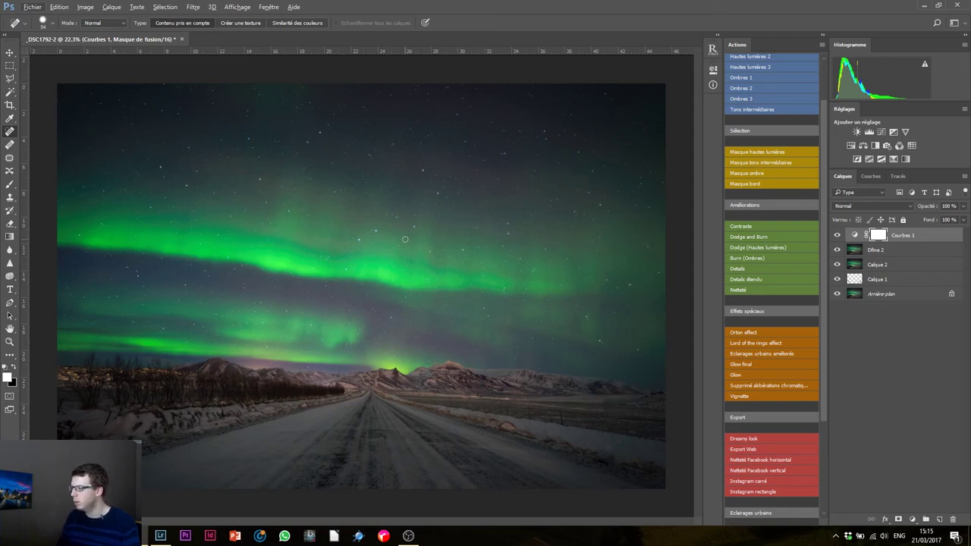
Create Calque 3 via Calque > Nouveau in Incrustation mode with 50% neutral grey fill.
click(114, 7)
mouse_move(175, 18)
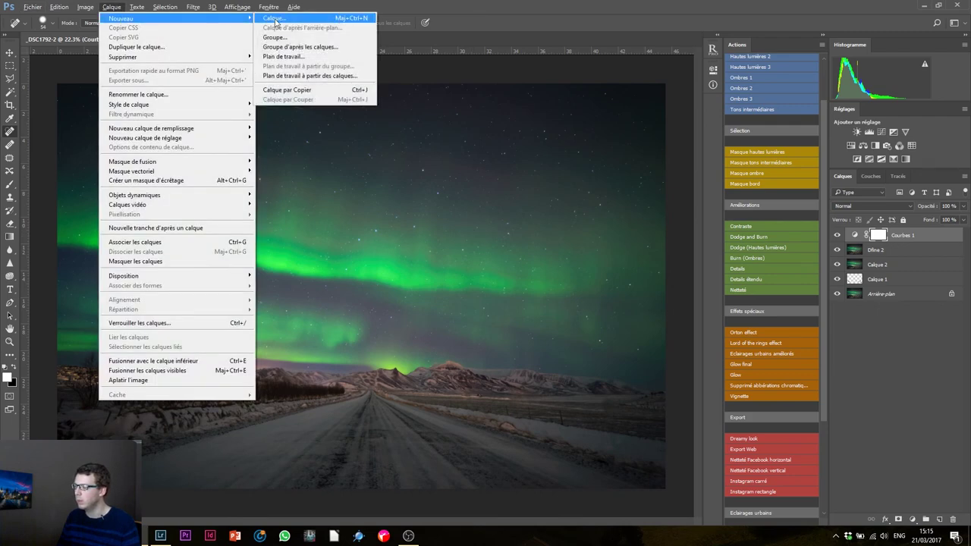
click(274, 19)
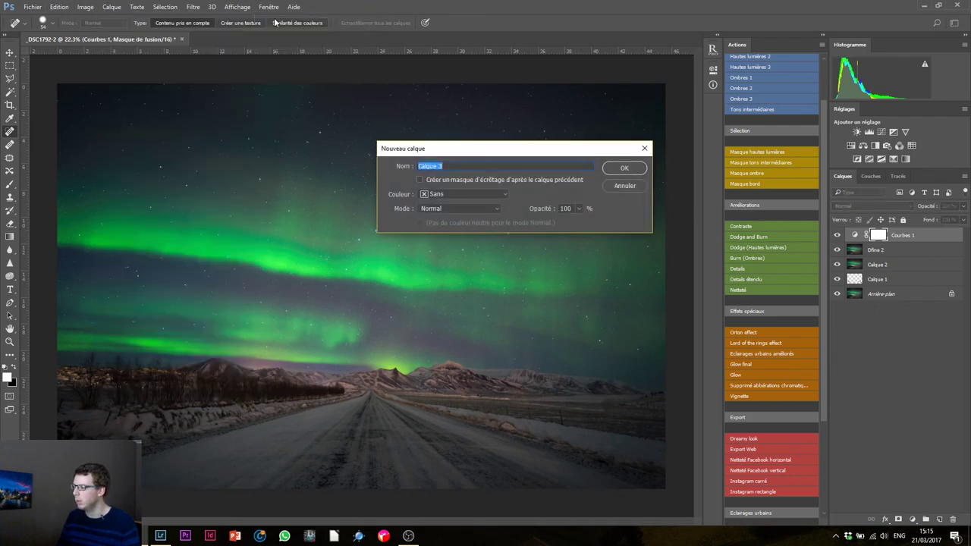
click(459, 208)
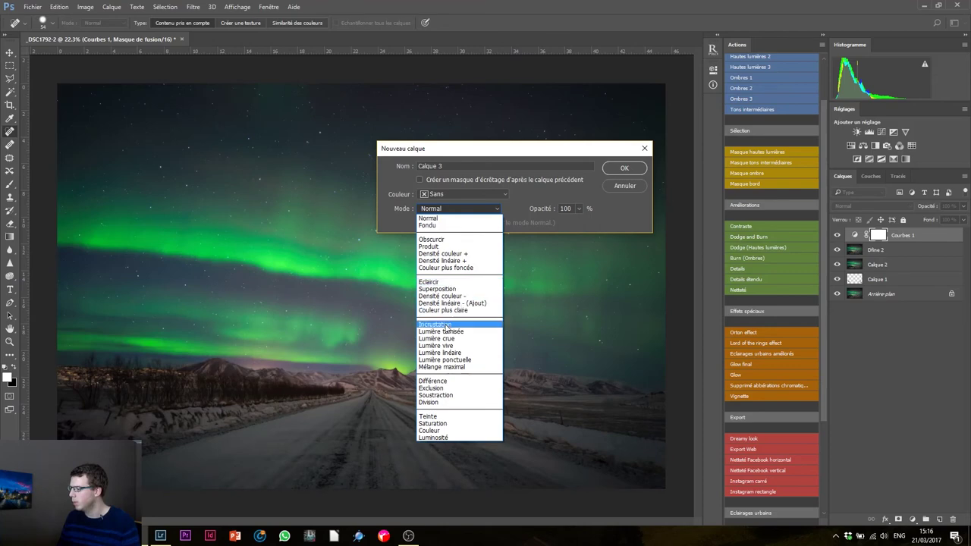
click(449, 324)
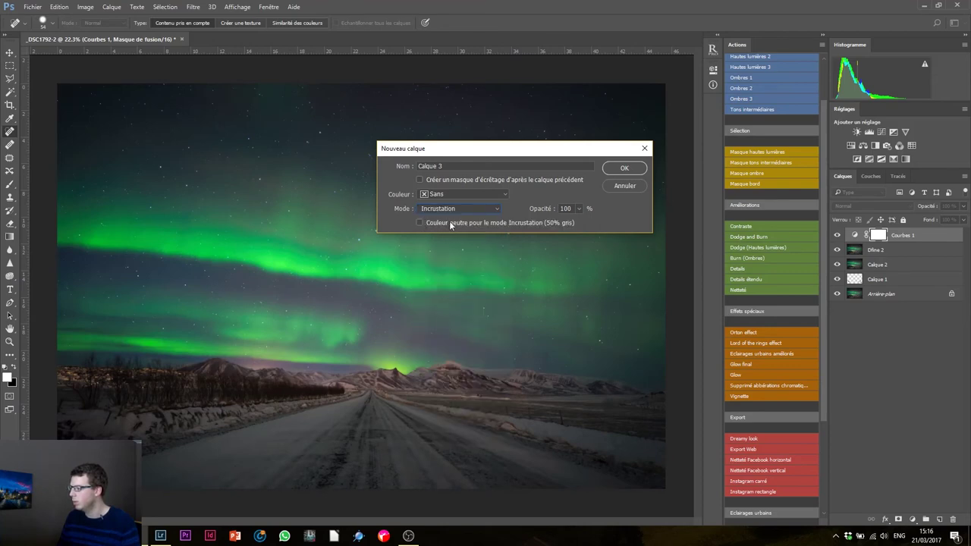
click(628, 169)
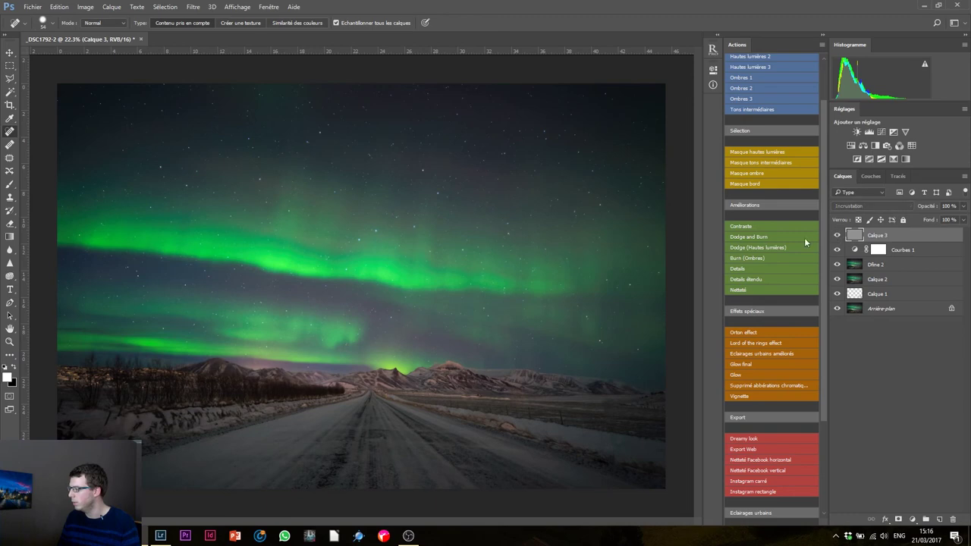
Brighten the aurora with a white soft brush on Calque 3, then undo both strokes.
key(b)
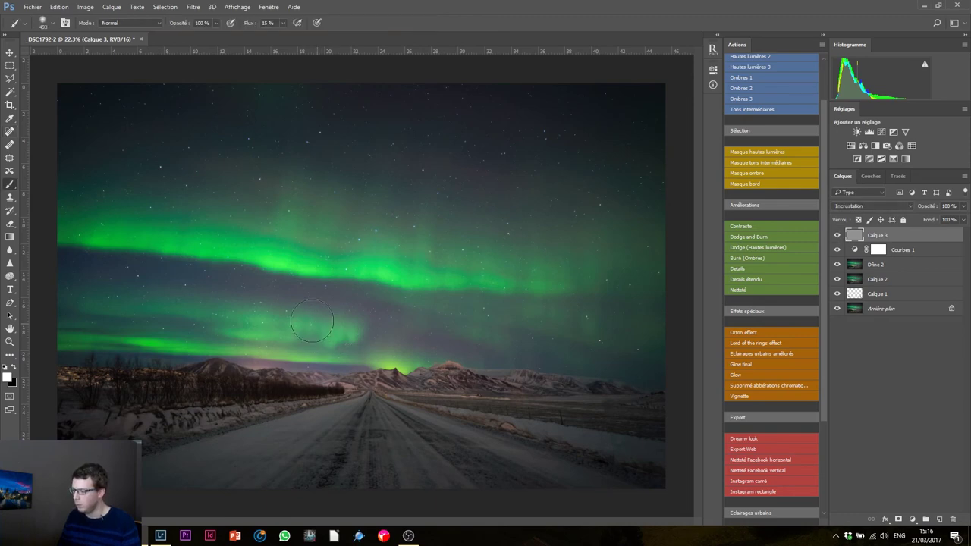
click(8, 378)
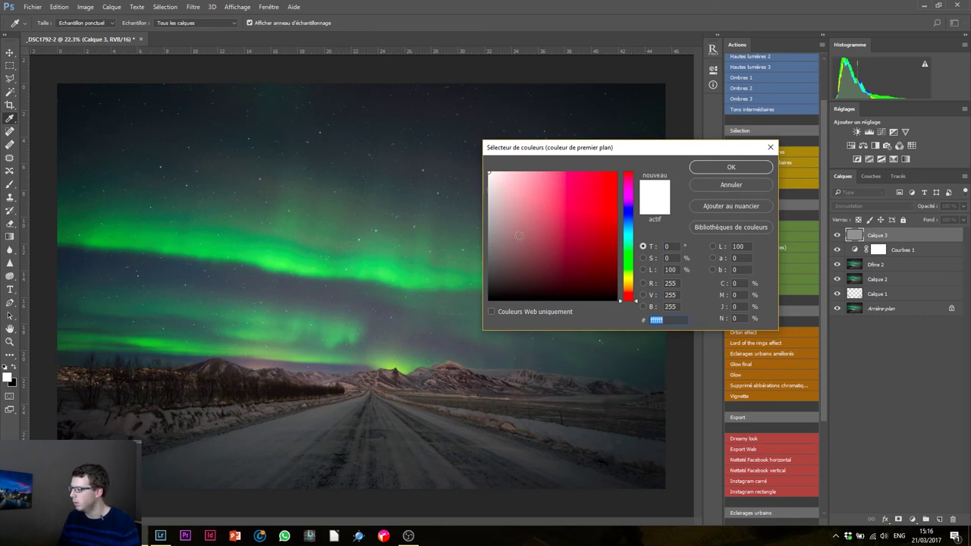
click(731, 167)
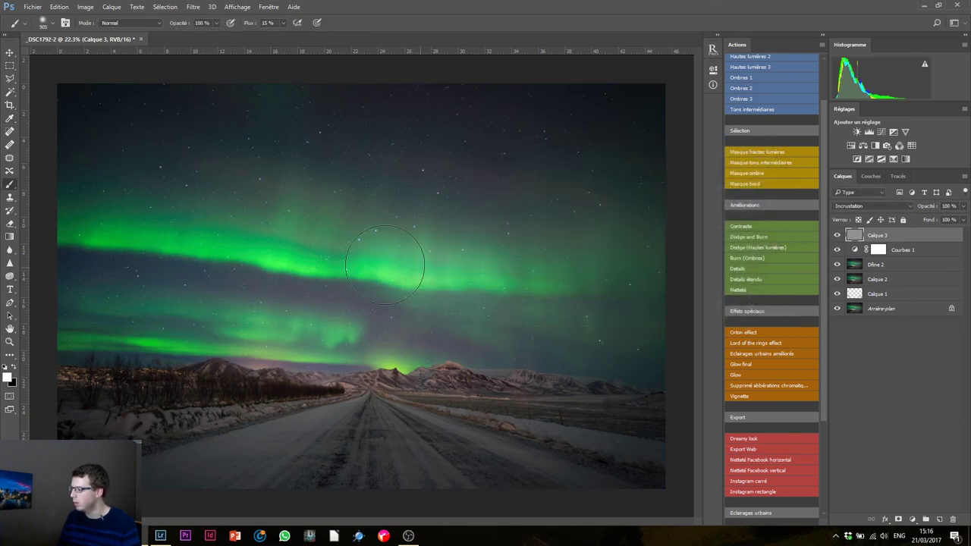
mouse_move(384, 265)
mouse_down()
mouse_move(217, 238)
mouse_move(605, 290)
mouse_move(542, 273)
mouse_move(450, 341)
mouse_move(227, 390)
mouse_move(436, 410)
mouse_up()
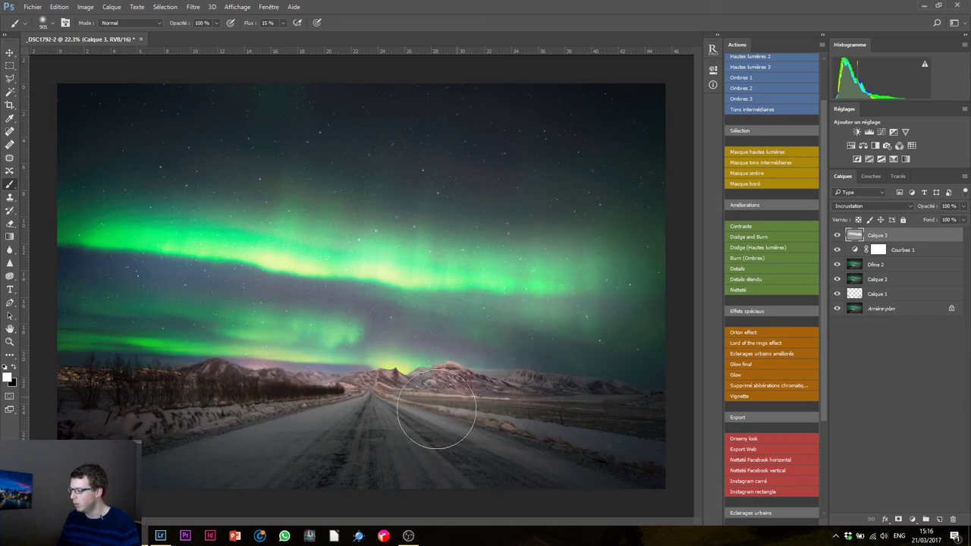
key(ctrl+z)
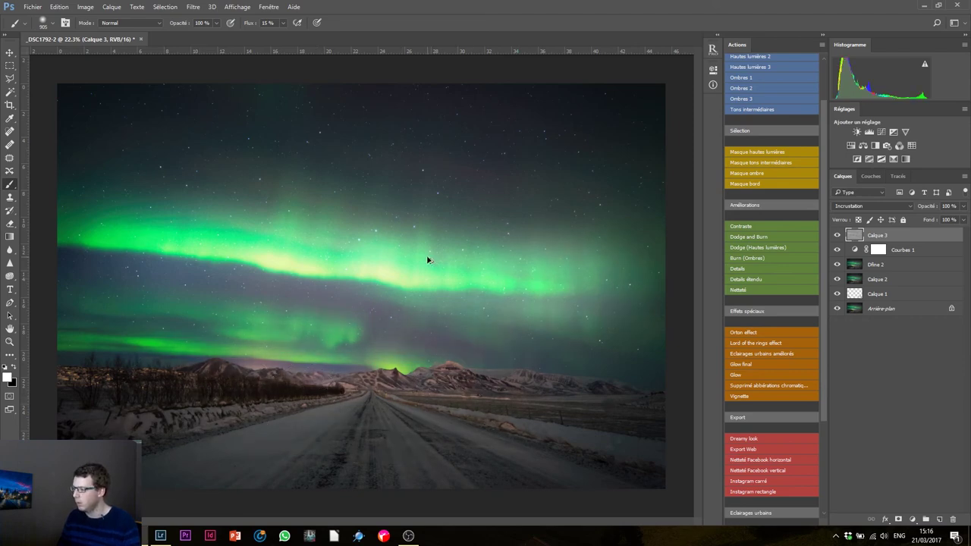
key(ctrl+z)
Paint in black to darken the left tree line, with the brush about 286 px.
key(x)
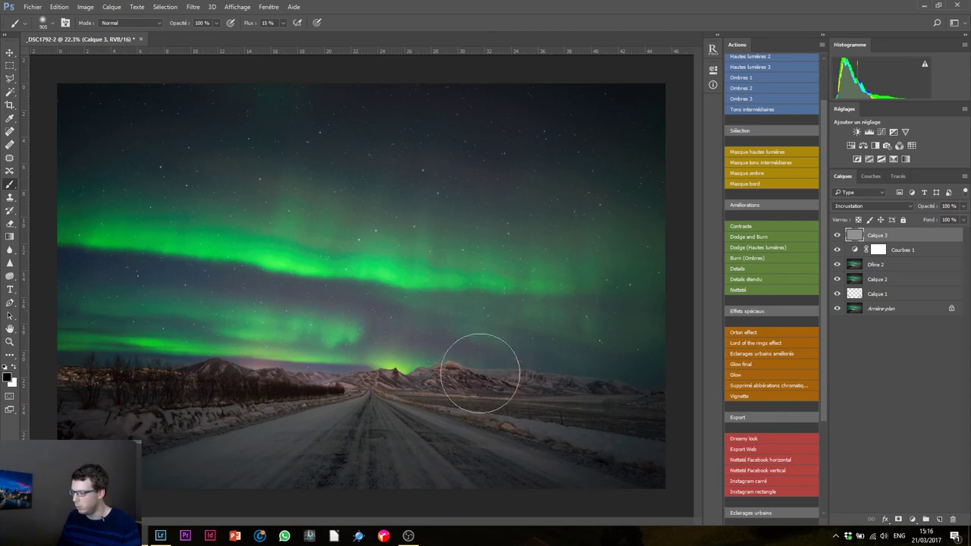
mouse_move(349, 388)
mouse_down()
mouse_move(107, 398)
mouse_move(190, 390)
mouse_move(308, 403)
mouse_up()
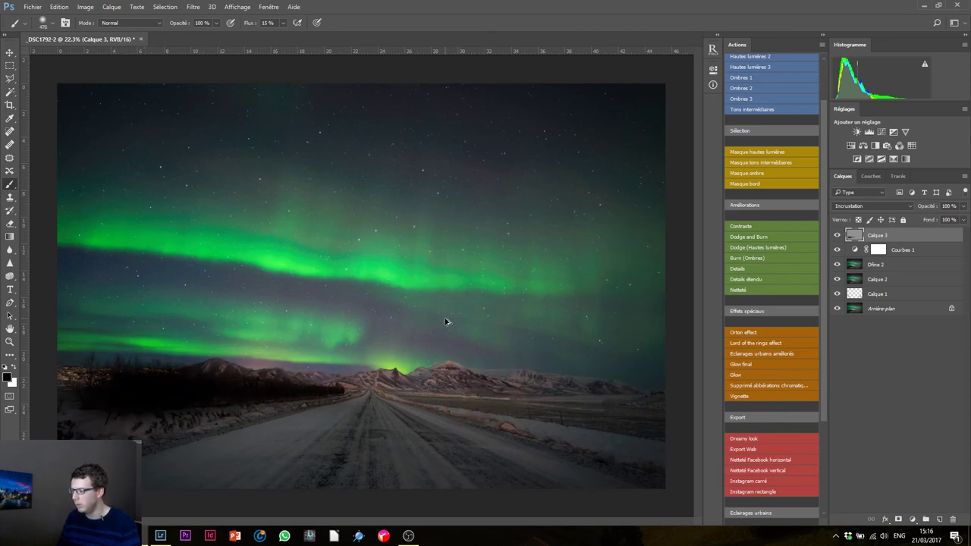
scroll(340, 248, up, 1)
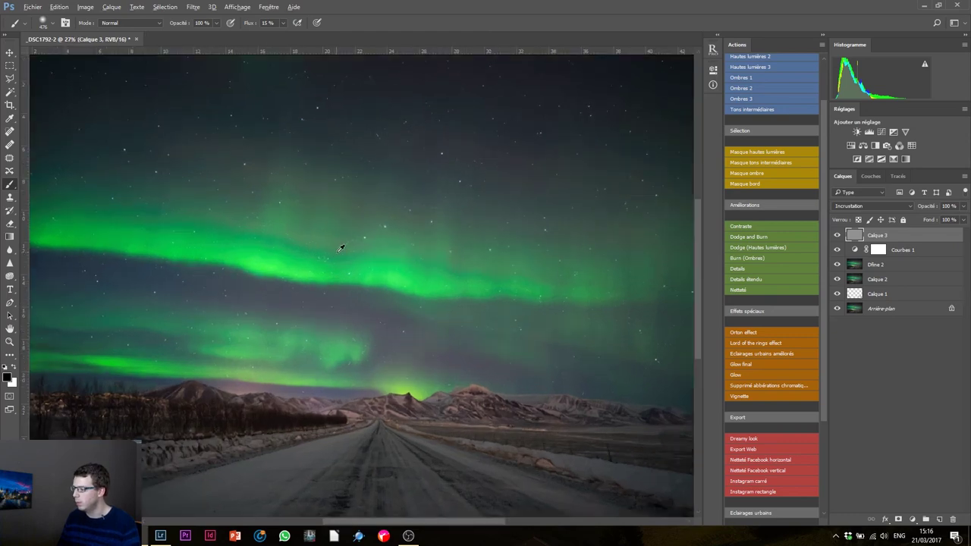
scroll(403, 444, up, 3)
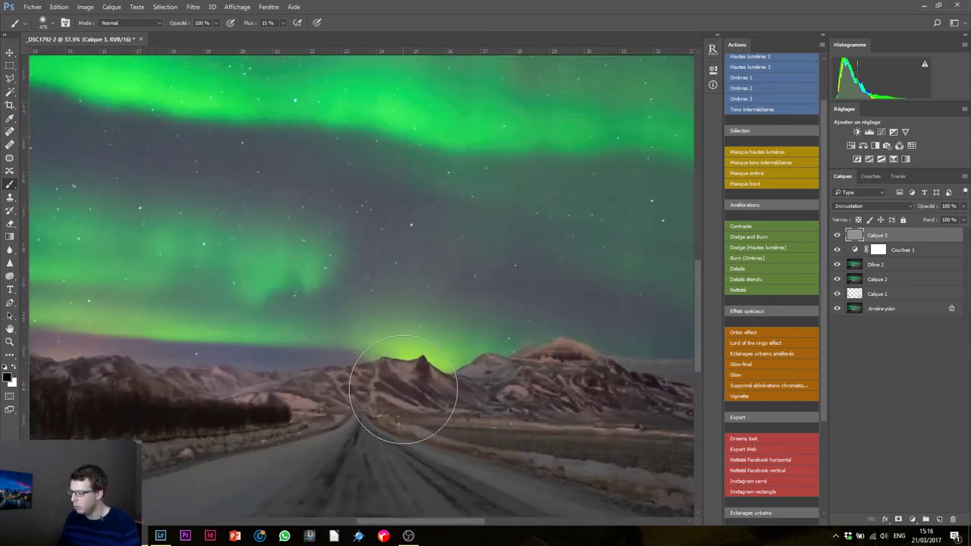
mouse_move(407, 390)
mouse_down()
mouse_move(378, 392)
mouse_move(448, 372)
mouse_move(258, 387)
mouse_move(425, 365)
mouse_move(493, 391)
mouse_move(599, 368)
mouse_move(585, 401)
mouse_move(230, 403)
mouse_up()
scroll(378, 393, up, 2)
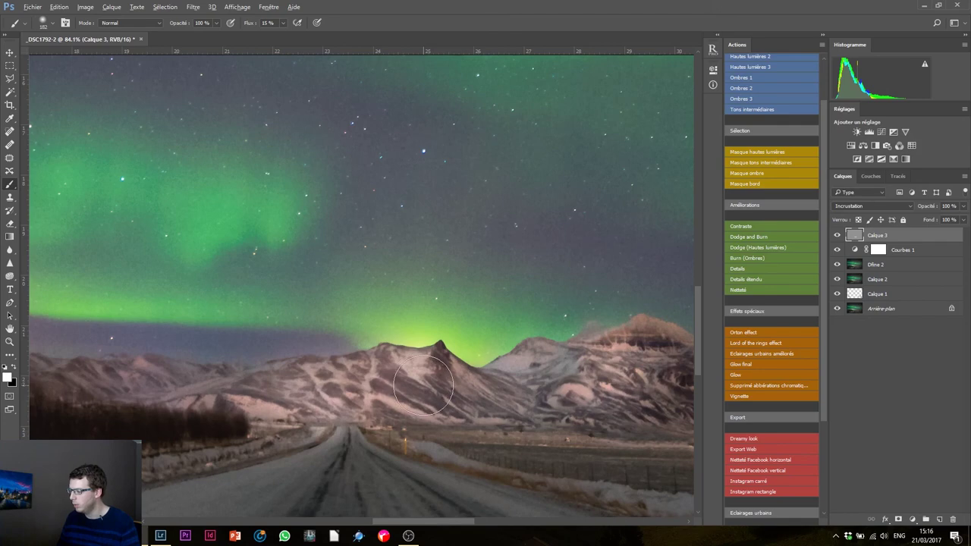
key(ctrl+z)
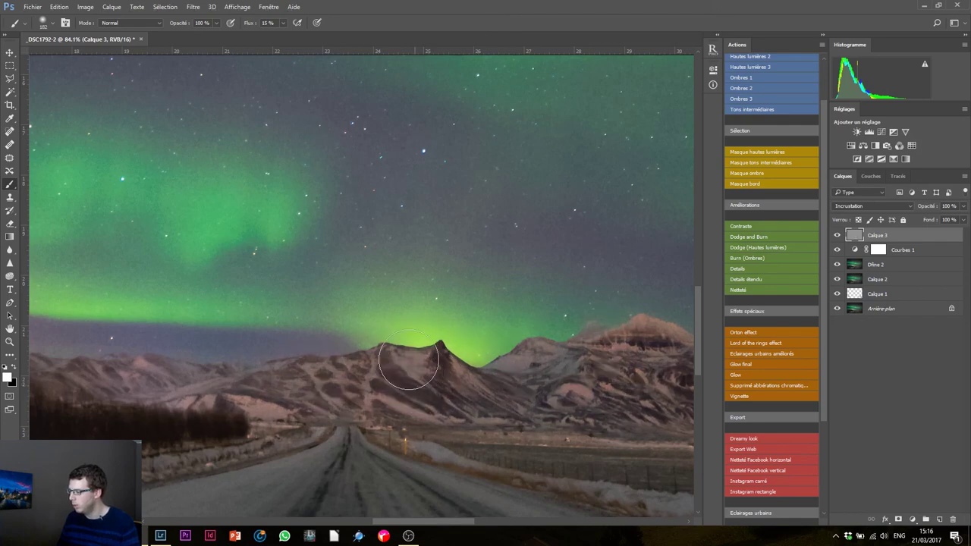
Fit the whole photo in view and add a white layer mask to Calque 3.
key(ctrl+0)
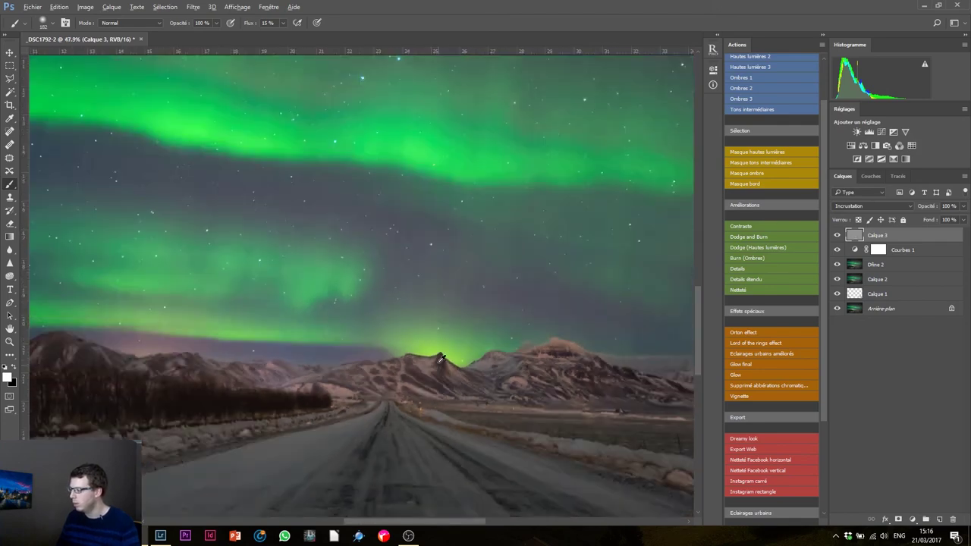
scroll(444, 356, down, 2)
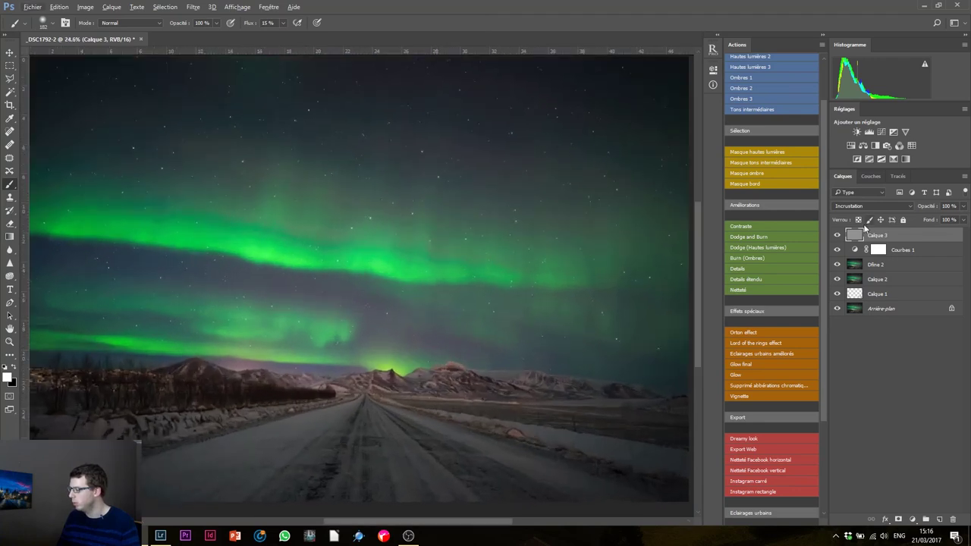
click(899, 521)
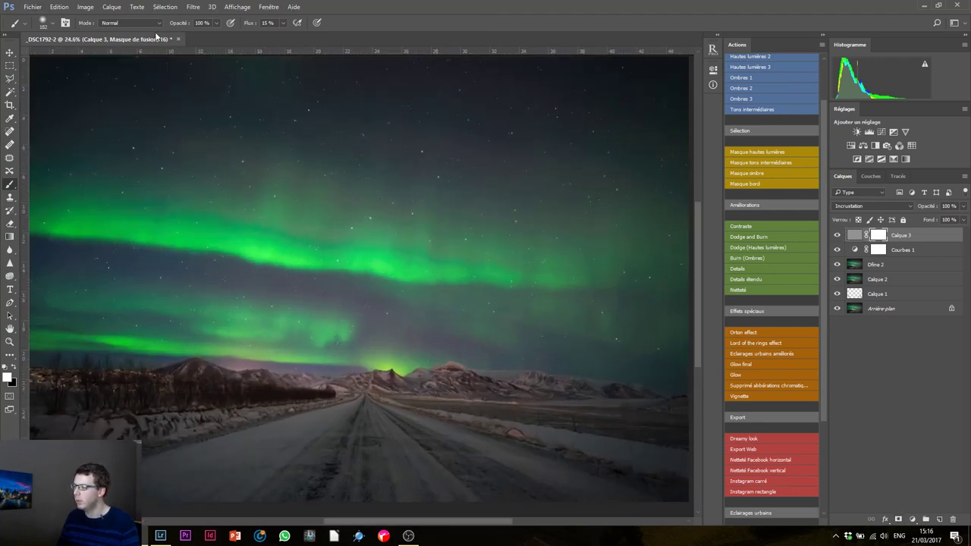
Apply the merged image (Fusionné, RVB, Produit 100%) to Calque 3's mask, then view the mask alone.
click(86, 7)
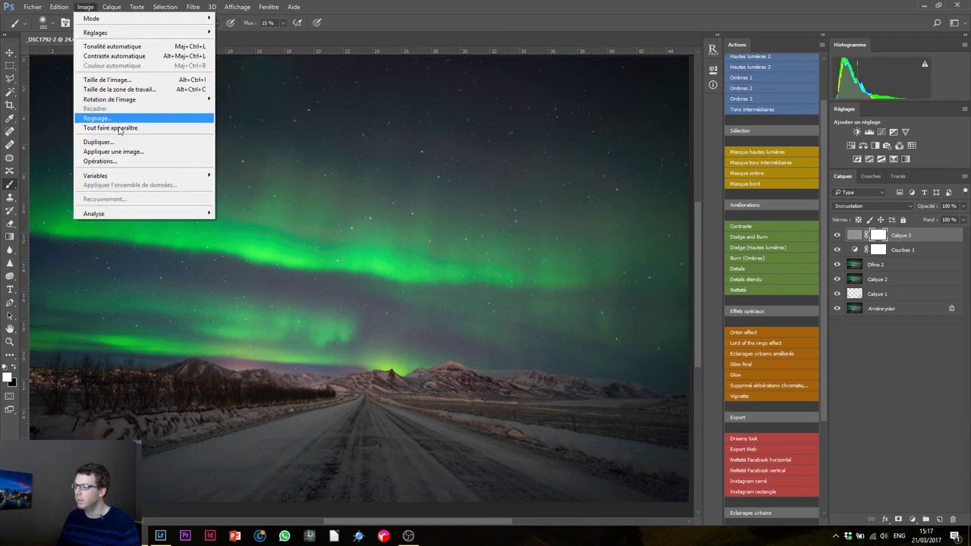
click(125, 151)
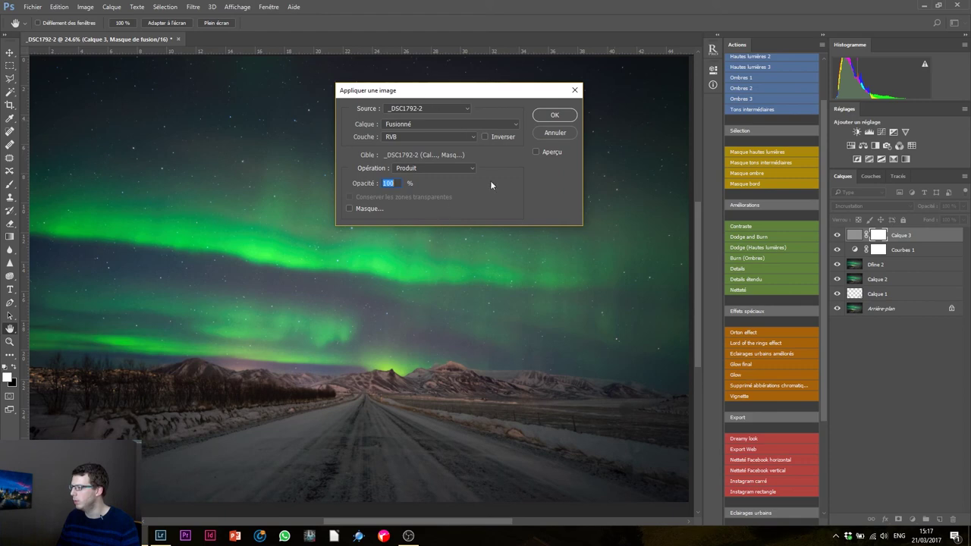
click(554, 116)
key(b)
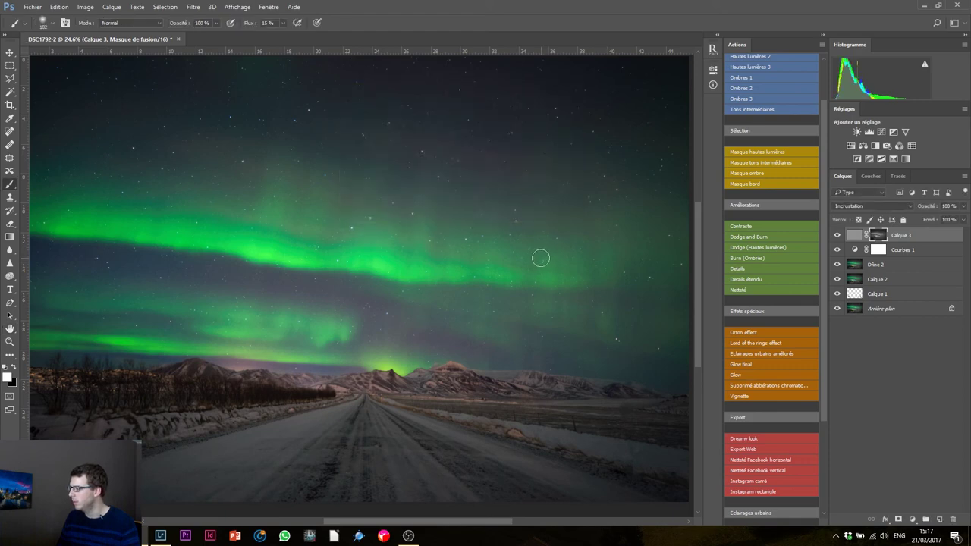
alt+click(878, 238)
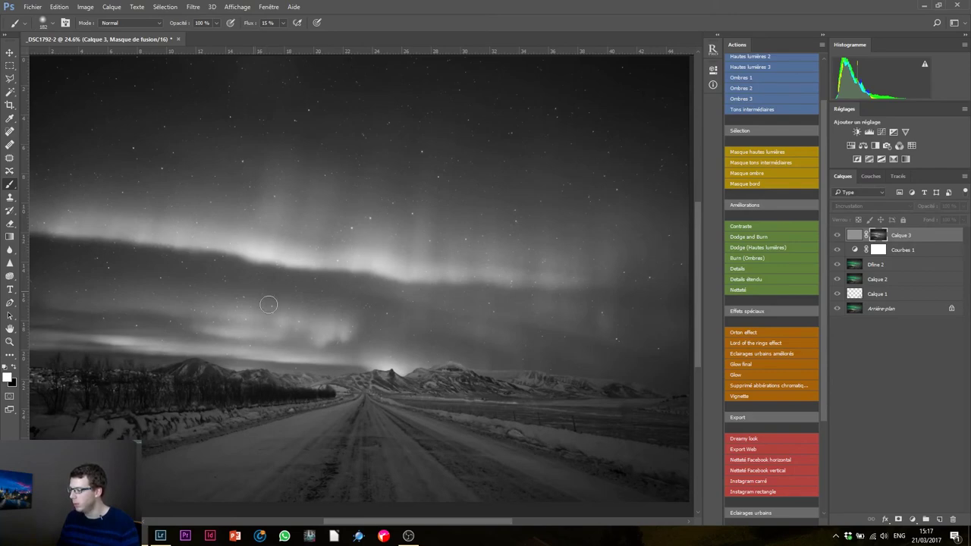
Run Levels on Calque 3's mask with input levels 32, 1.00 and 215.
scroll(346, 391, up, 2)
scroll(346, 391, up, 2)
scroll(346, 391, up, 1)
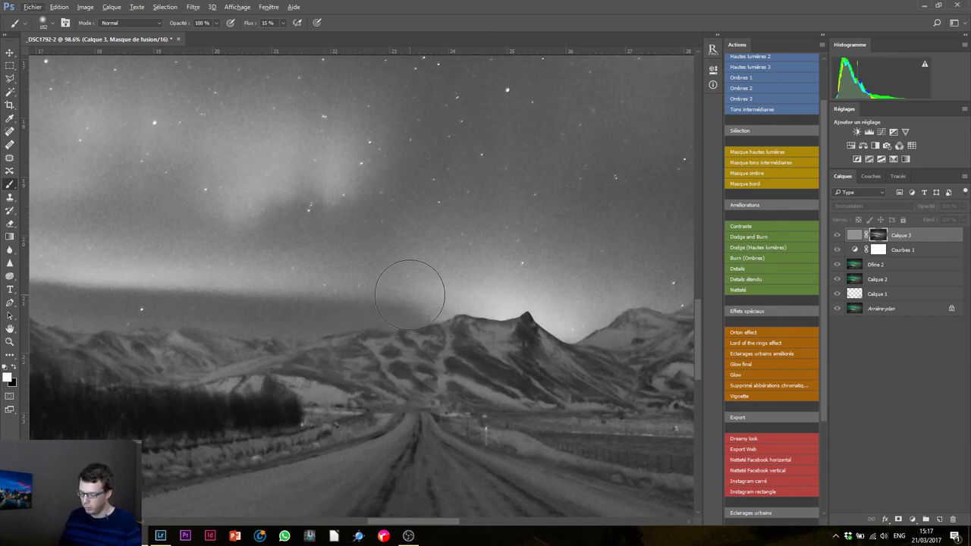
key(ctrl)
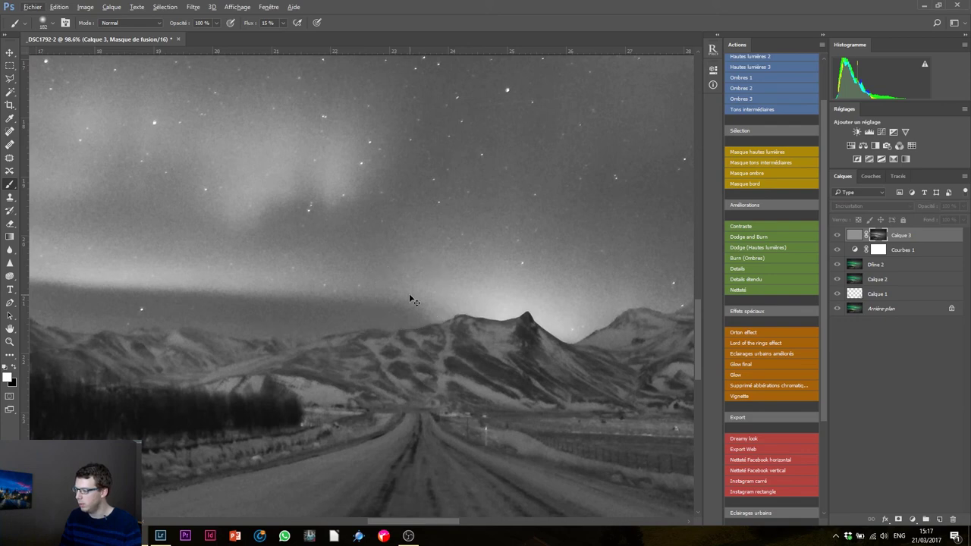
key(ctrl+l)
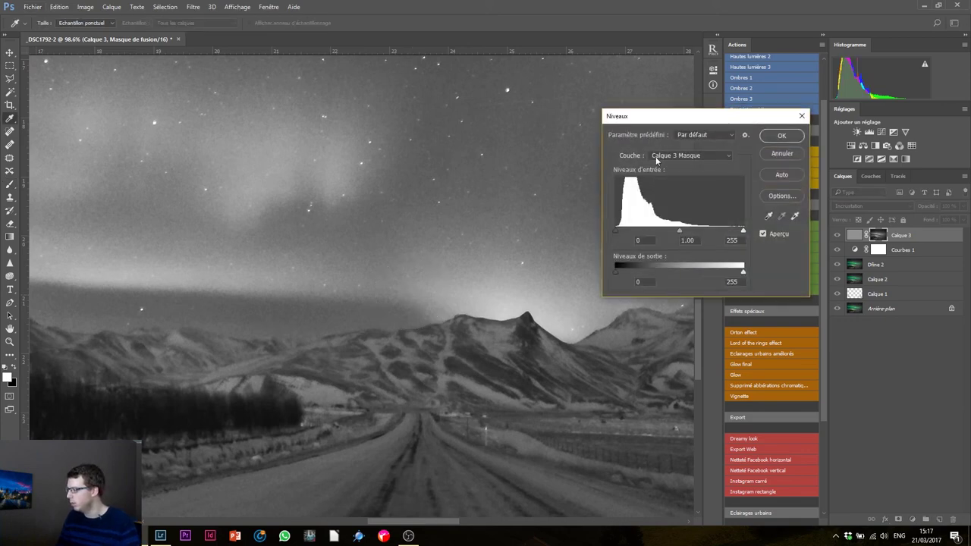
drag(619, 235, 627, 233)
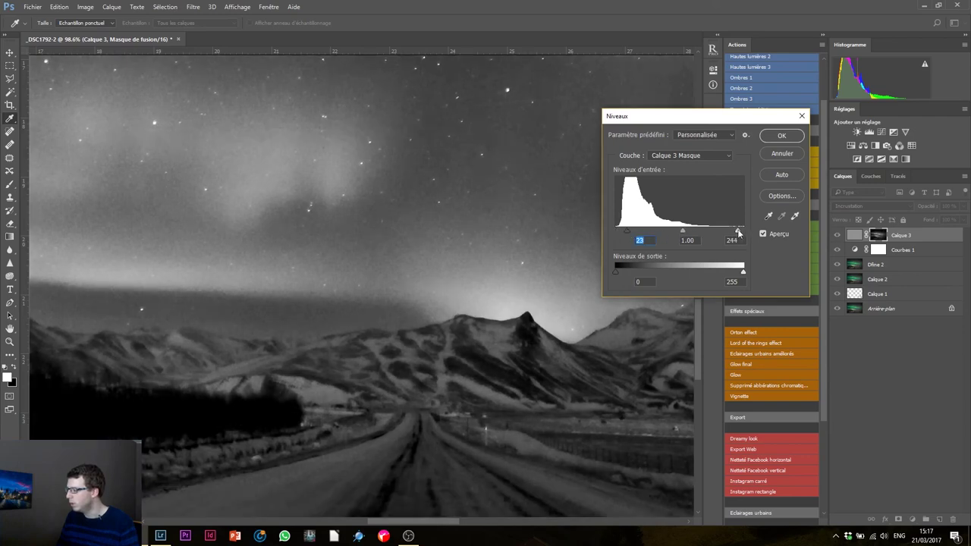
drag(739, 232, 724, 233)
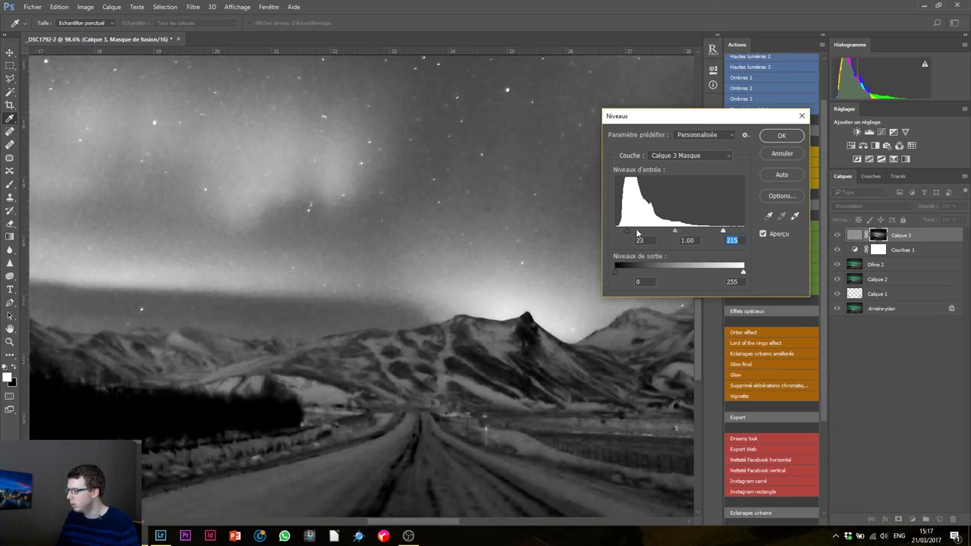
drag(631, 234, 634, 234)
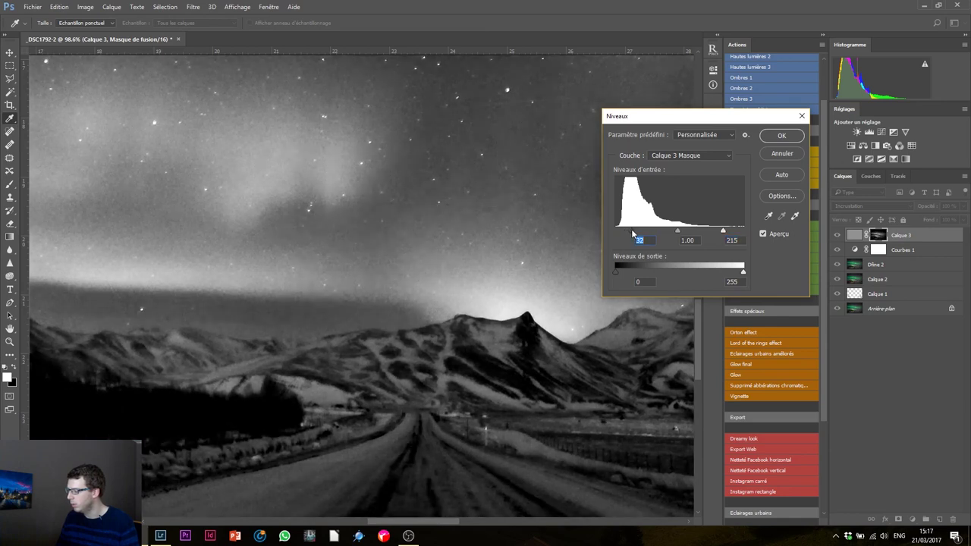
click(786, 136)
key(b)
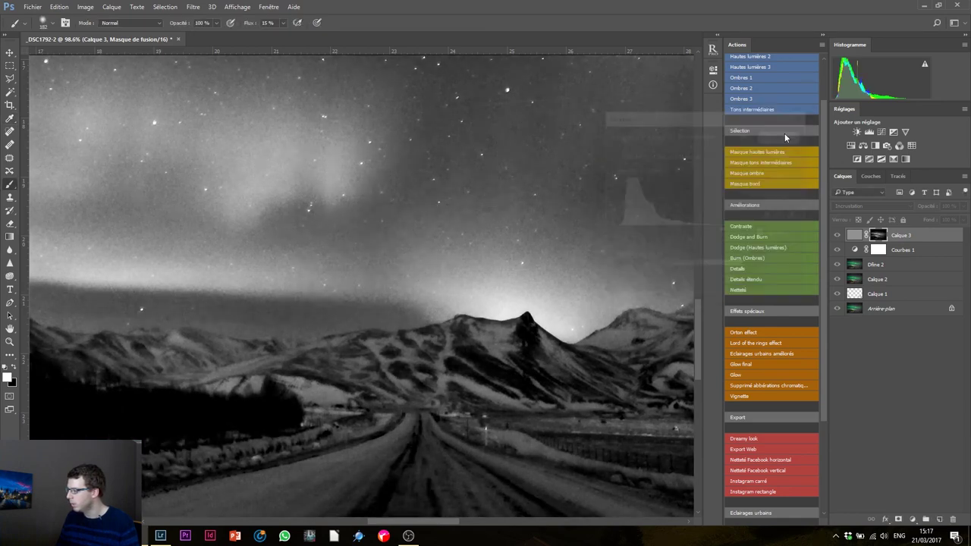
scroll(562, 322, down, 1)
scroll(562, 321, down, 3)
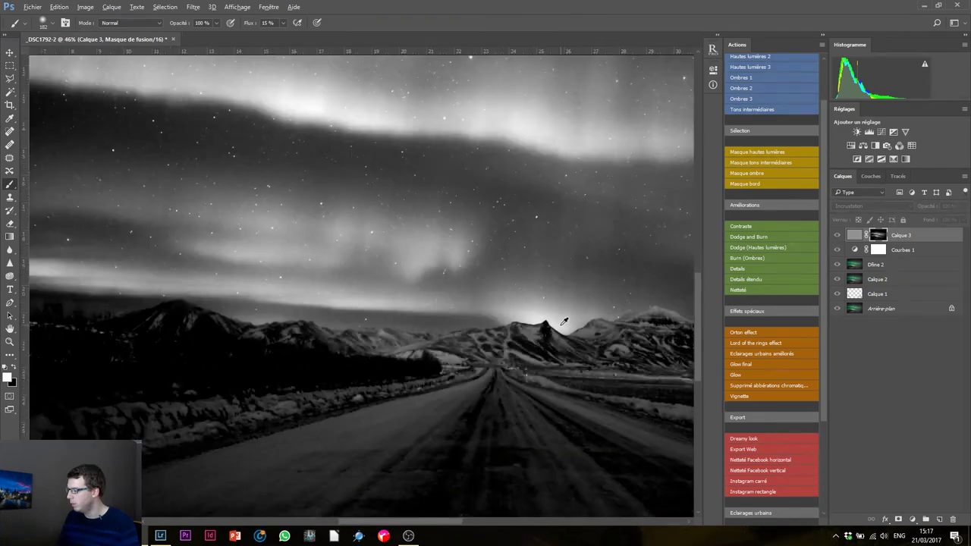
scroll(547, 324, down, 2)
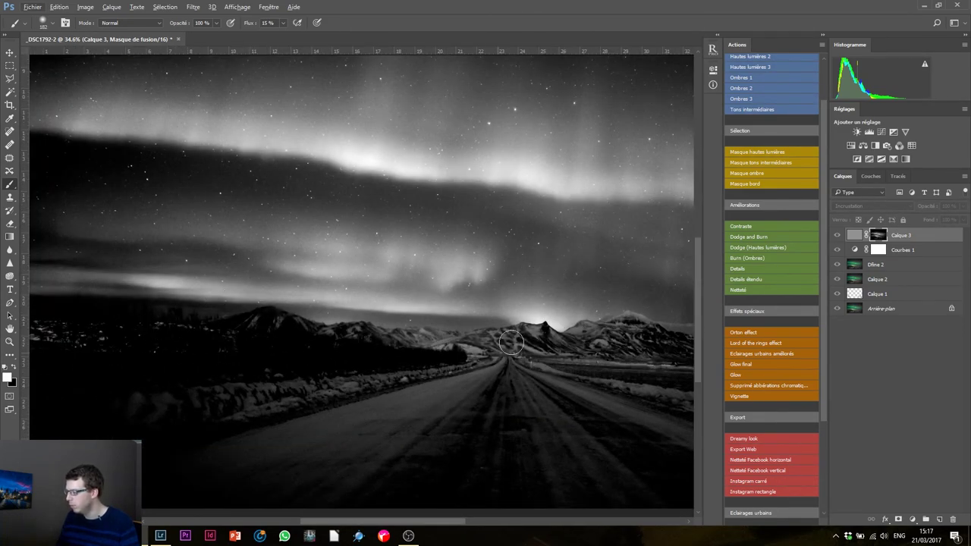
scroll(542, 328, up, 2)
scroll(558, 334, up, 2)
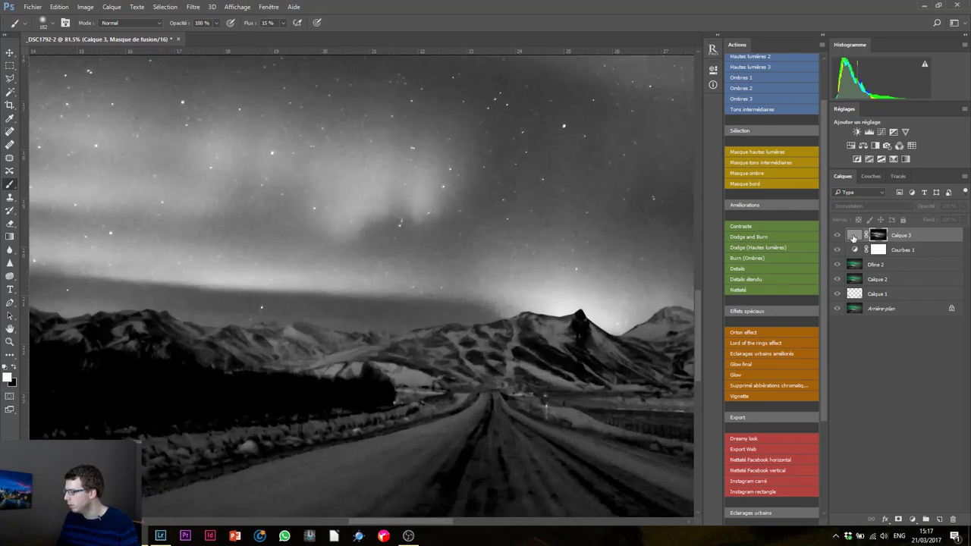
On Calque 3's colour layer, lighten the mountain-slope streaks at 23% flow and compare with the layer hidden.
click(853, 235)
scroll(524, 341, up, 2)
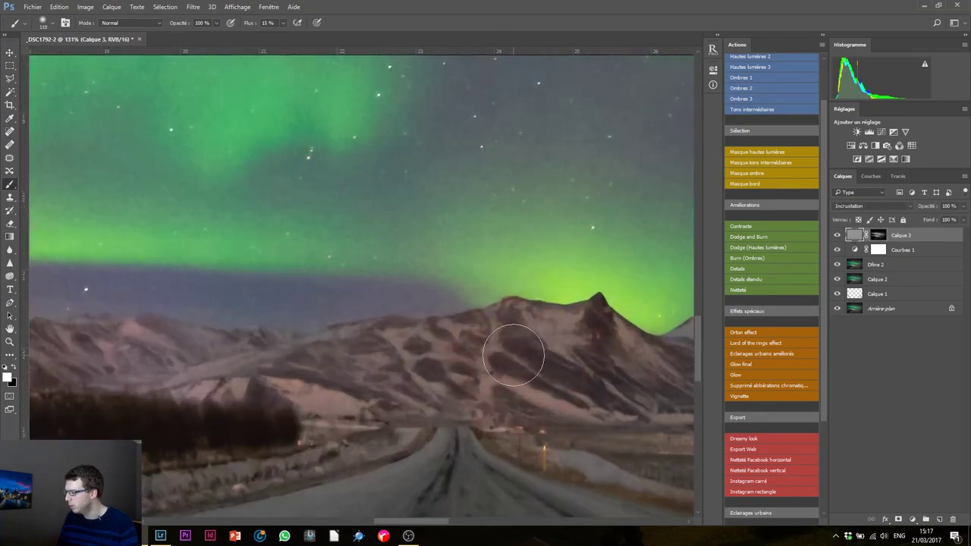
mouse_move(511, 354)
mouse_down()
mouse_move(488, 336)
mouse_move(584, 336)
mouse_up()
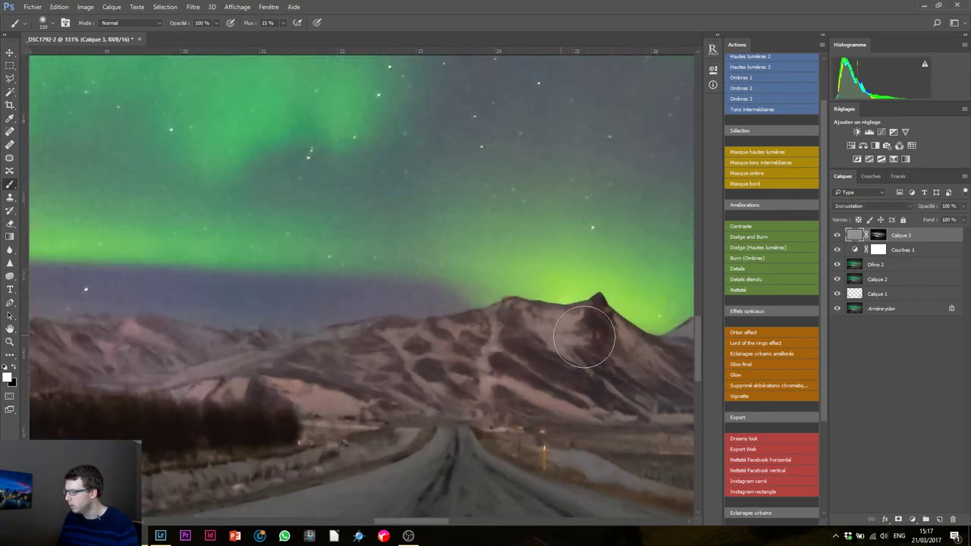
drag(256, 25, 250, 25)
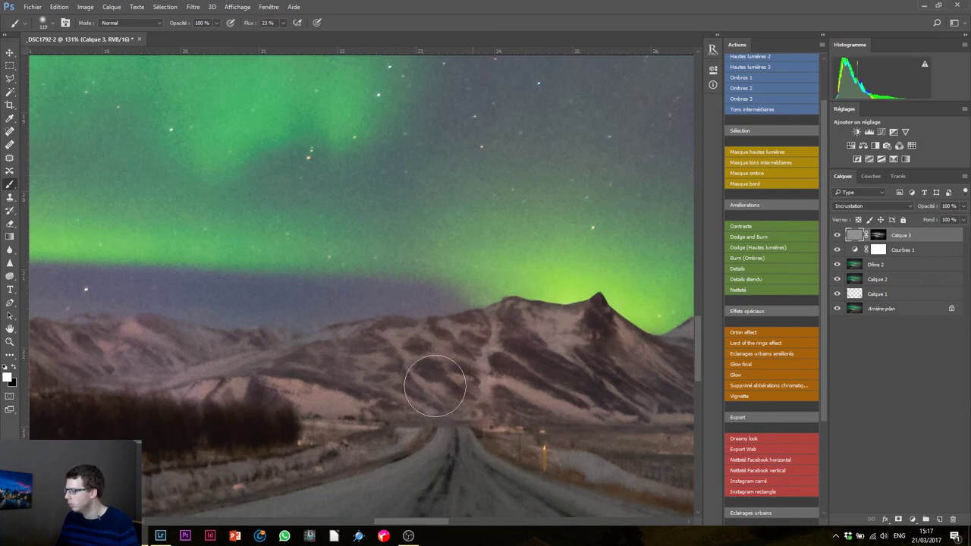
click(838, 235)
click(838, 235)
click(838, 235)
click(837, 236)
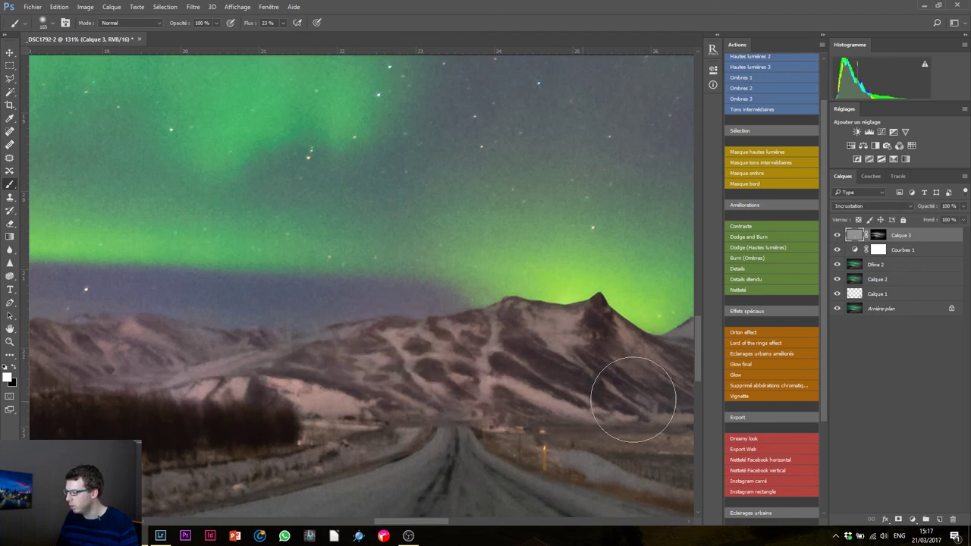
Brighten the green glow above the peaks, resizing the brush between about 280, 797 and 381 px.
drag(629, 390, 314, 405)
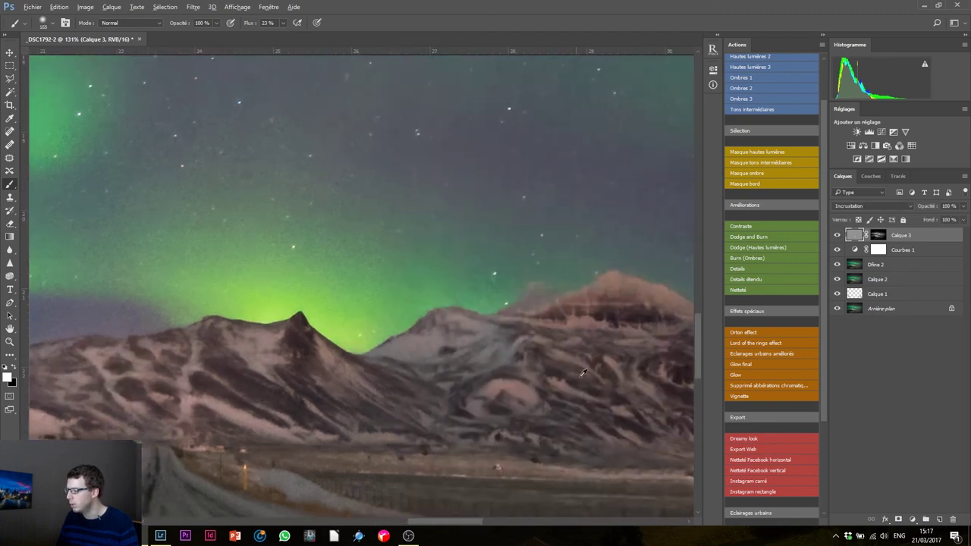
scroll(516, 364, down, 5)
drag(533, 383, 561, 383)
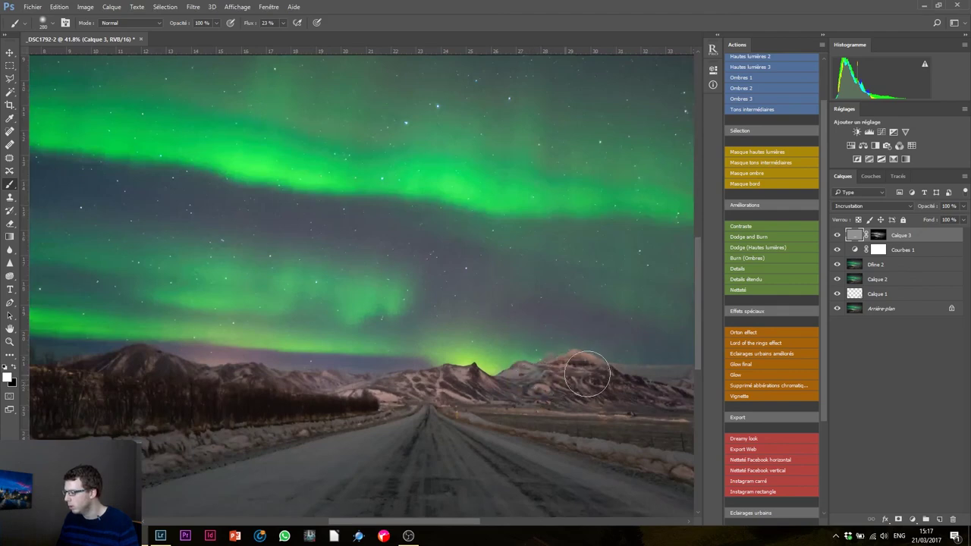
drag(644, 390, 465, 391)
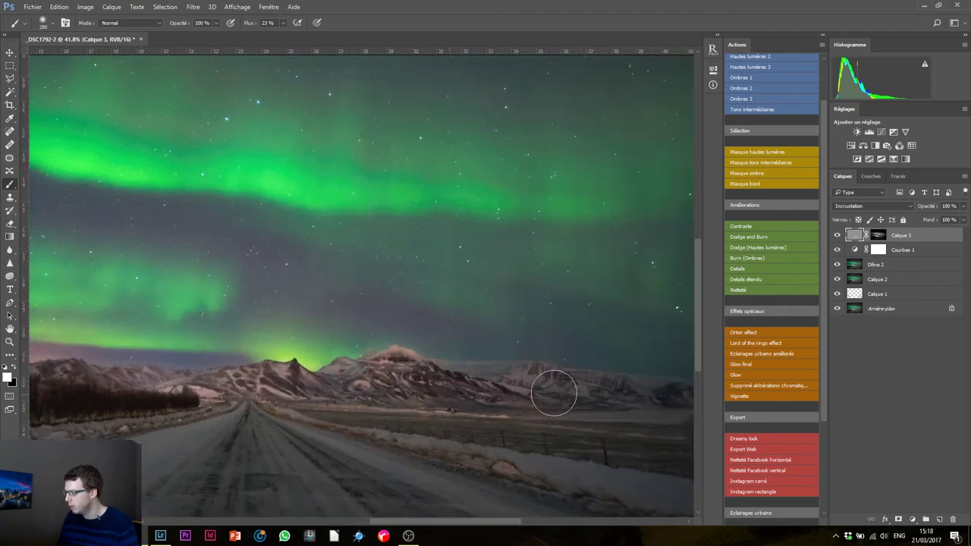
drag(248, 383, 479, 390)
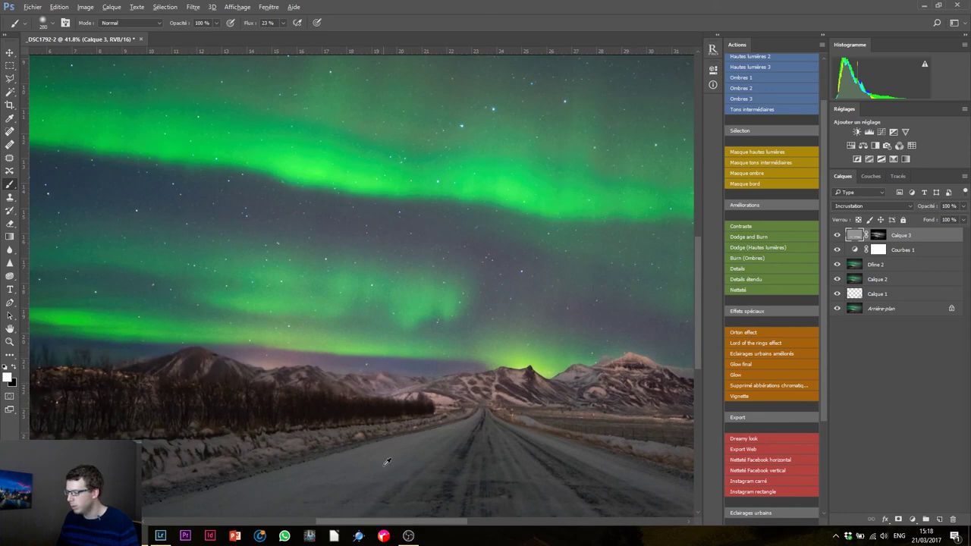
scroll(385, 462, down, 3)
scroll(390, 437, up, 2)
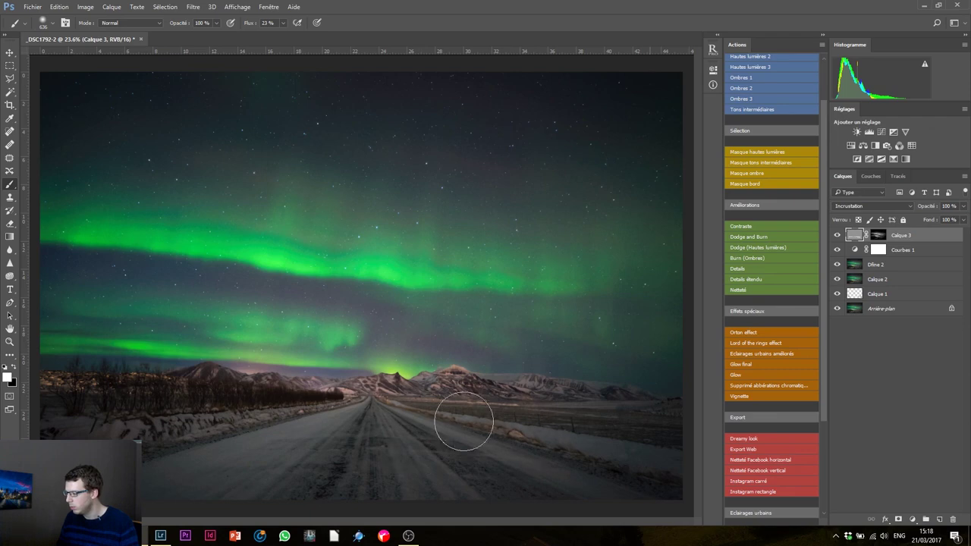
drag(444, 383, 411, 380)
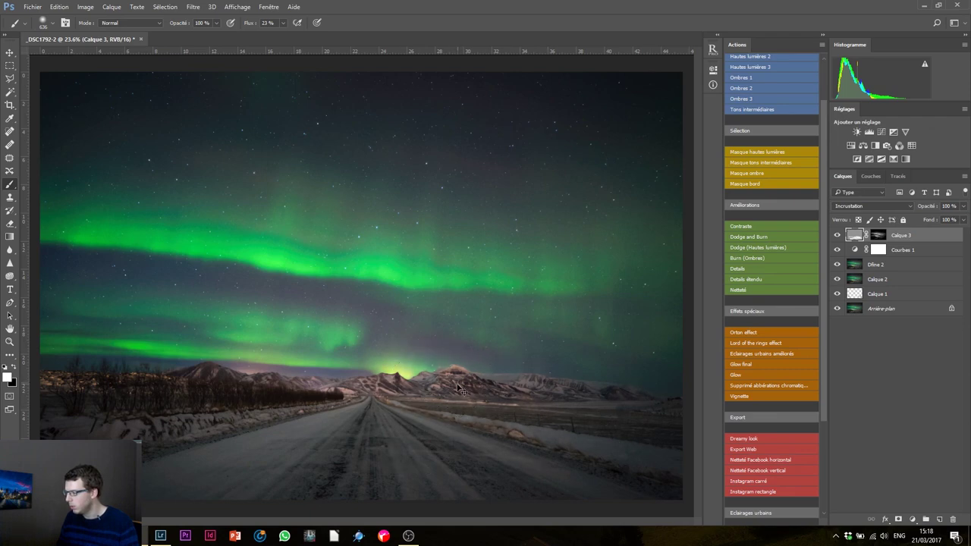
alt+right_click(359, 412)
drag(367, 417, 347, 418)
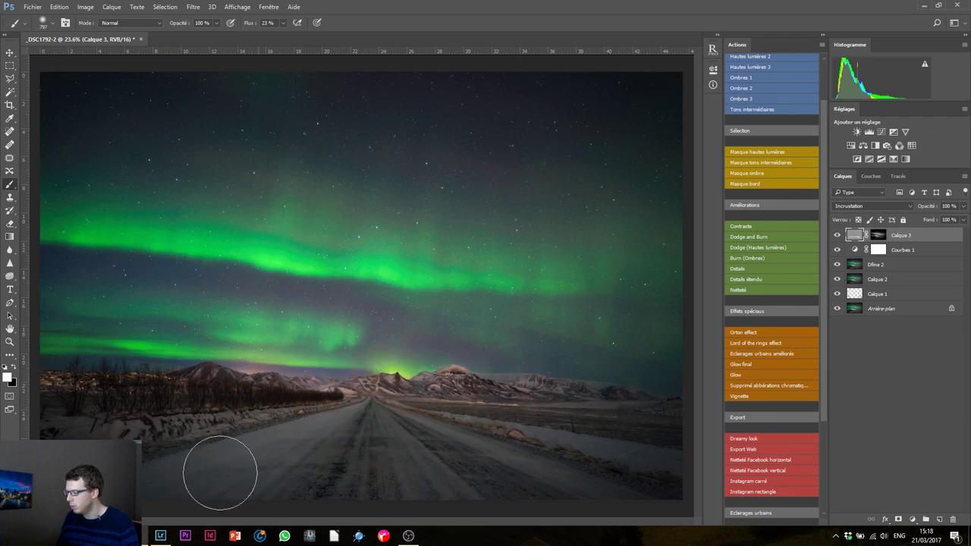
alt+right_click(515, 404)
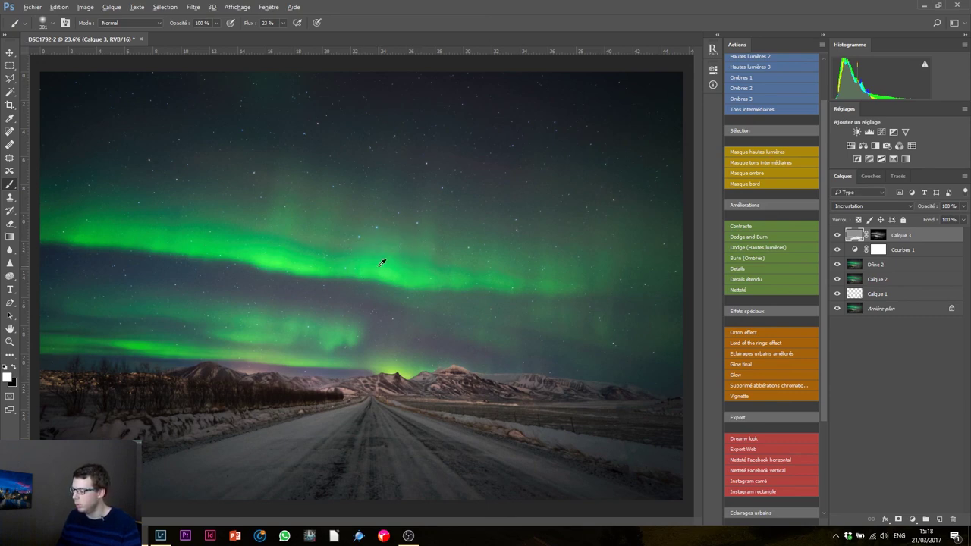
Paint the aurora band in very pale green, undo the strokes, and enlarge the brush to about 822 px.
click(7, 378)
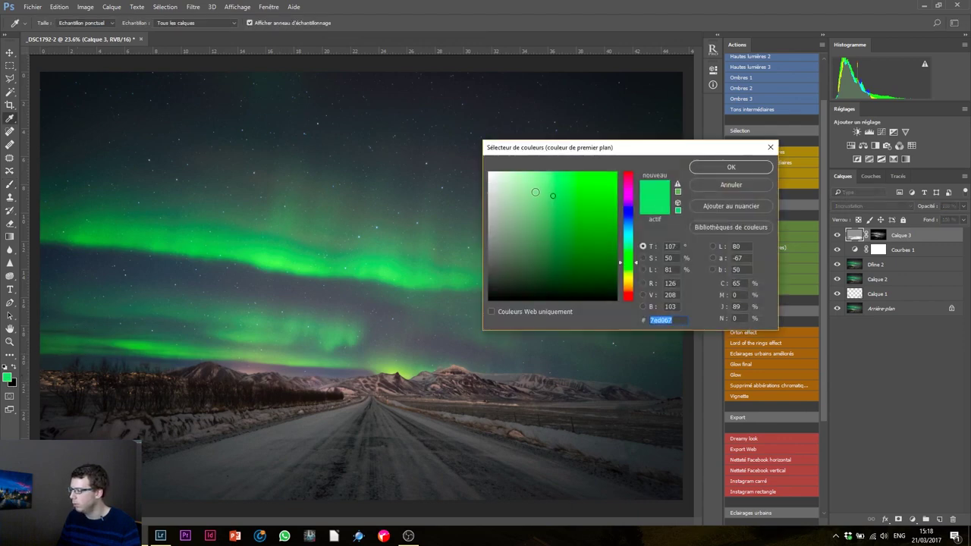
mouse_move(553, 196)
mouse_down()
mouse_move(527, 186)
mouse_move(516, 170)
mouse_up()
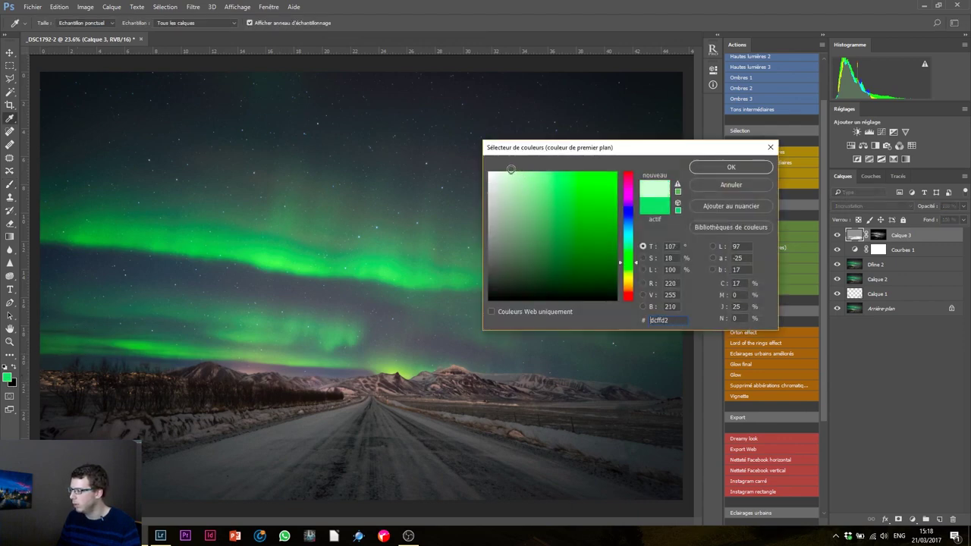
click(723, 168)
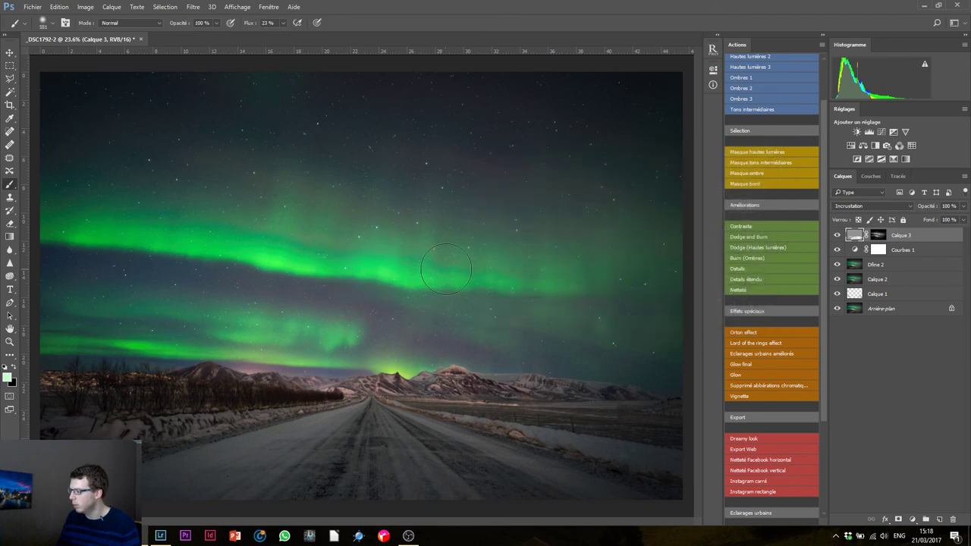
mouse_move(303, 261)
mouse_down()
mouse_move(186, 243)
mouse_move(482, 282)
mouse_up()
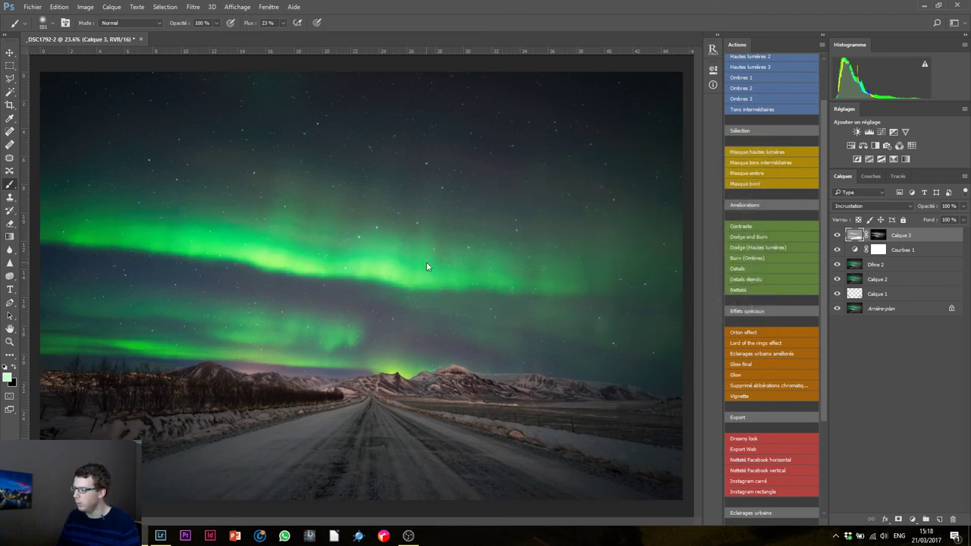
key(ctrl+alt+z)
key(ctrl+alt+z)
key(ctrl+alt+z)
key(ctrl+alt+z)
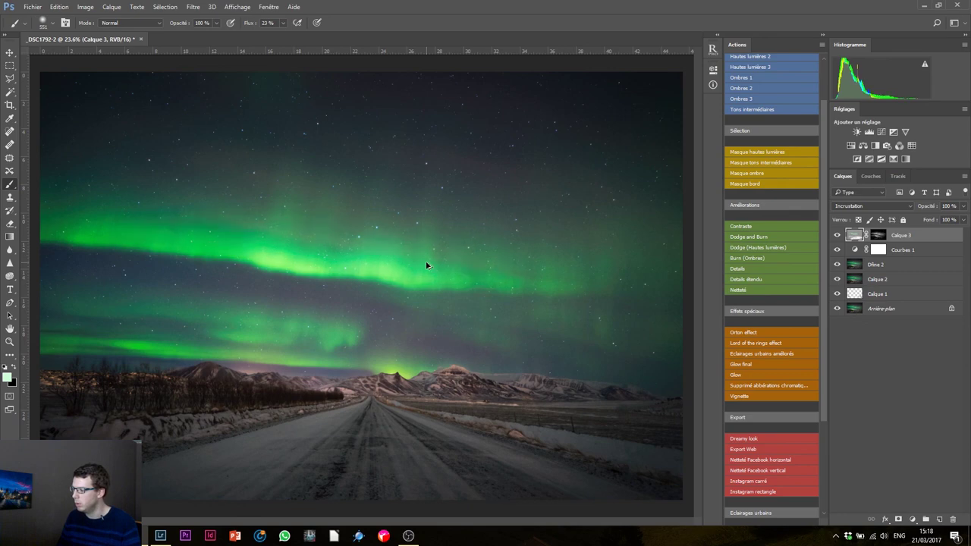
key(ctrl+alt+z)
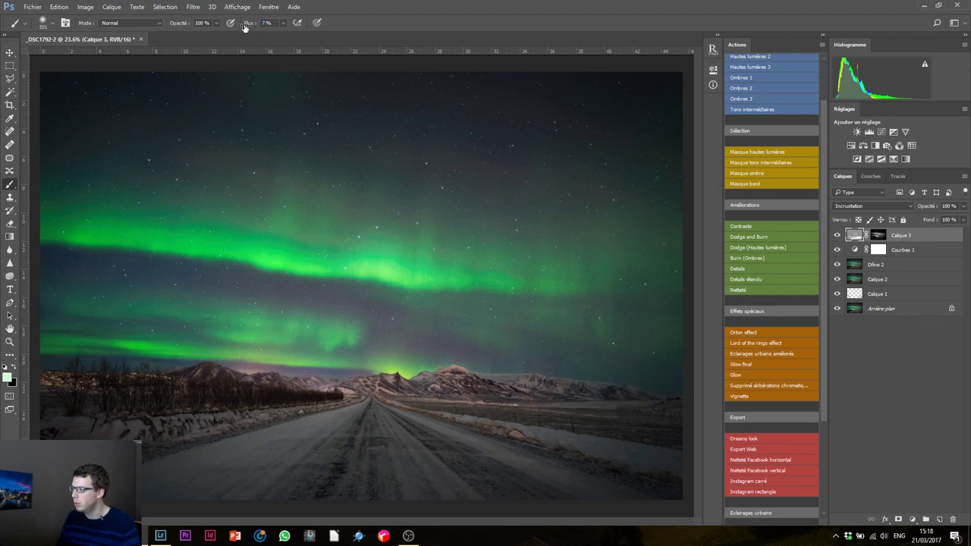
alt+right_click(477, 260)
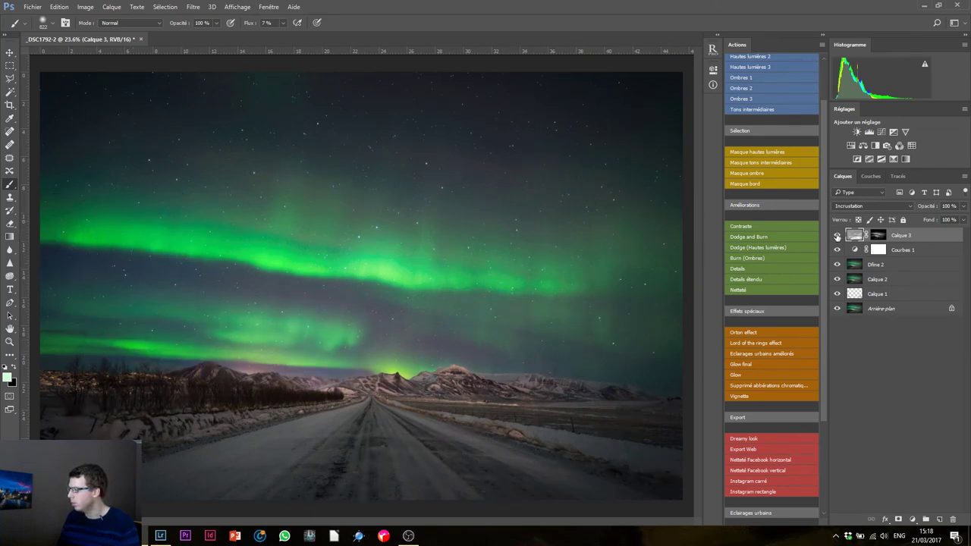
Toggle Calque 3's visibility repeatedly to compare the photo with and without the dodge-and-burn.
click(838, 236)
click(838, 236)
click(838, 236)
click(838, 236)
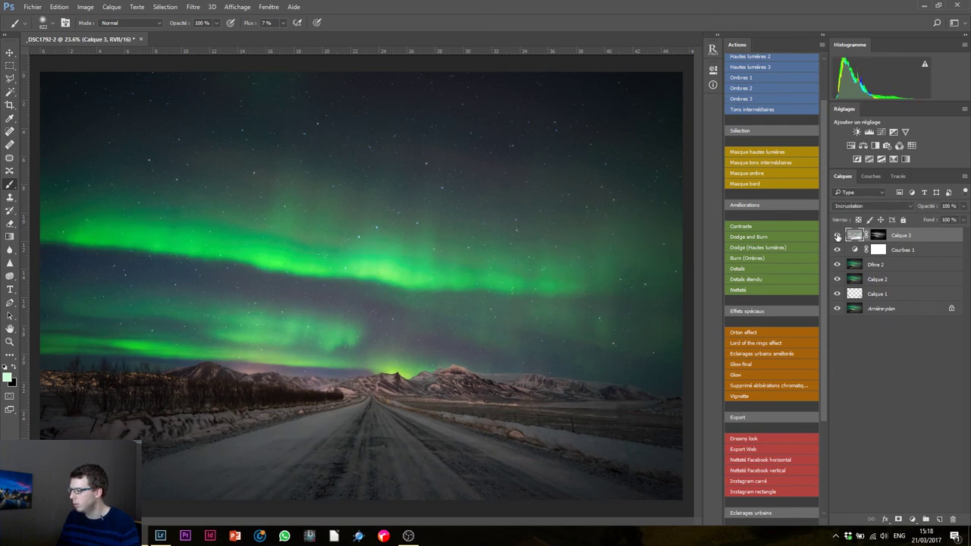
click(837, 236)
click(838, 236)
click(838, 236)
click(838, 236)
click(837, 236)
click(837, 236)
click(838, 236)
click(838, 236)
scroll(508, 243, down, 1)
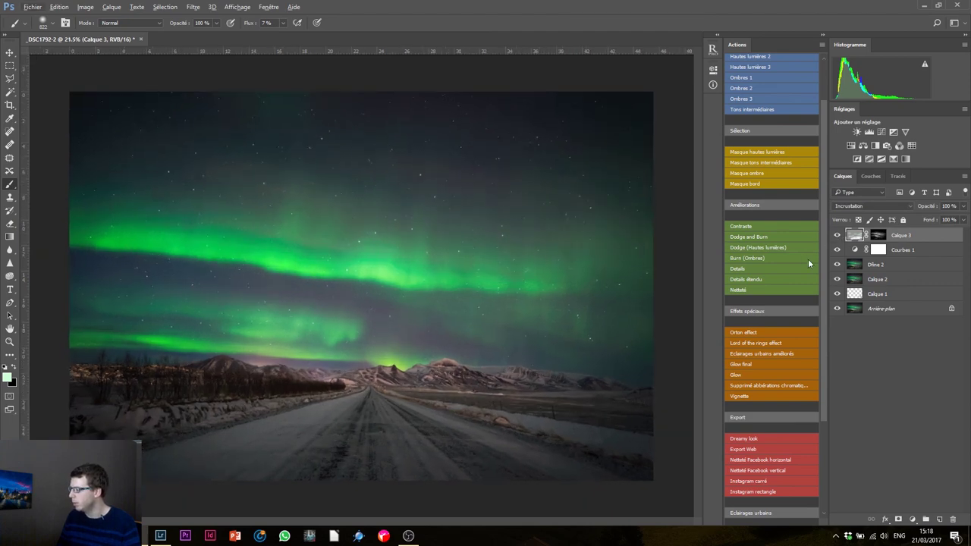
Close and save the document as _DSC1792-Edit-2.tif, then return to Lightroom.
click(141, 41)
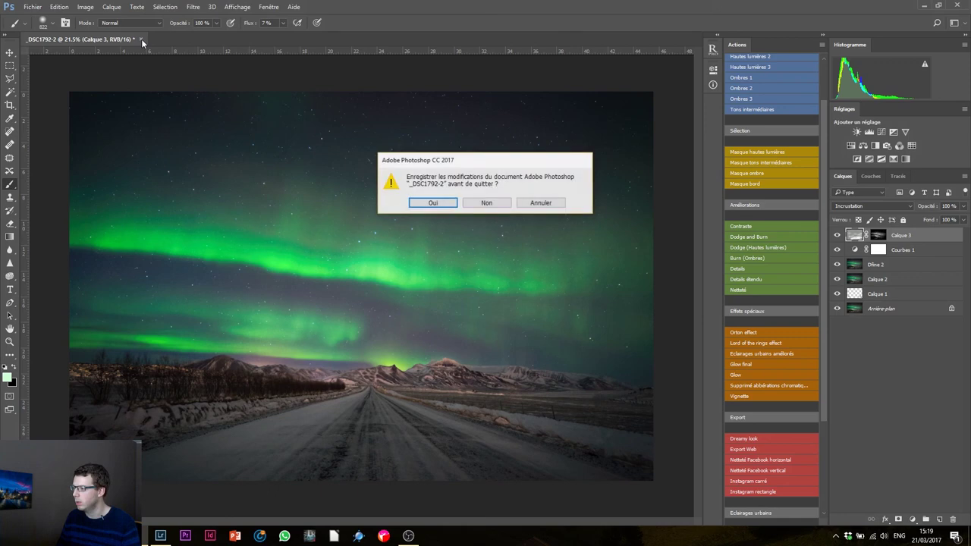
click(437, 202)
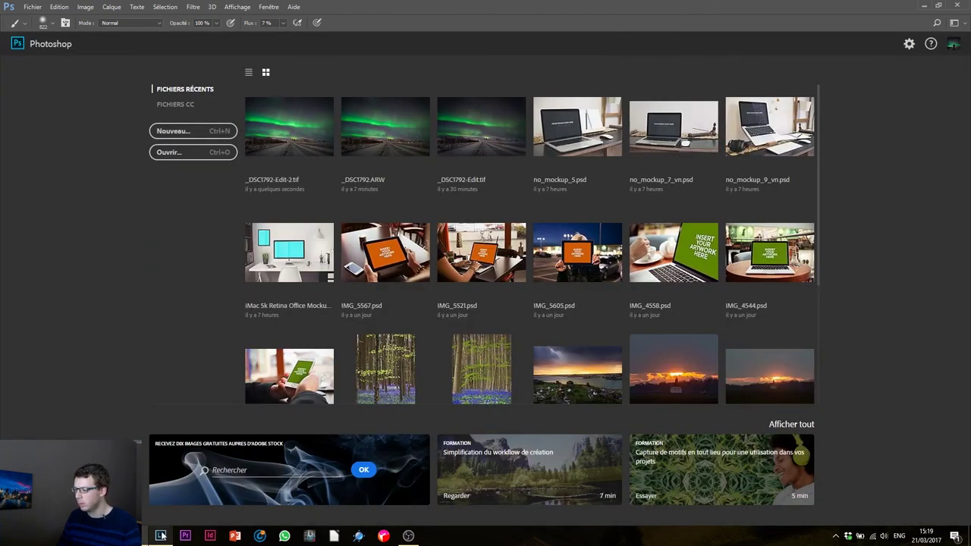
click(160, 536)
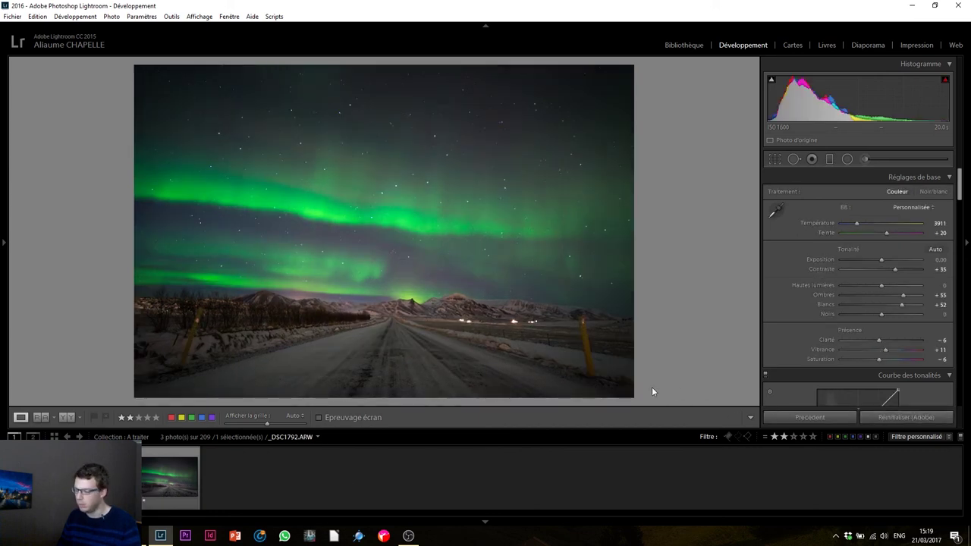
Toggle the before and after views of the edited TIF, then zoom 1:1 into the sky.
key(backslash)
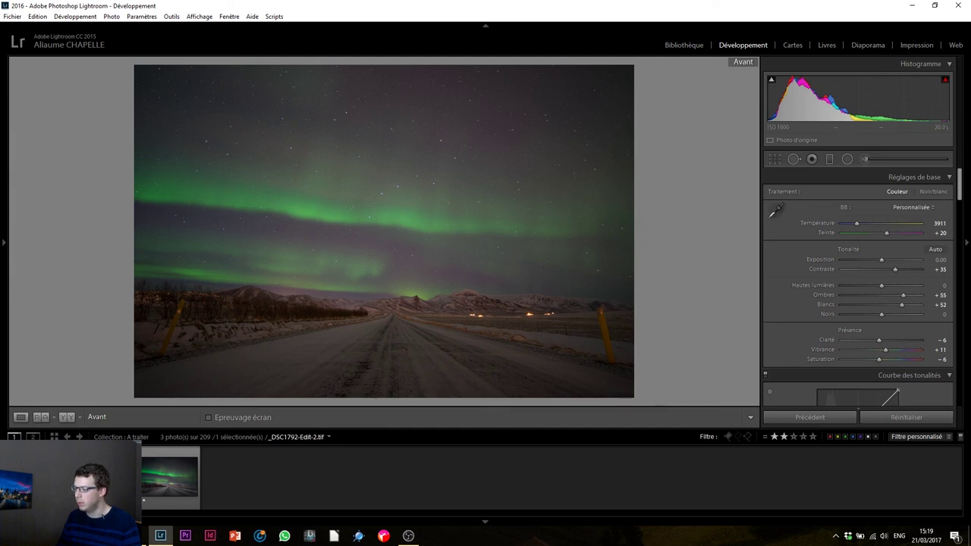
key(backslash)
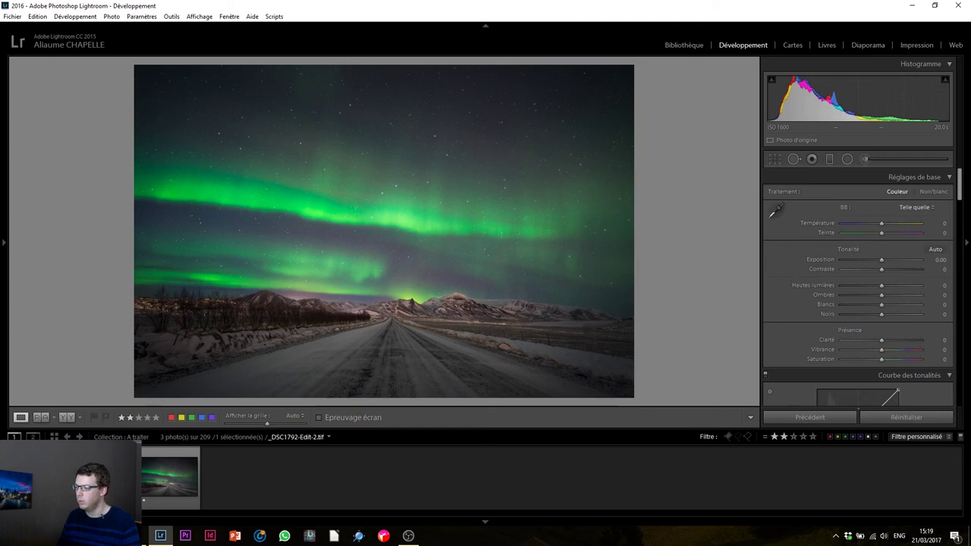
click(400, 183)
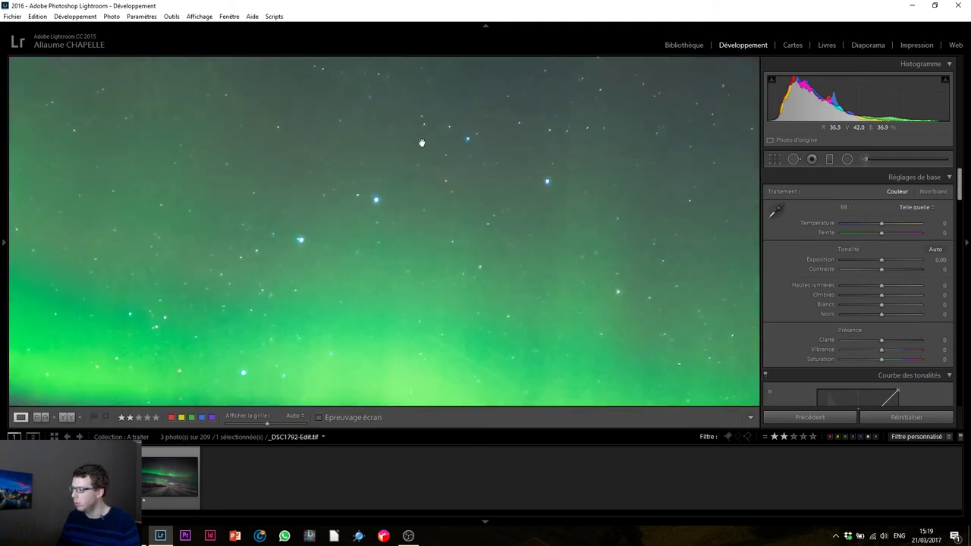
Compare the raw _DSC1792.ARW and its before view against the edited TIF, fitted to the screen.
key(Left)
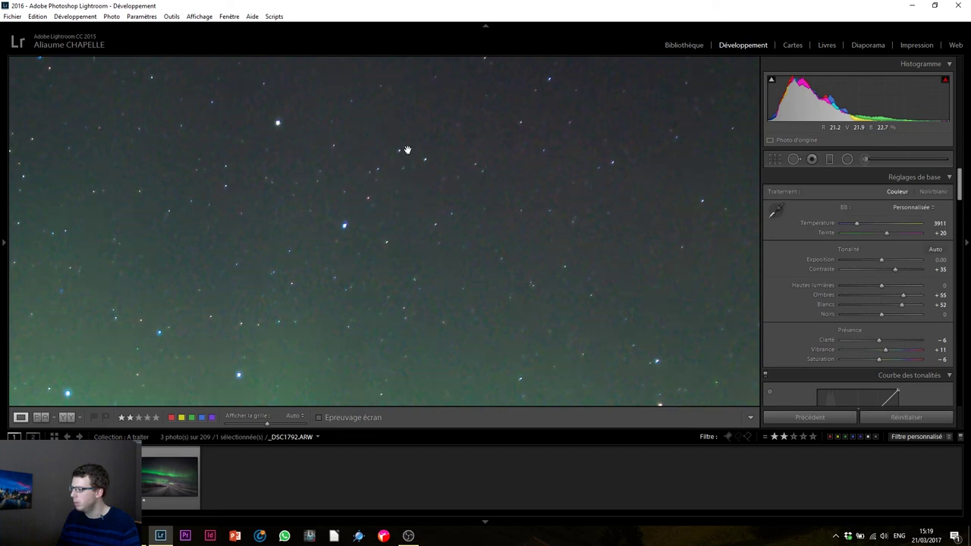
key(shift)
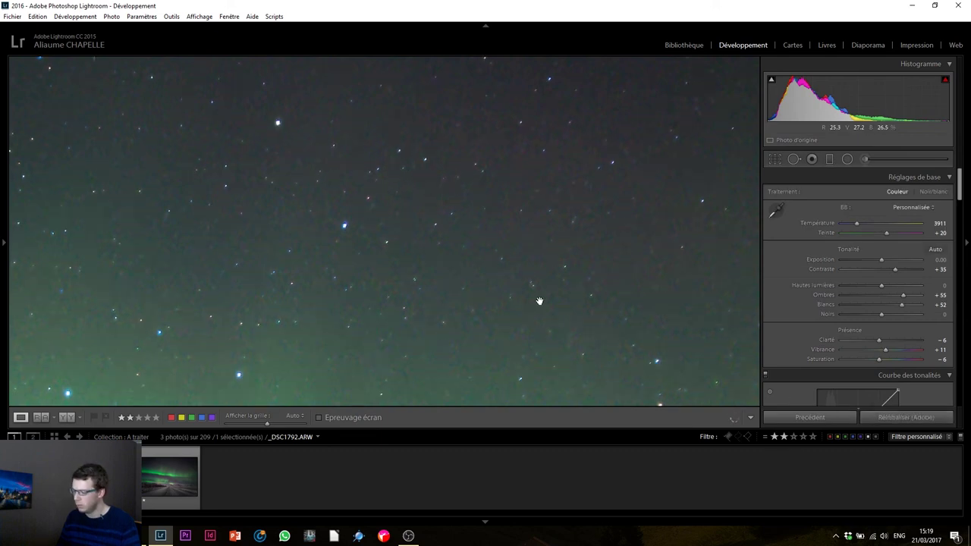
key(backslash)
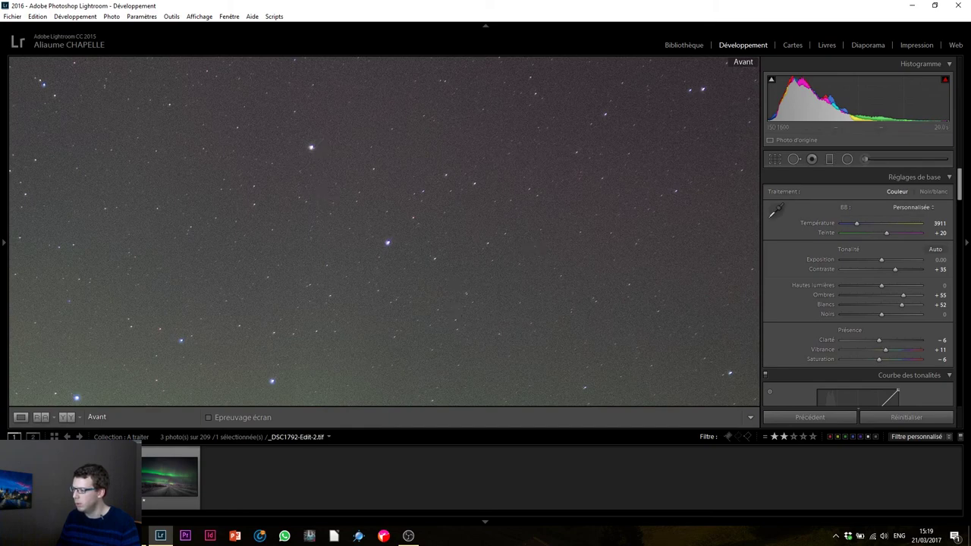
key(ctrl+shift+r)
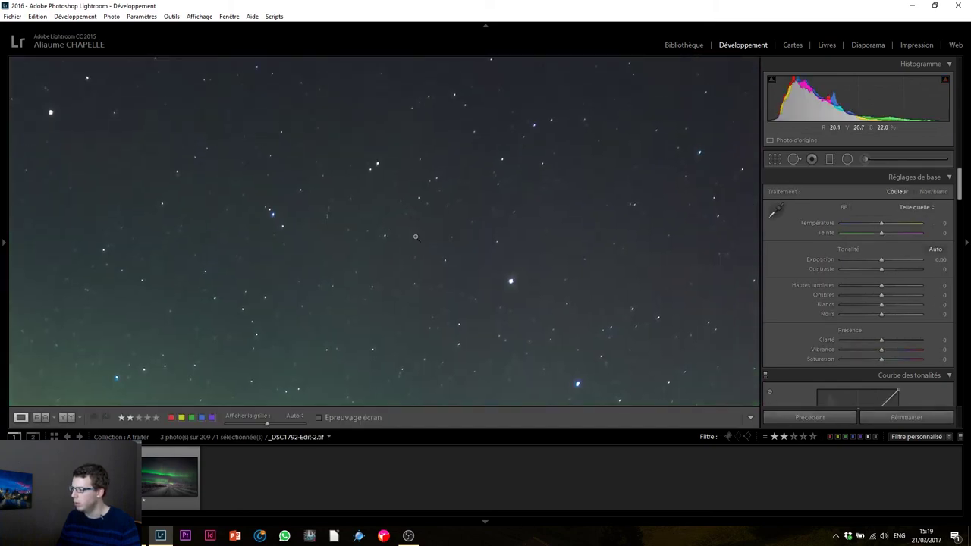
click(410, 242)
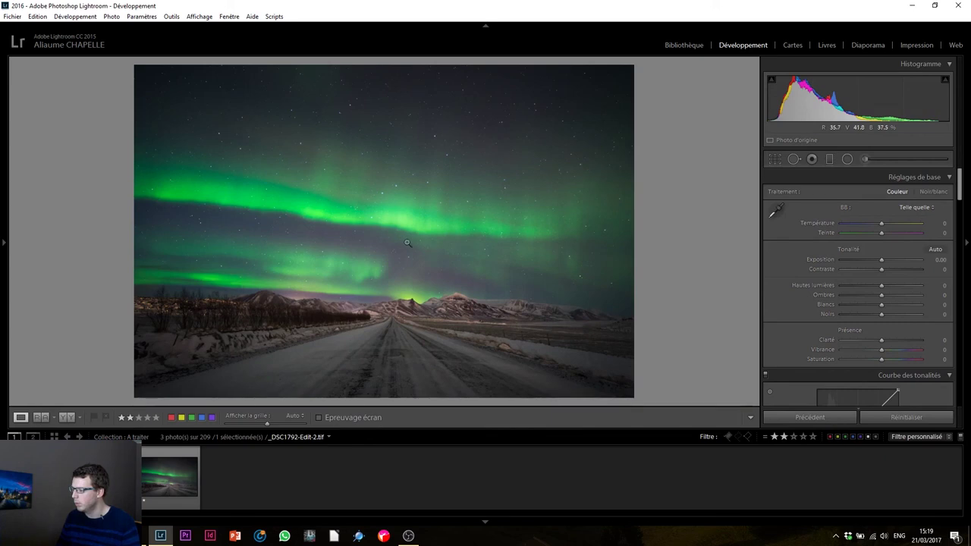
key(Left)
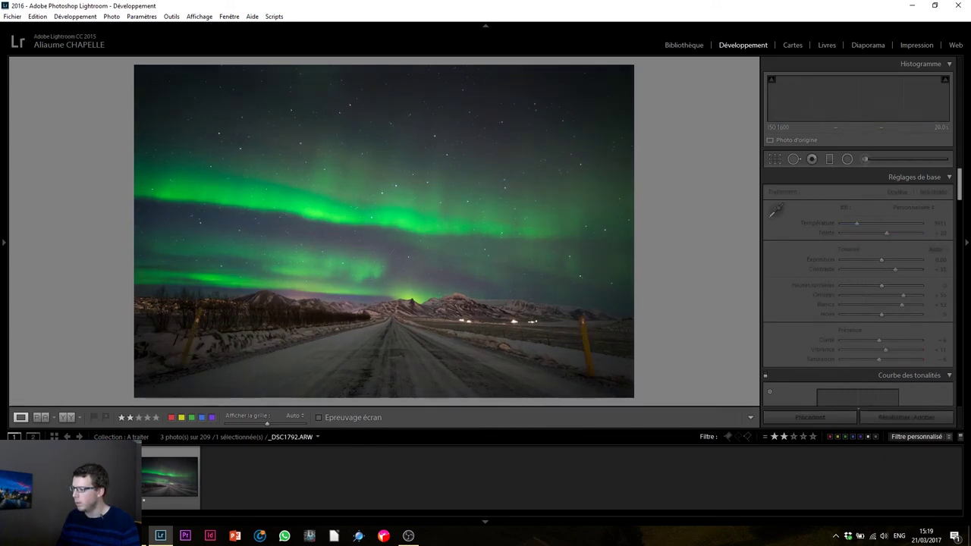
key(backslash)
key(backslash)
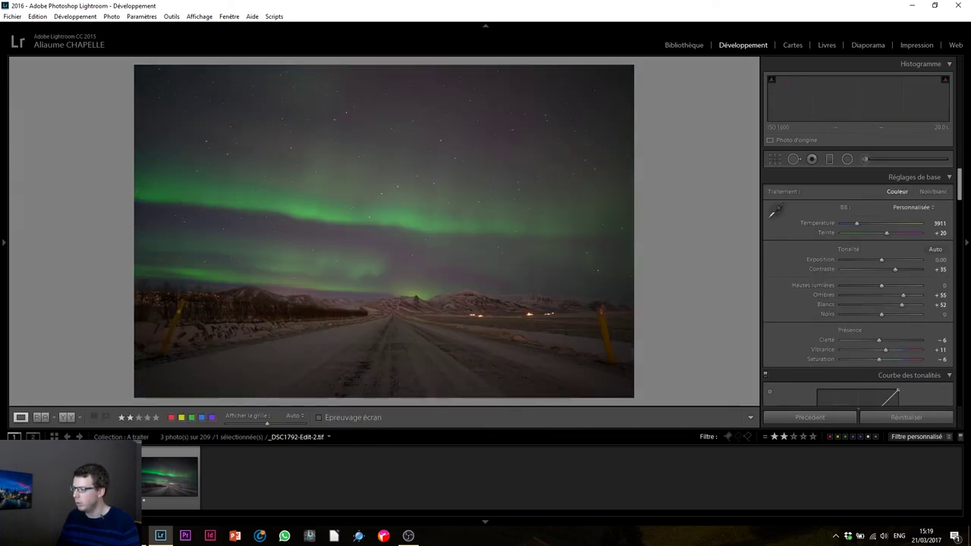